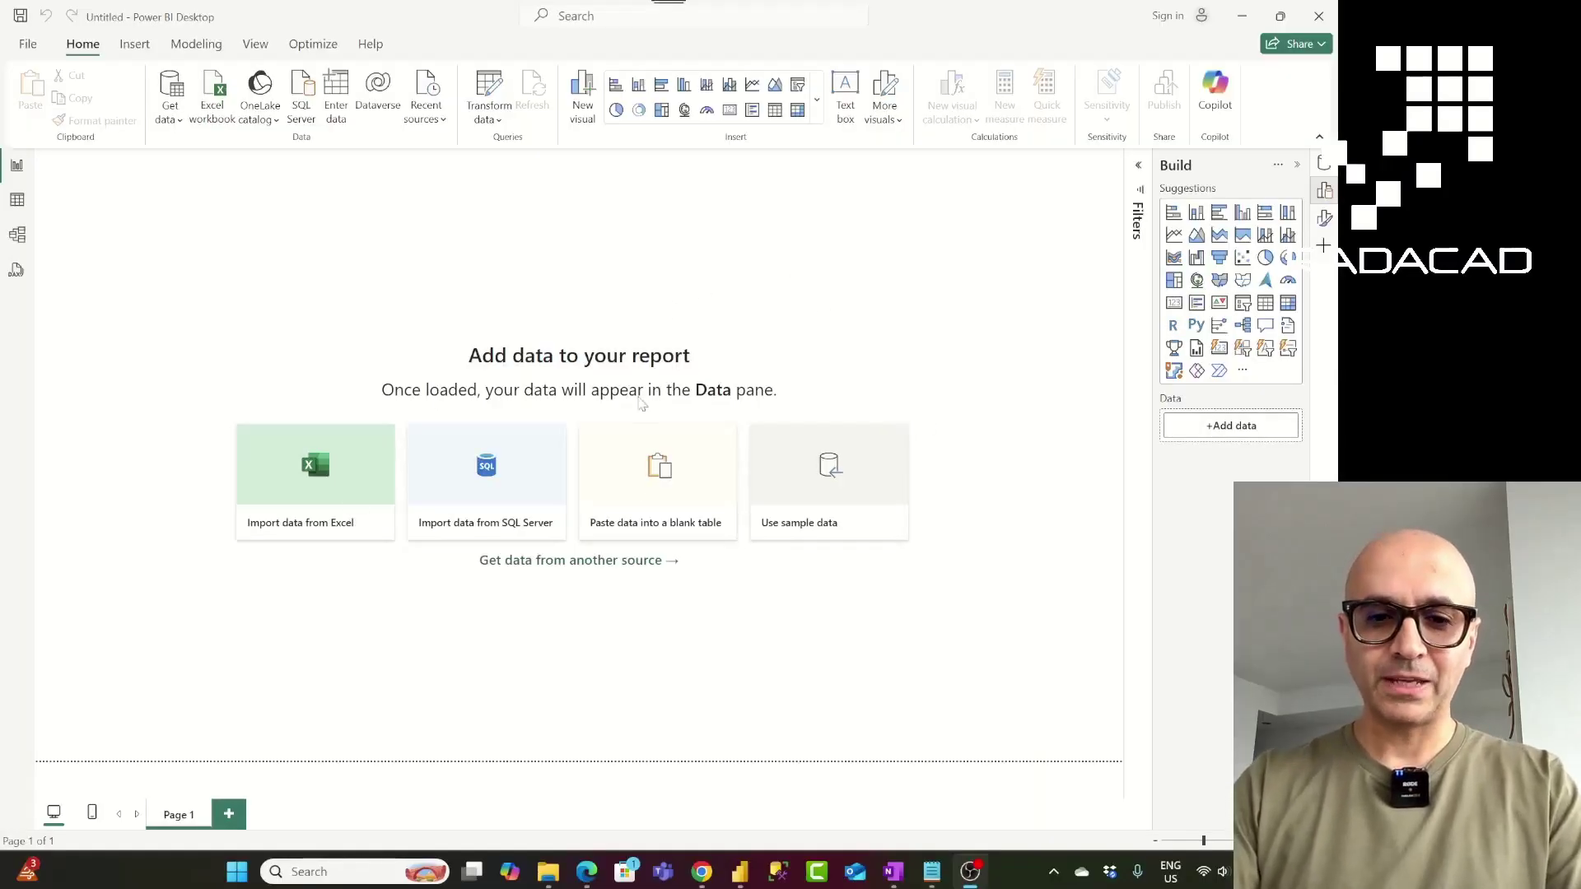
mouse_move(587, 871)
click(586, 790)
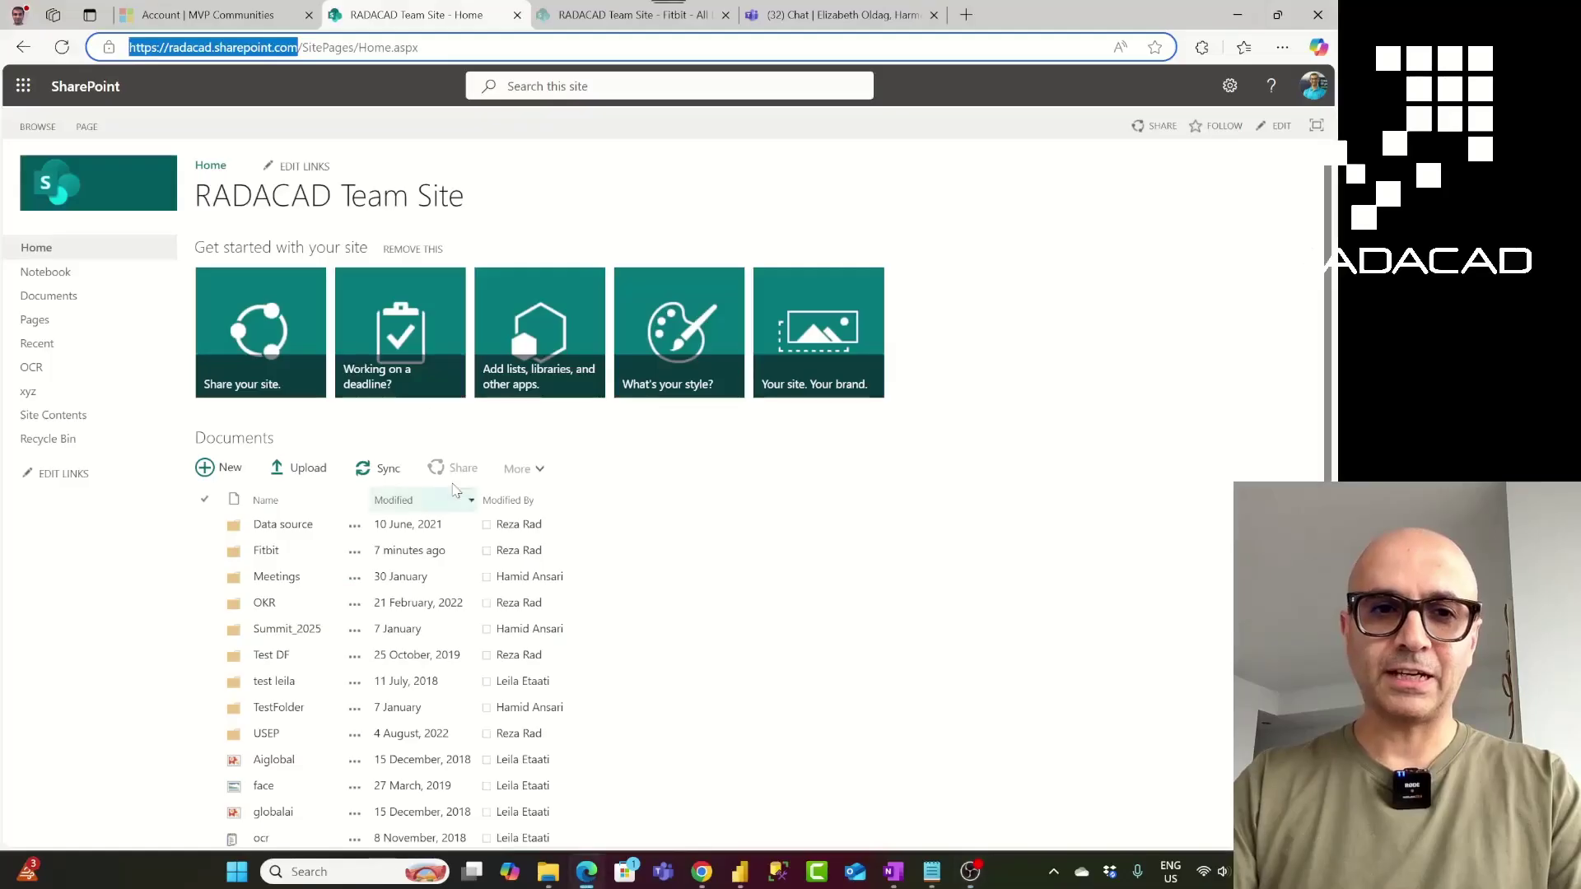
right_click(271, 55)
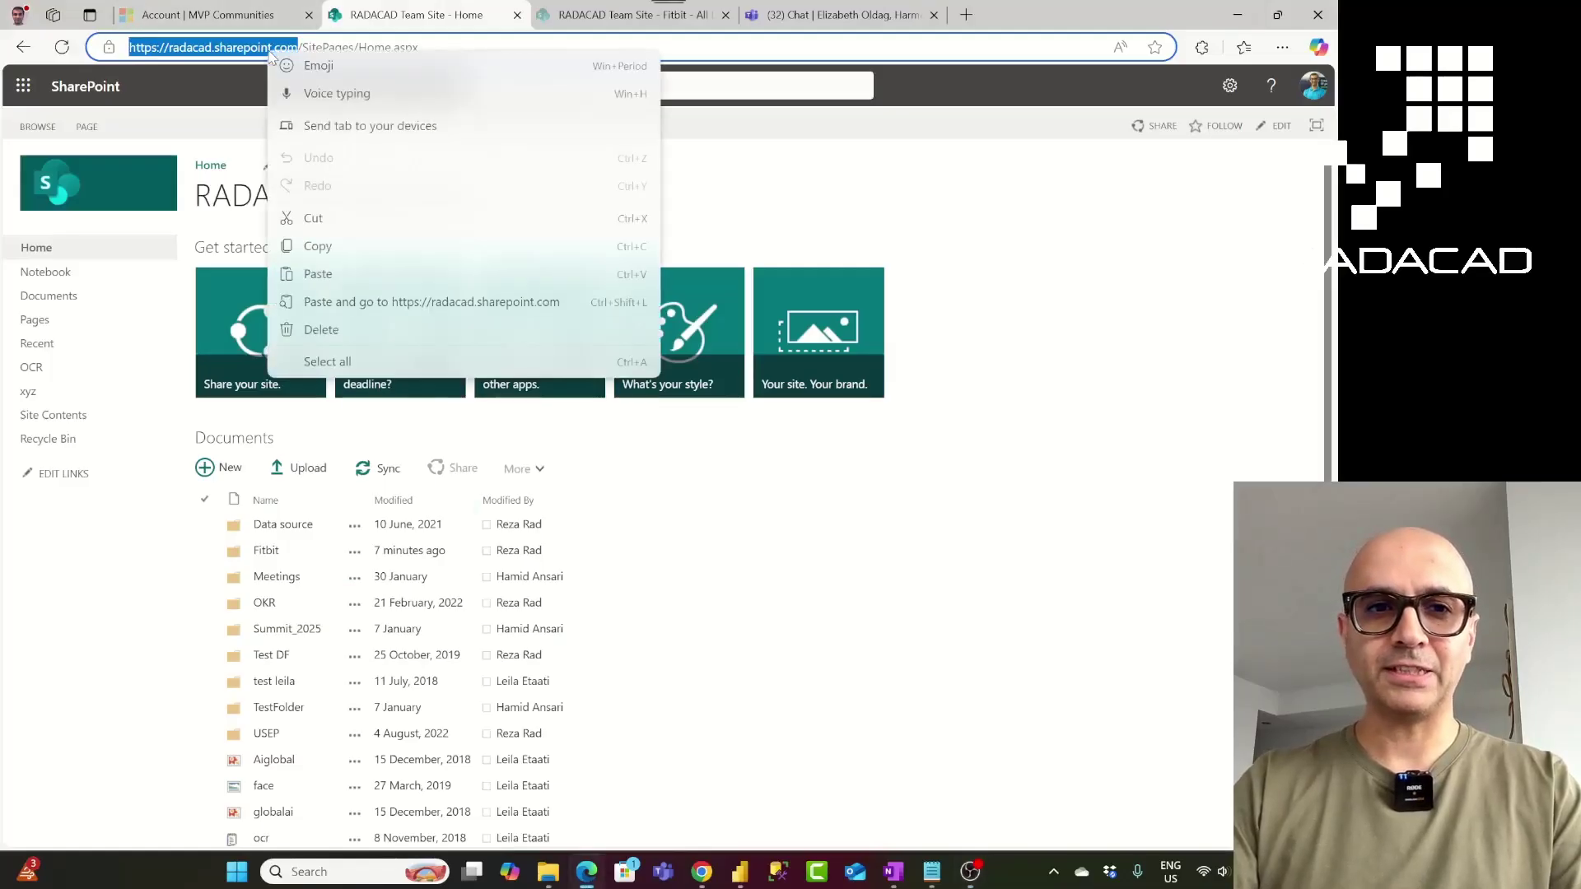
click(320, 246)
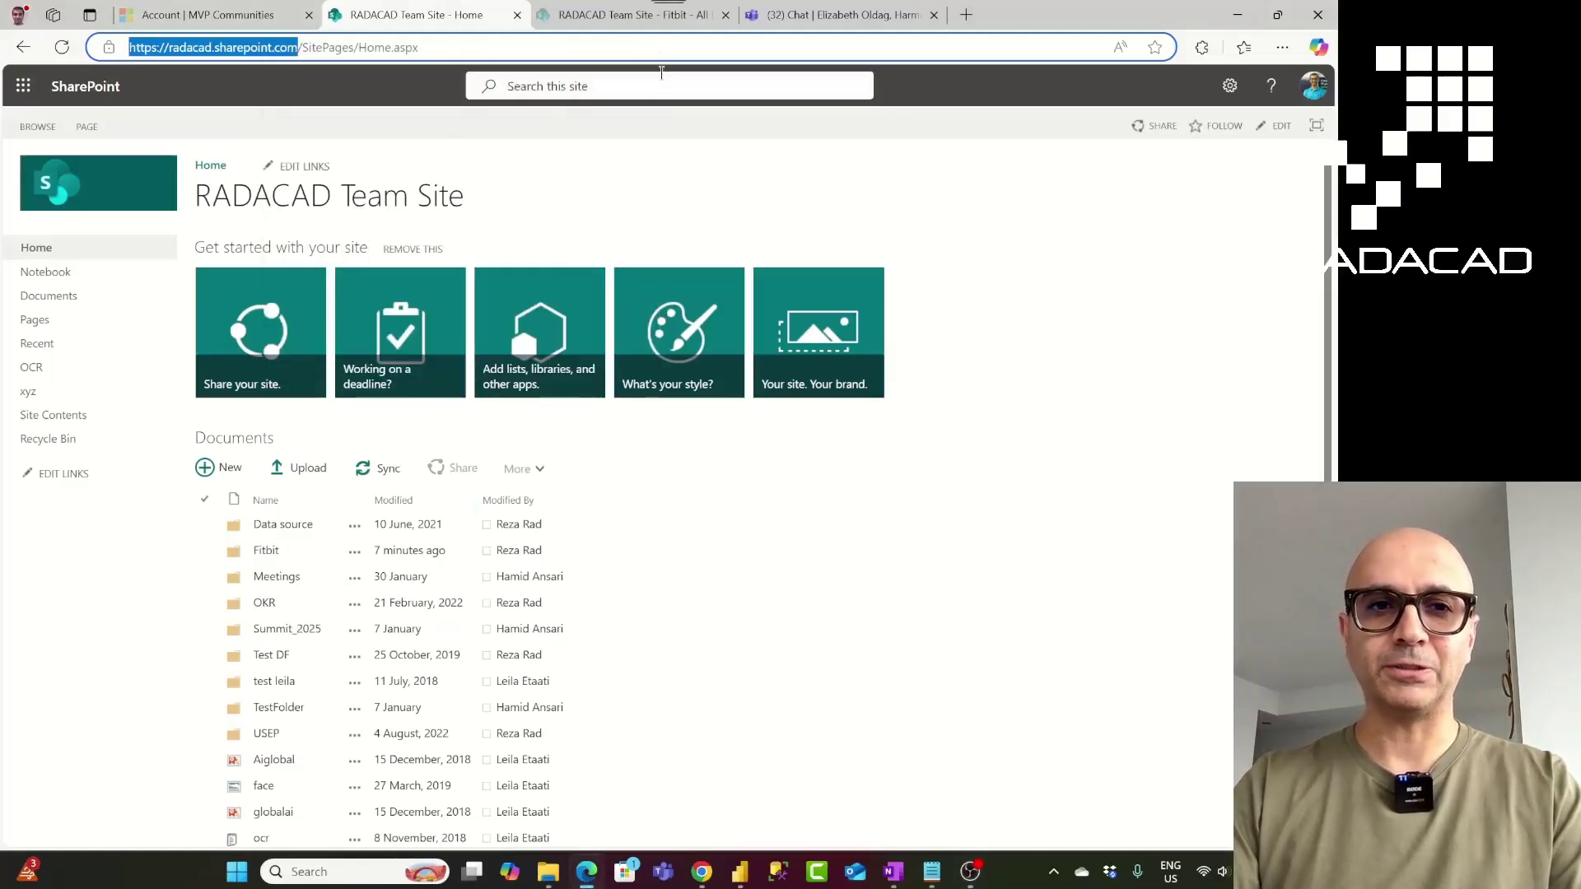
click(1235, 10)
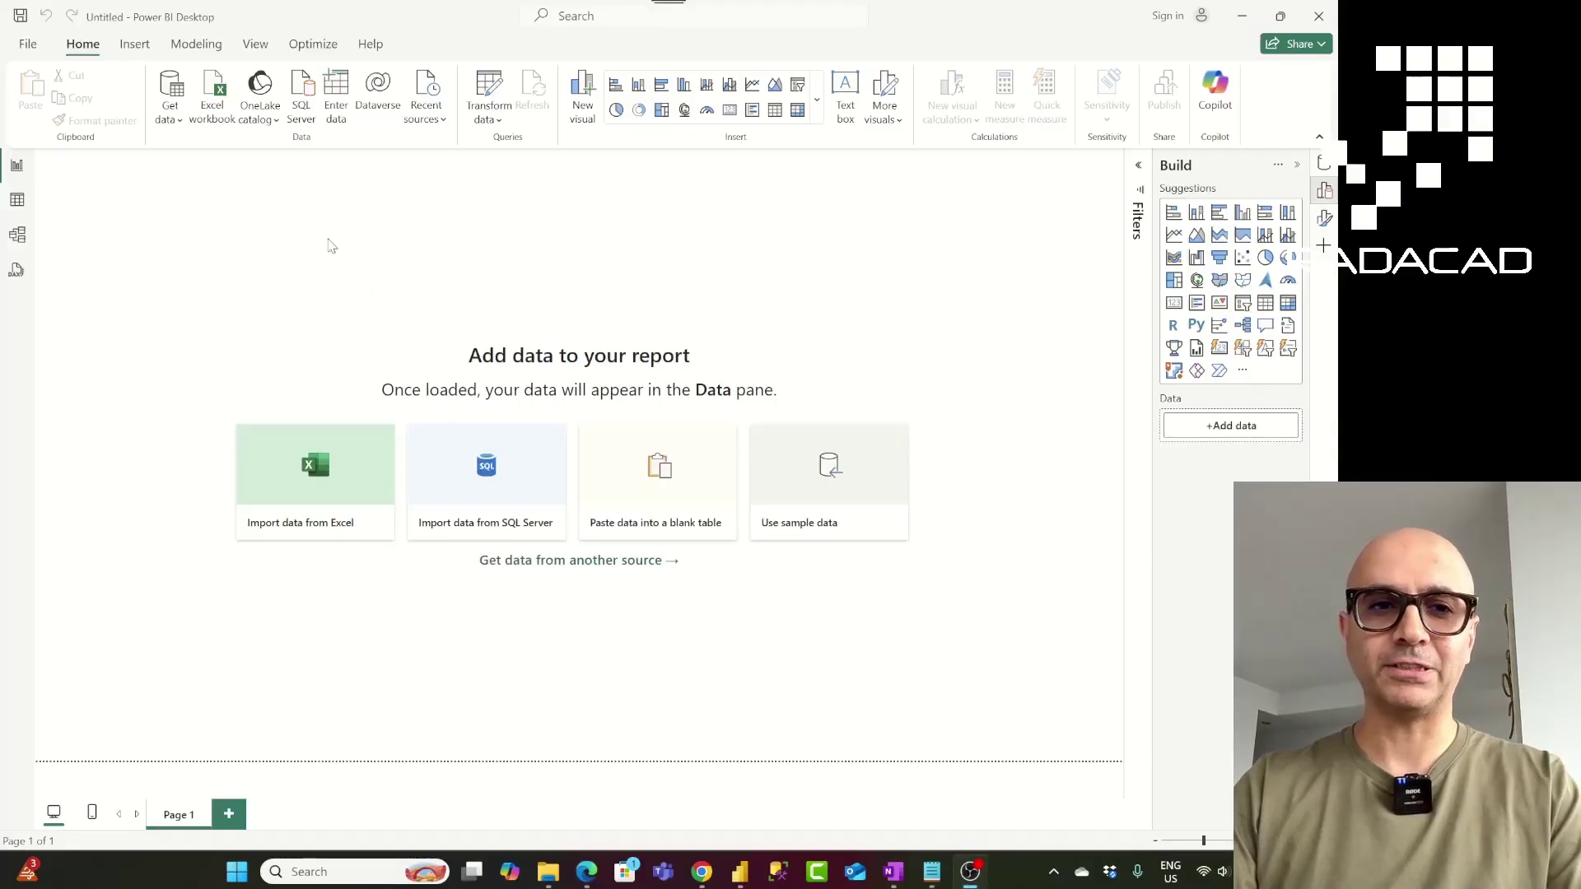
Open the full list of data source connectors and search it for "sharepoint".
click(172, 118)
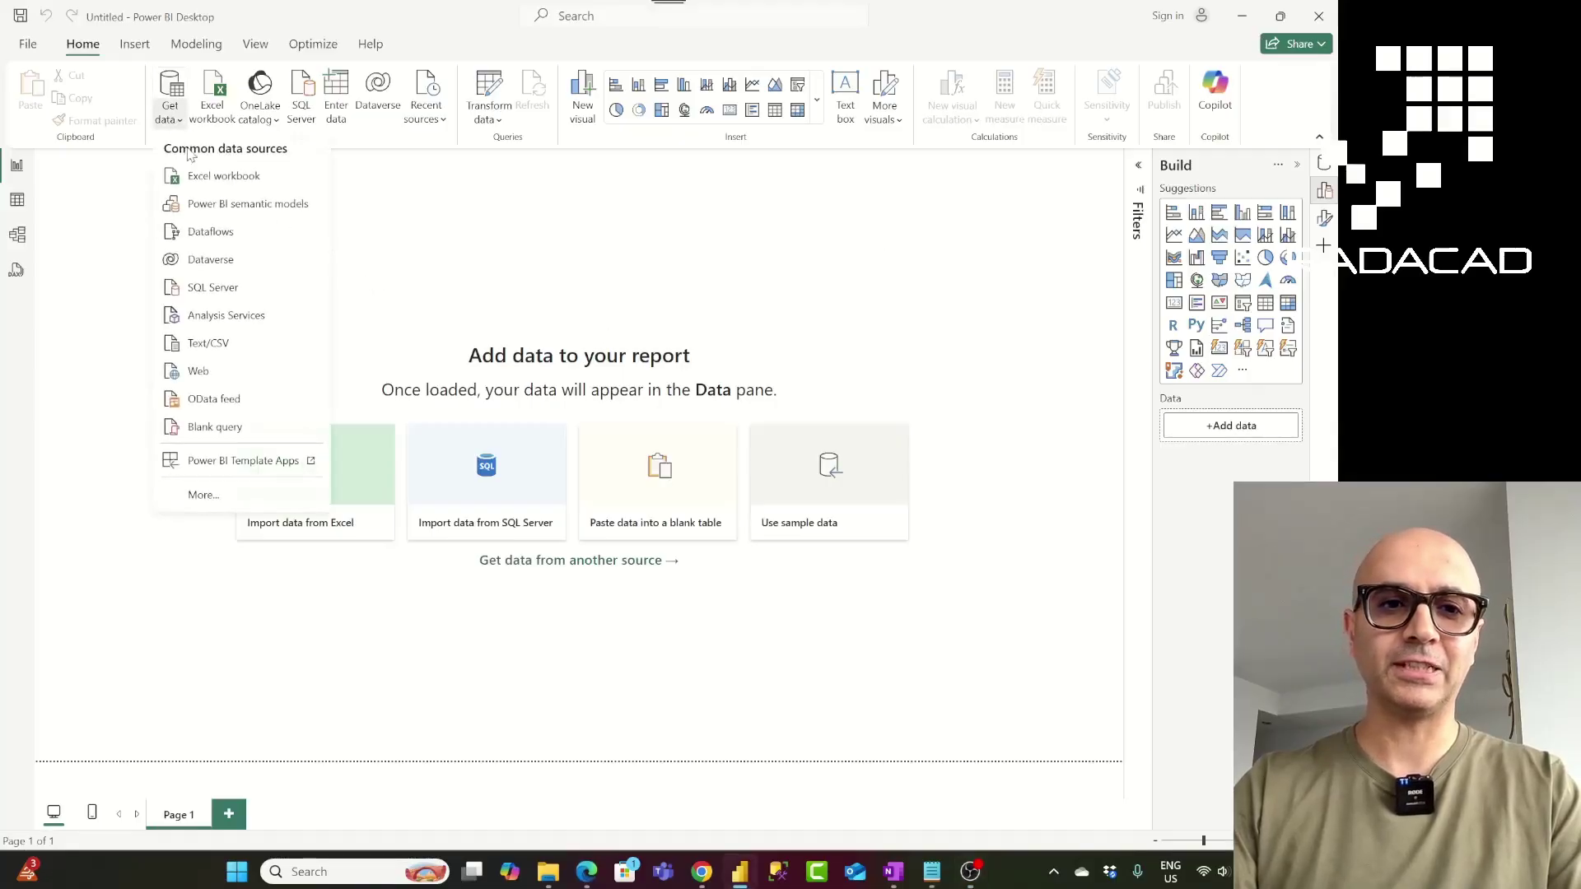
click(207, 496)
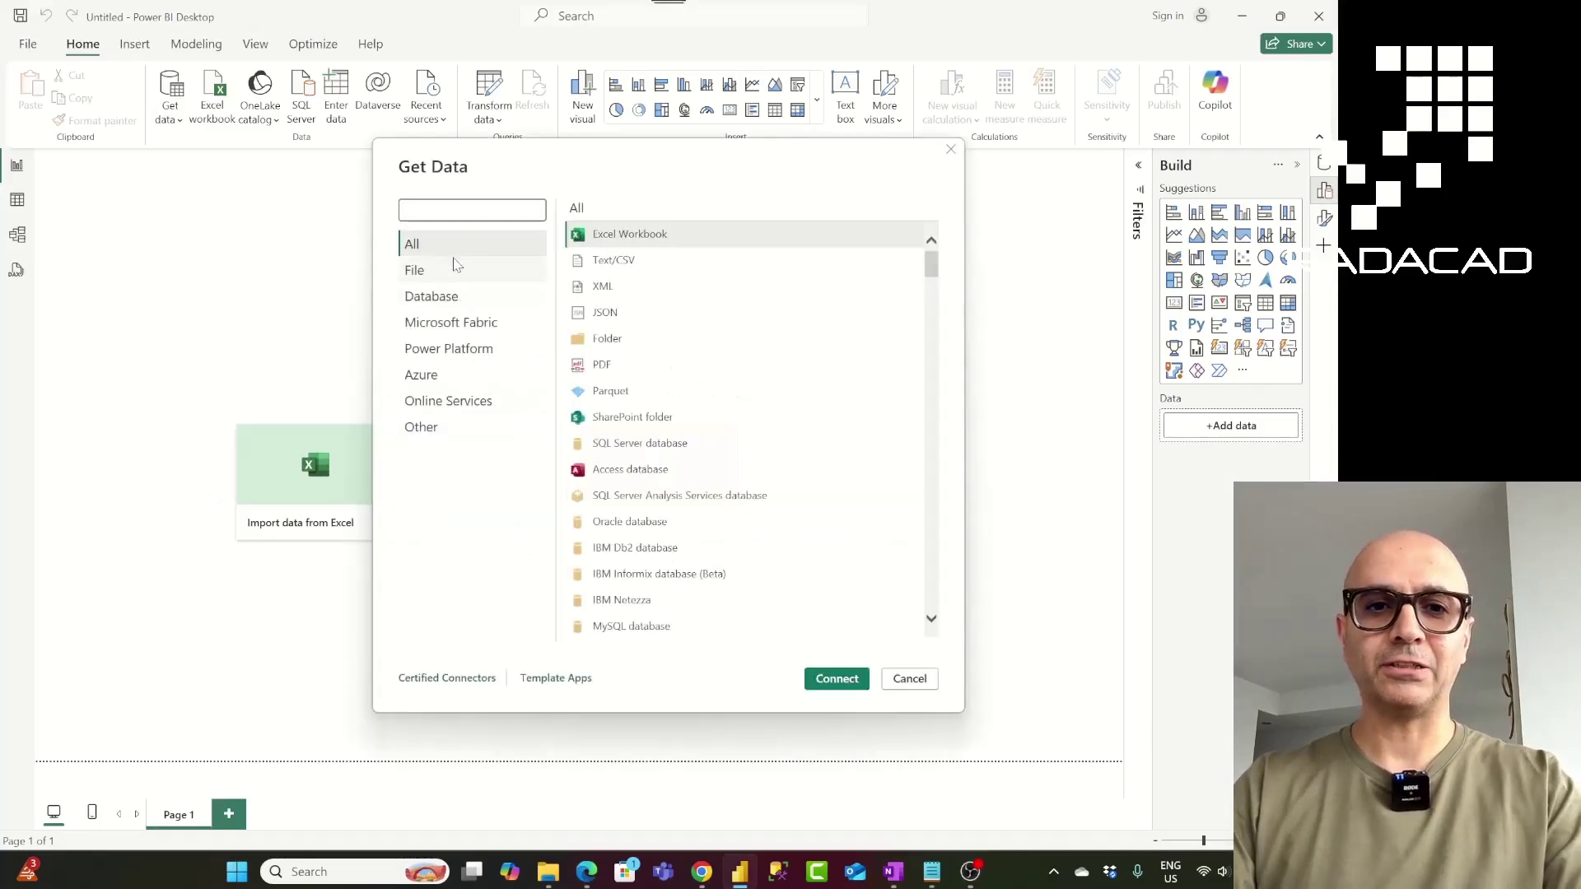
text(sharepi)
key(BackSpace)
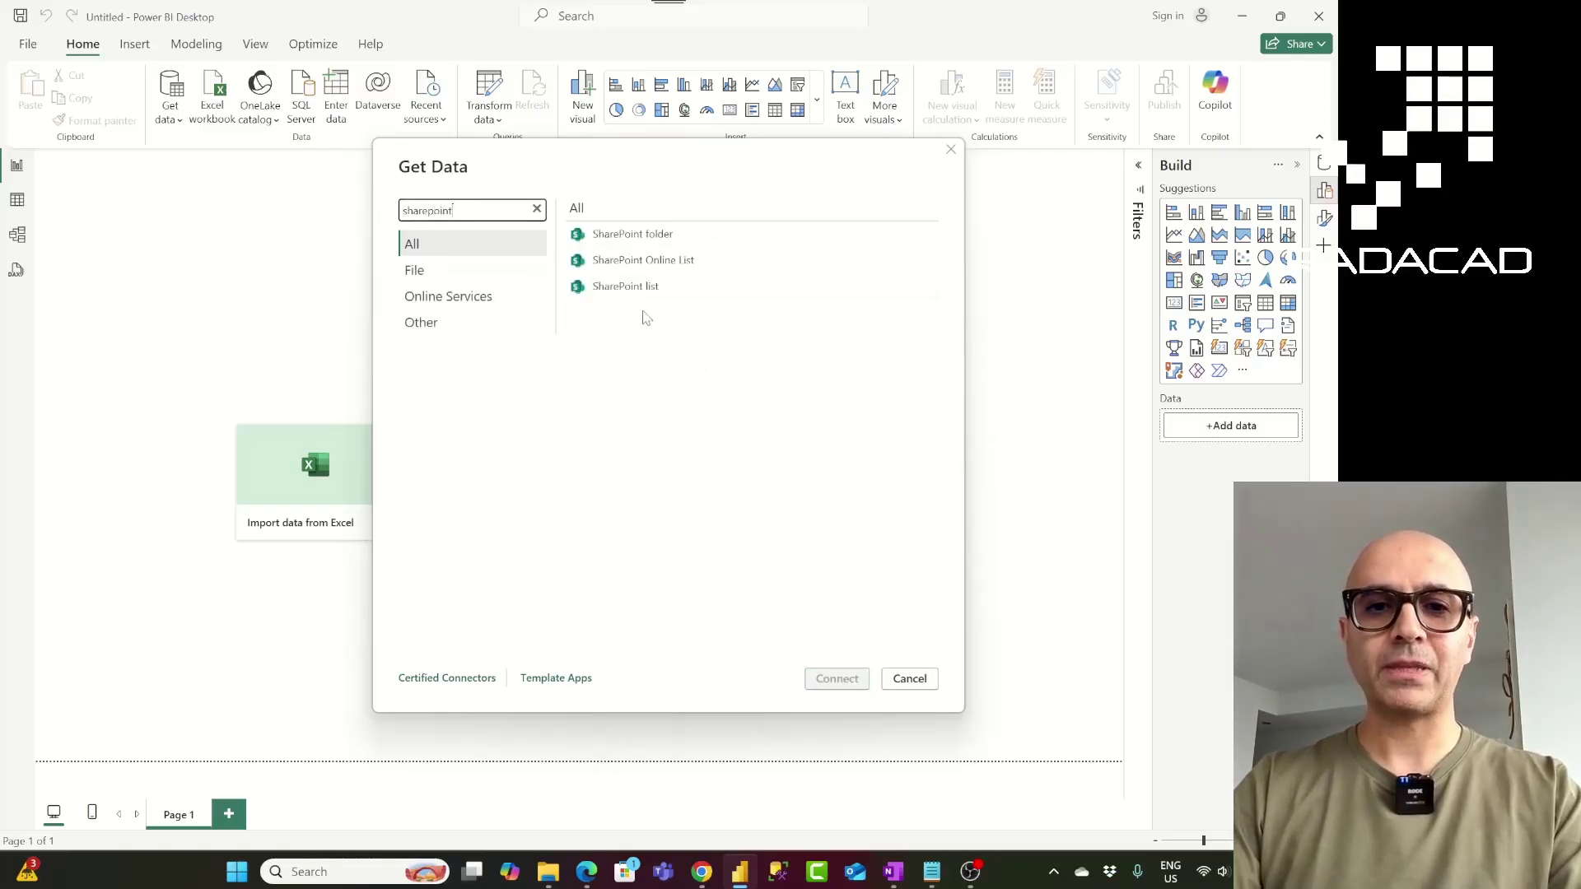
click(306, 876)
text(zoomit)
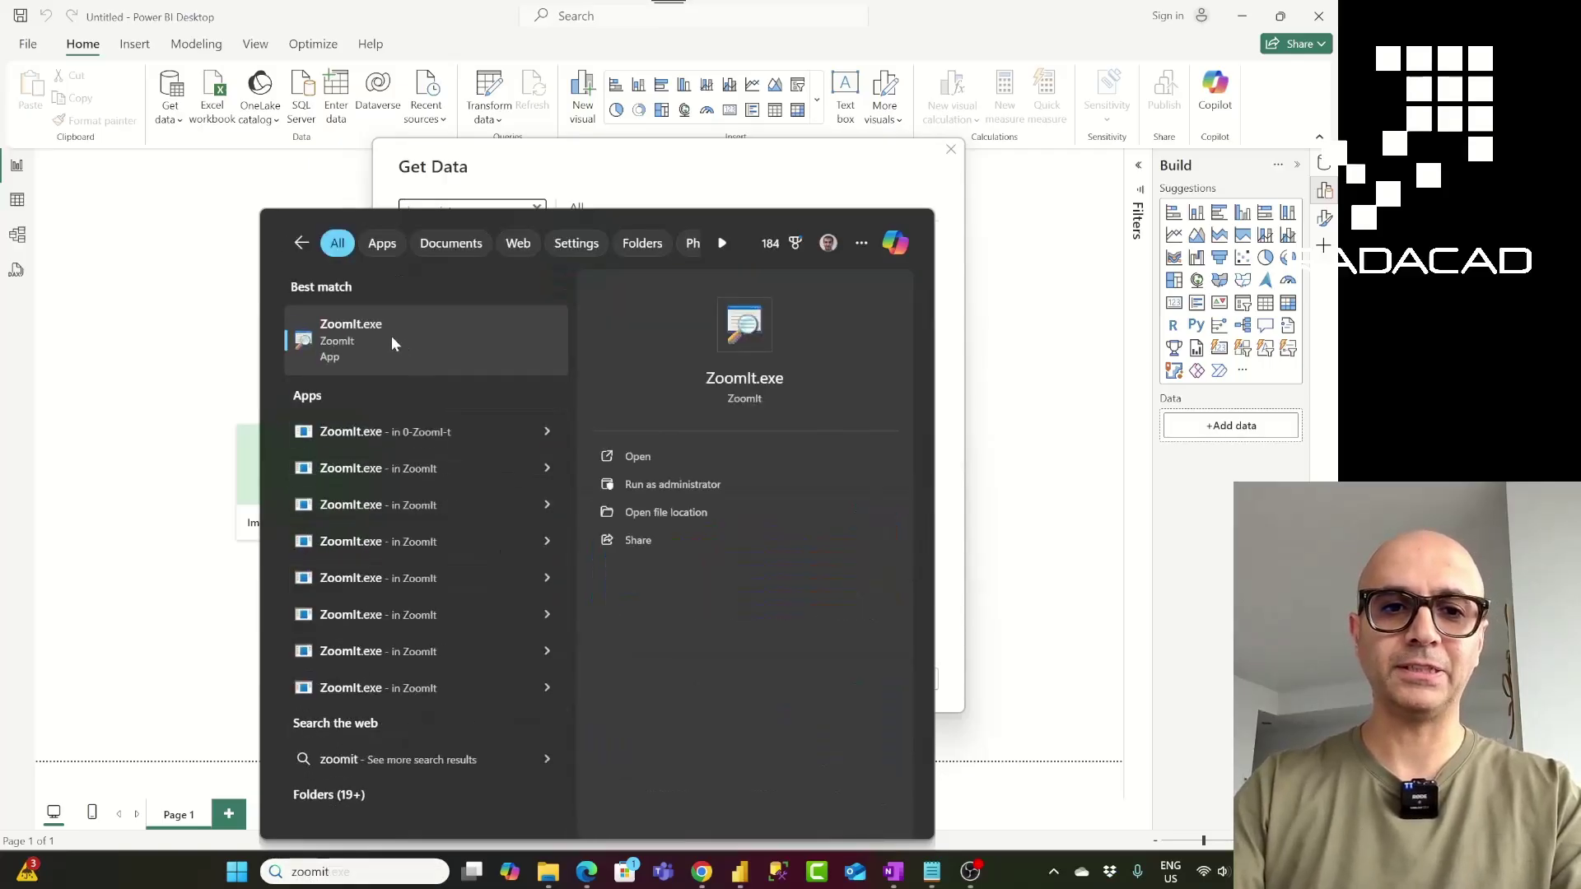
click(393, 344)
click(728, 600)
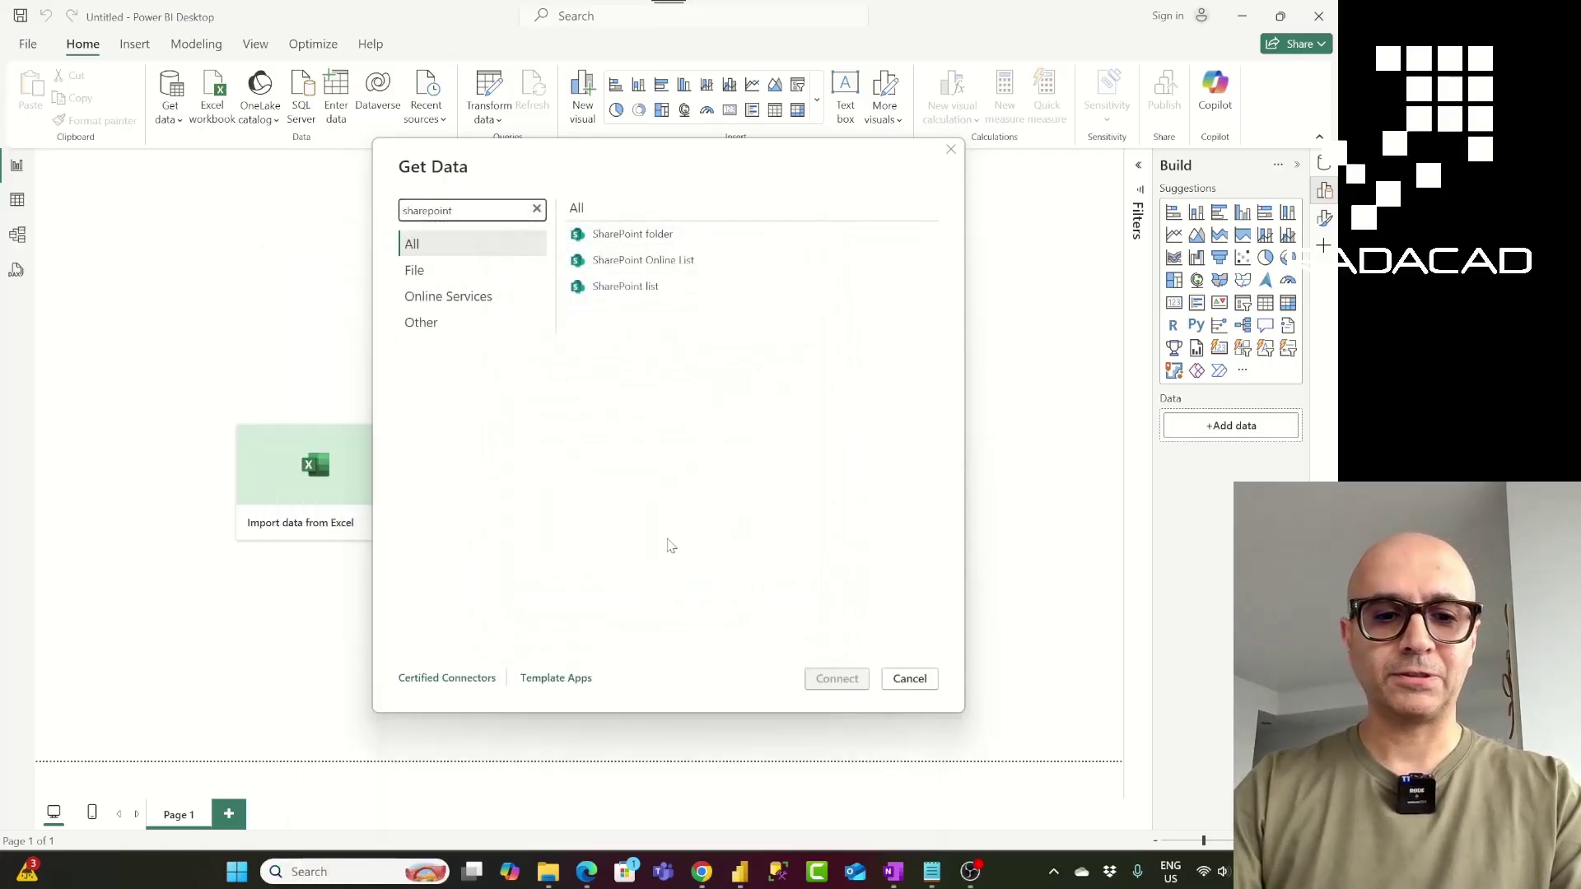
key(ctrl+1)
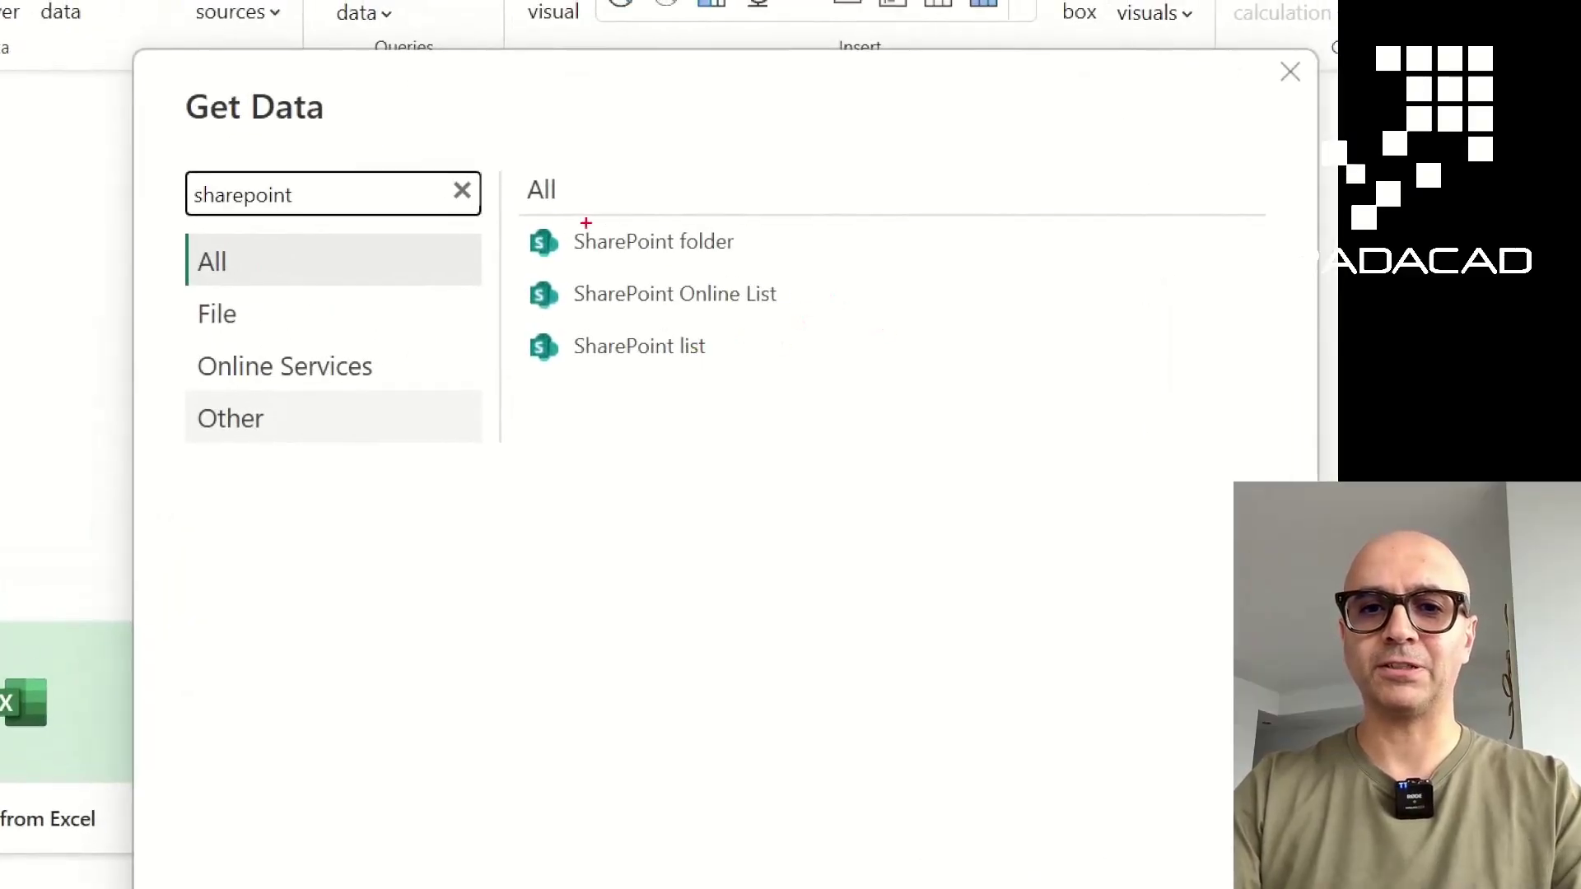
drag(515, 220, 772, 266)
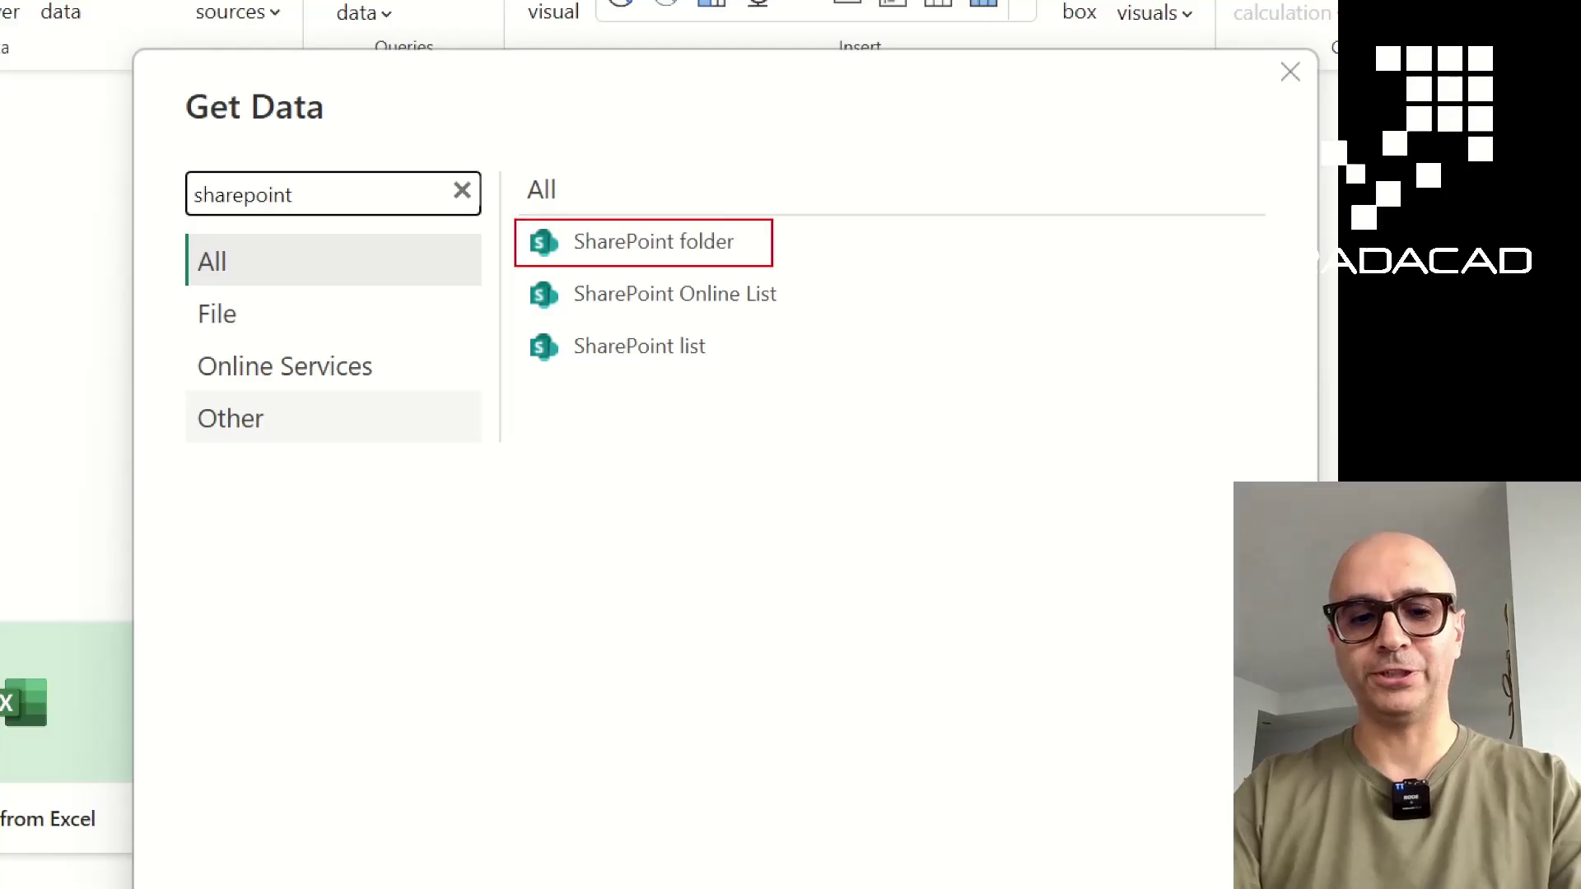
key(Escape)
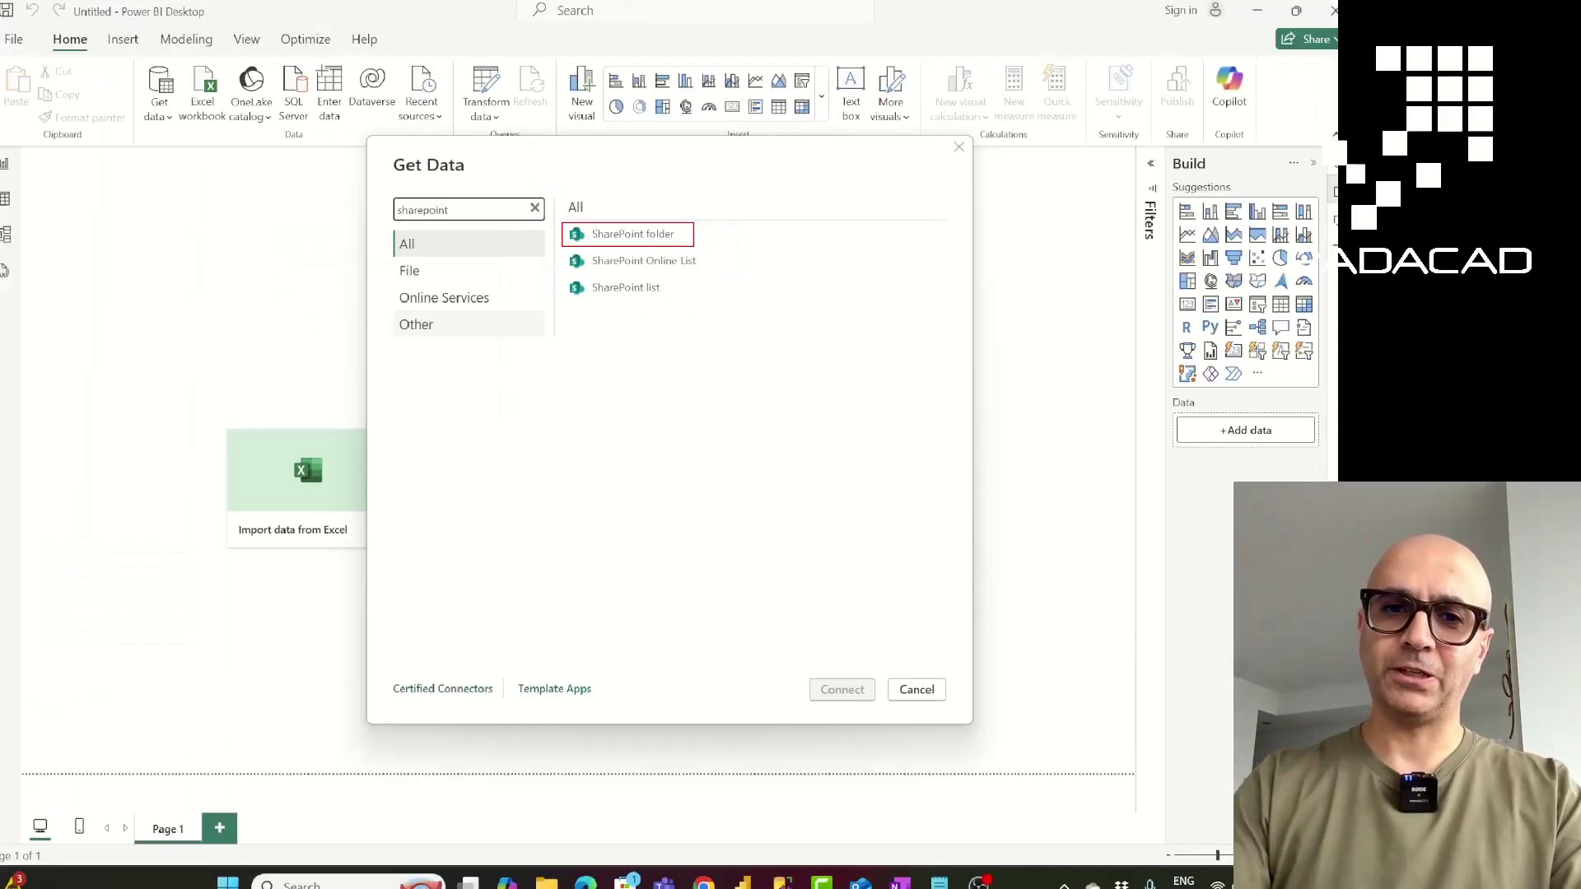
click(651, 238)
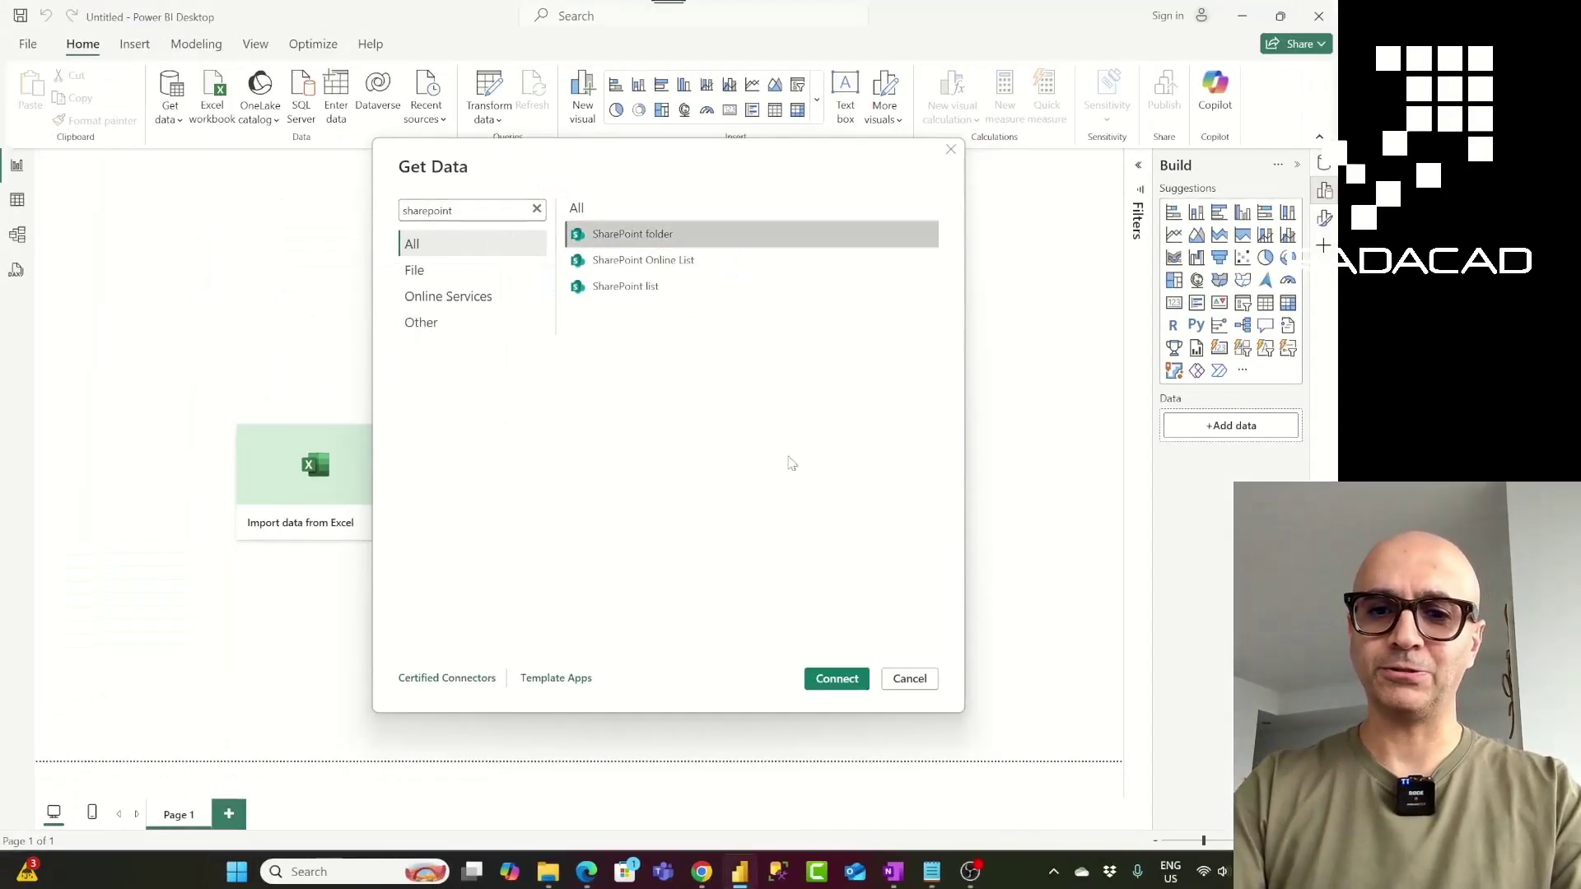
click(837, 680)
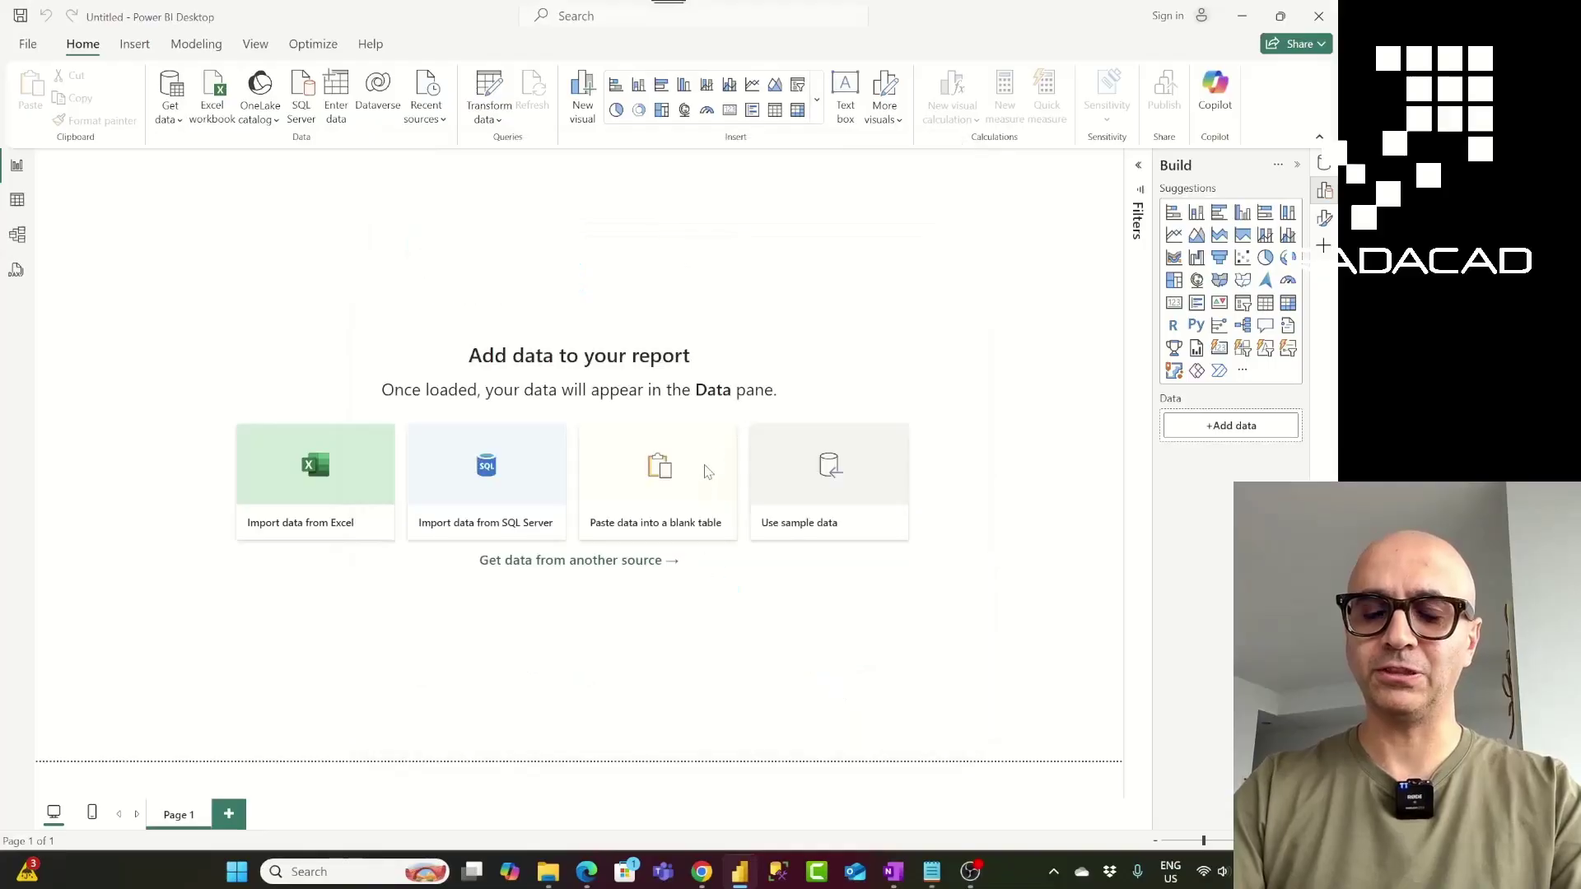
right_click(499, 416)
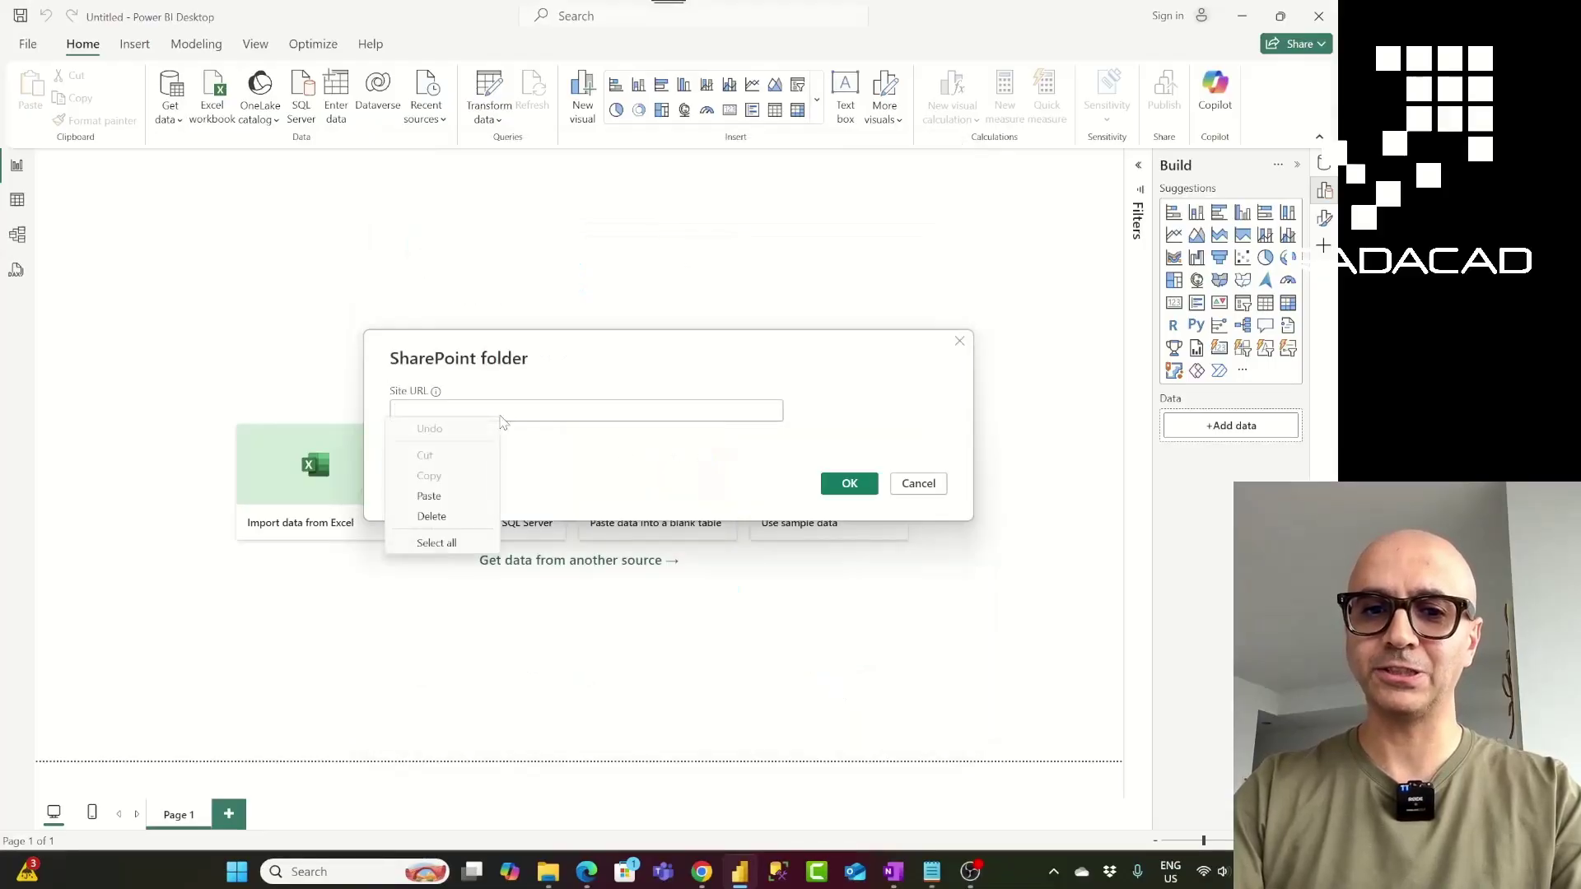
click(464, 497)
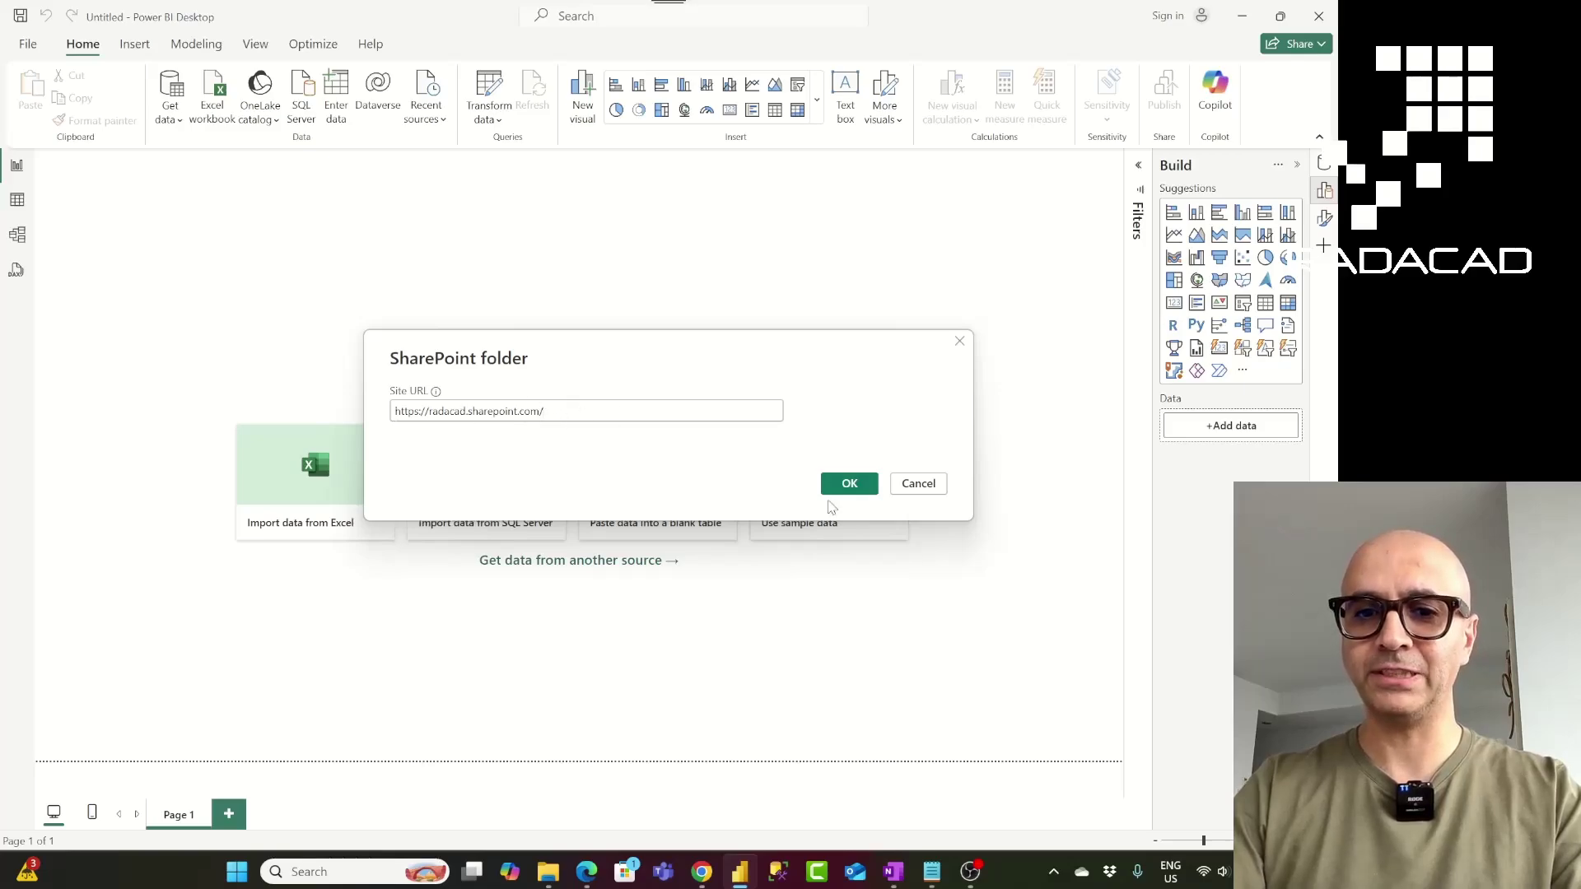
click(849, 486)
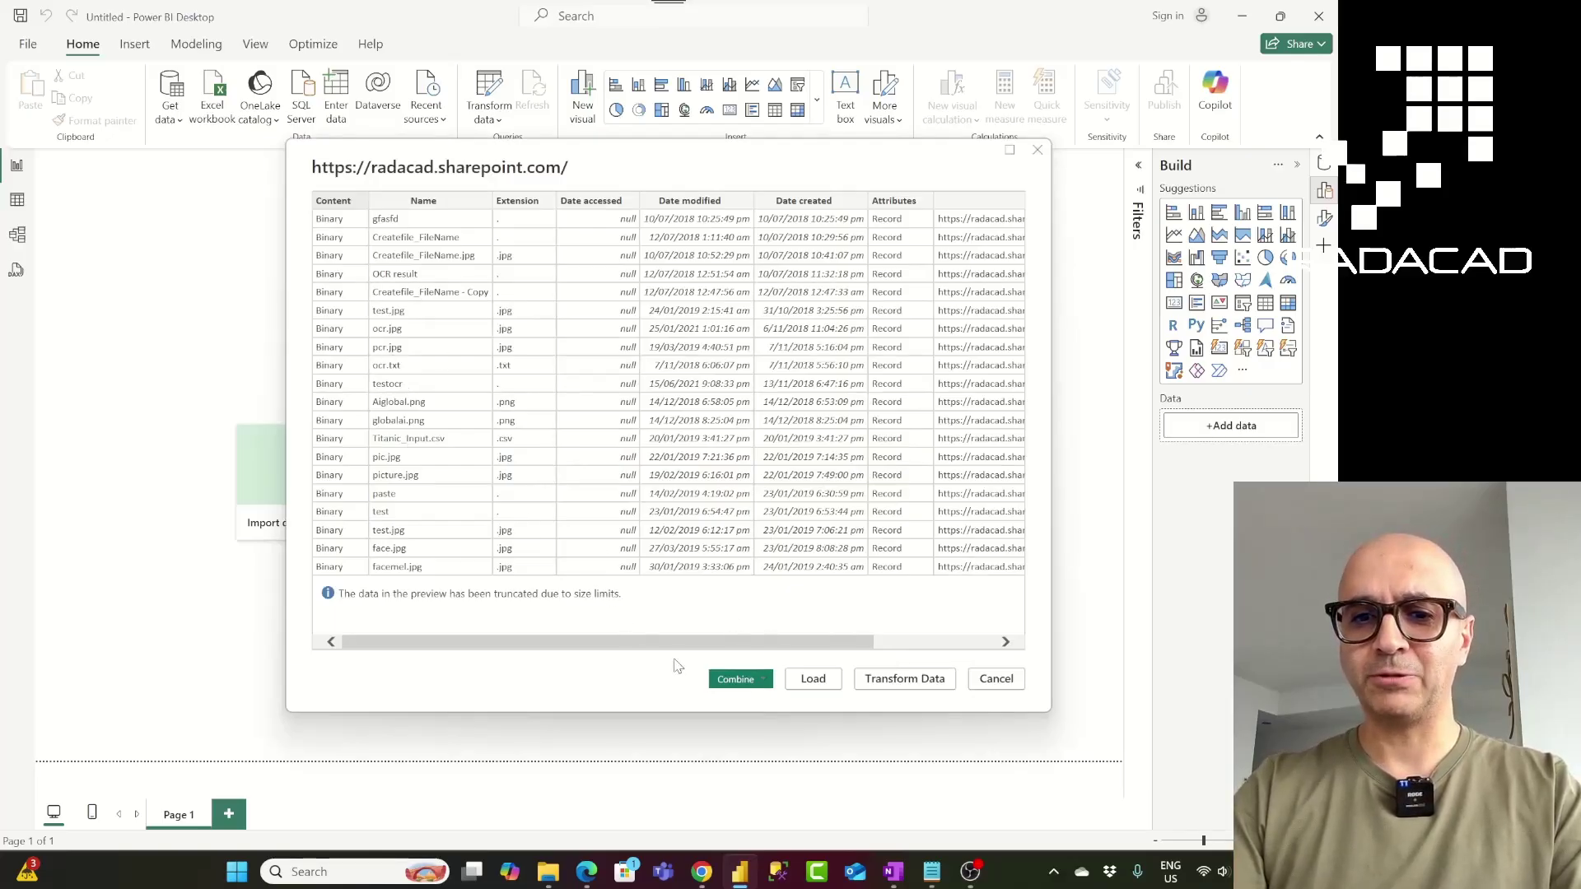
click(904, 679)
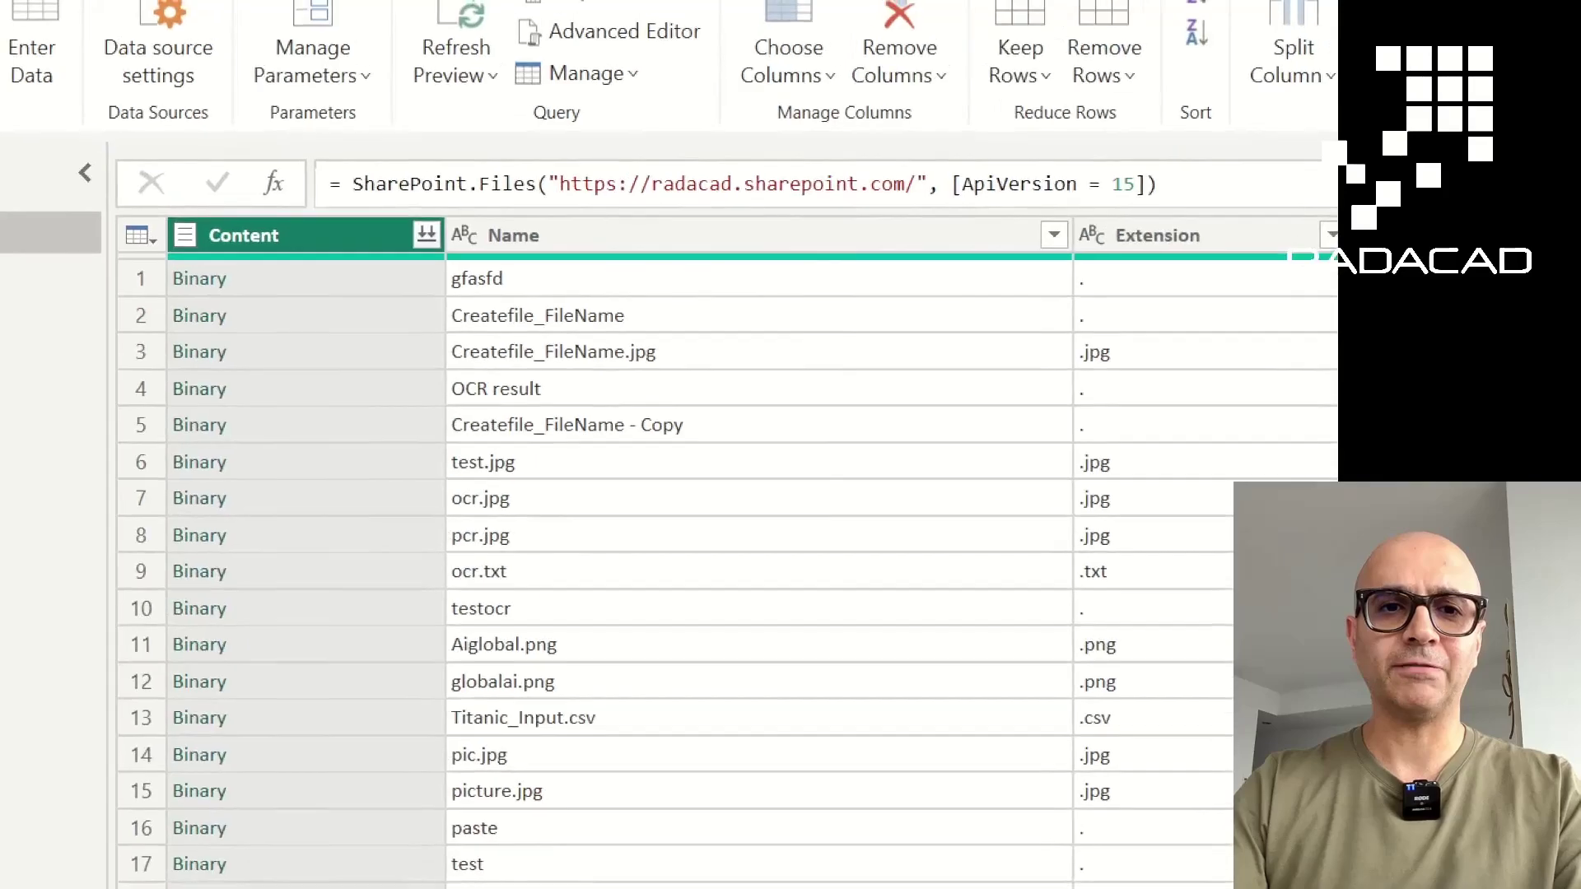
Examine the loaded file list, checking the Folder Path column and its filter values for the folders included.
mouse_move(311, 157)
mouse_down()
mouse_move(442, 210)
mouse_move(559, 218)
mouse_up()
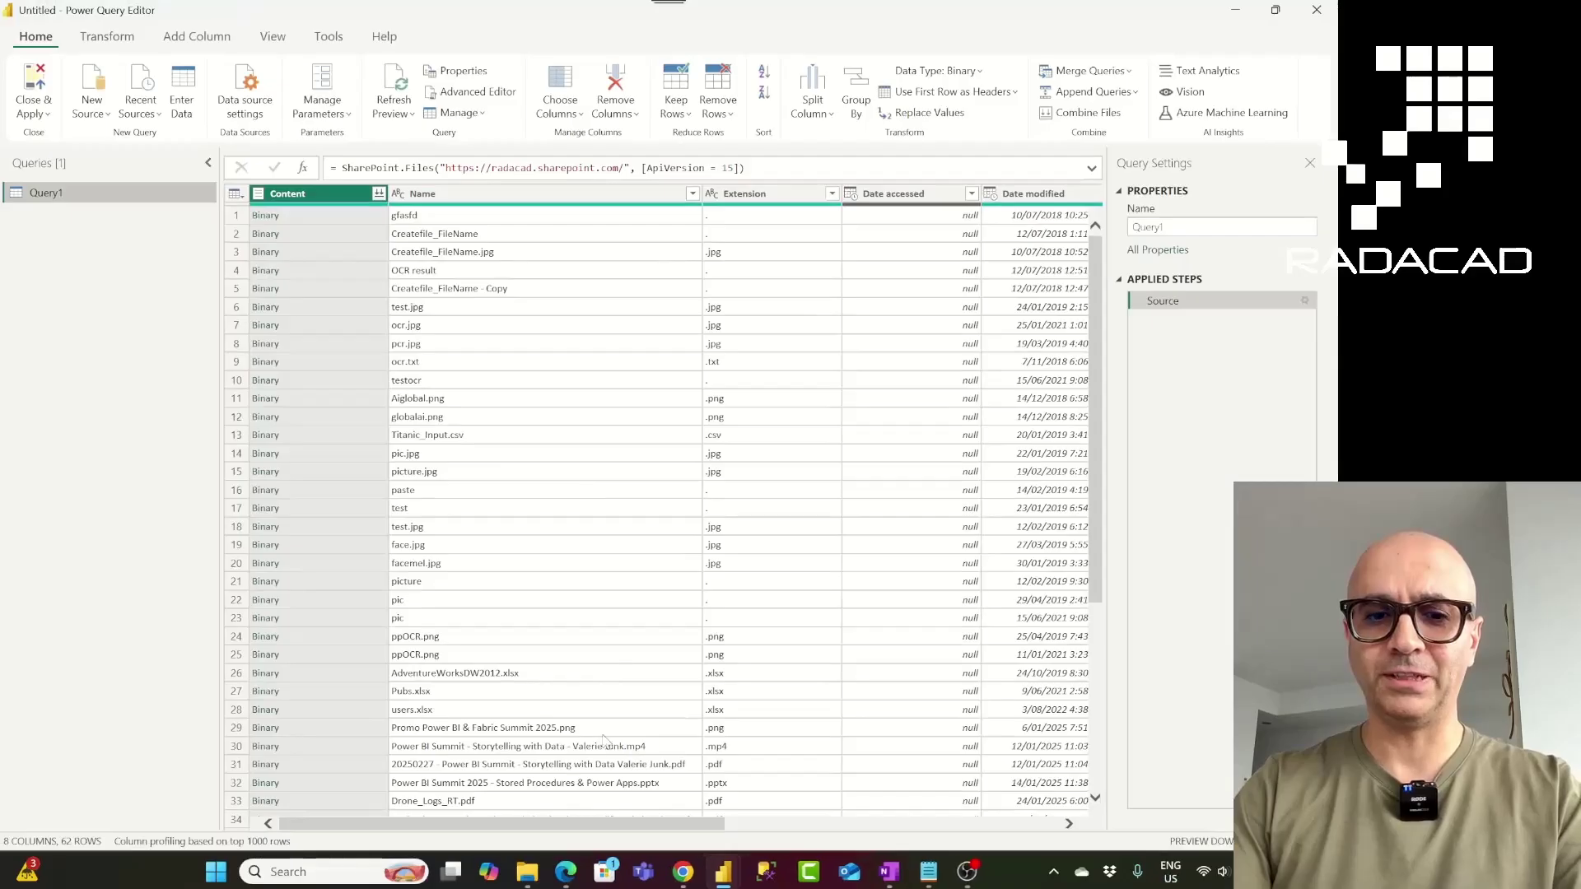
drag(549, 834, 885, 834)
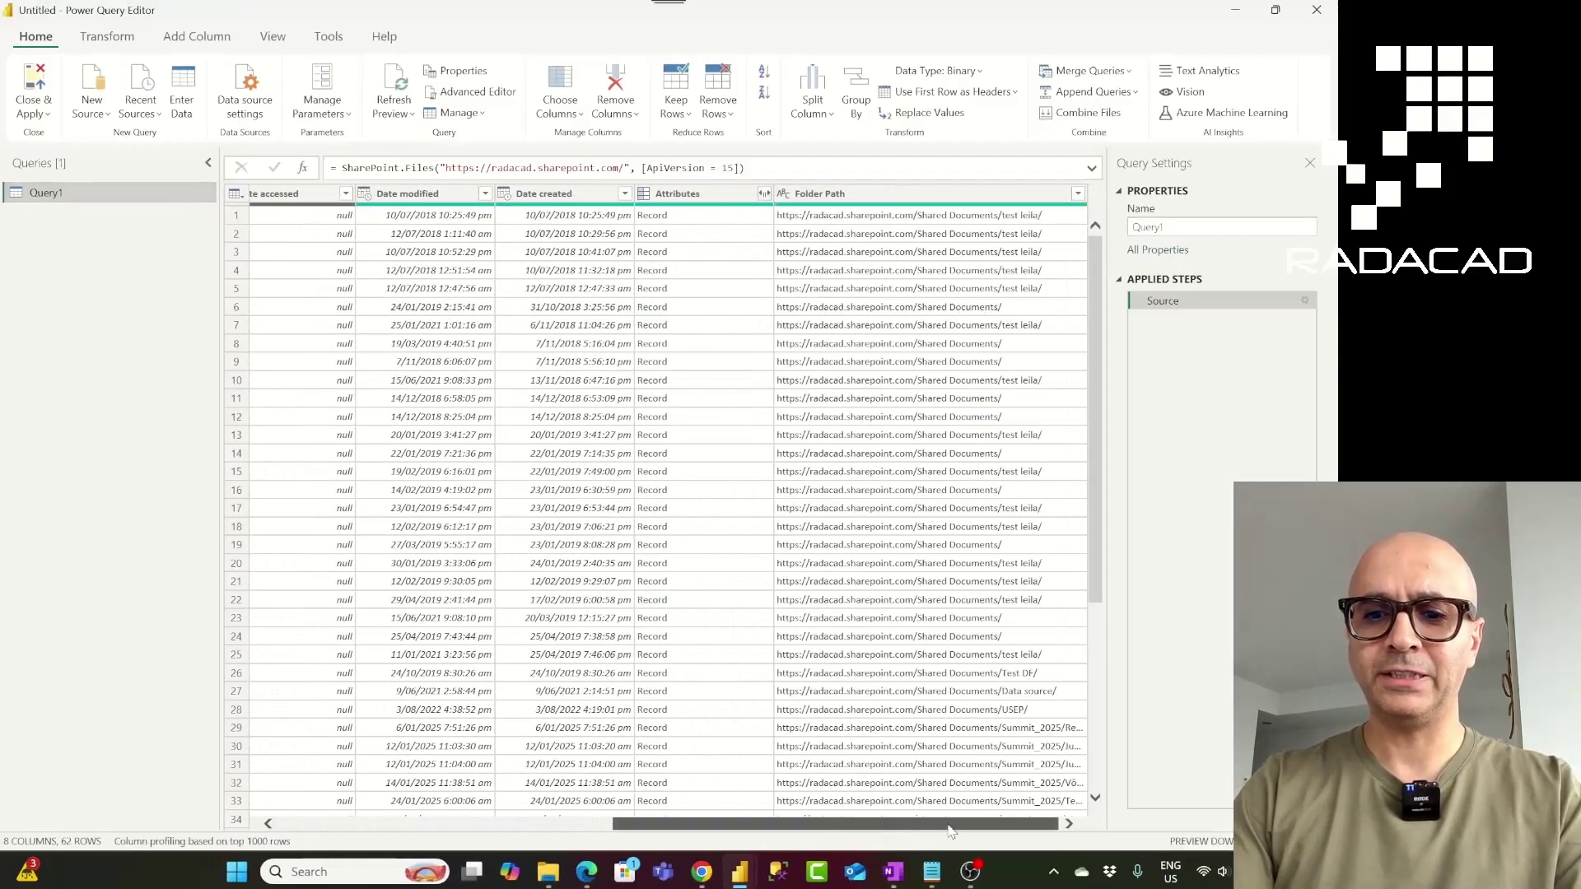
click(924, 199)
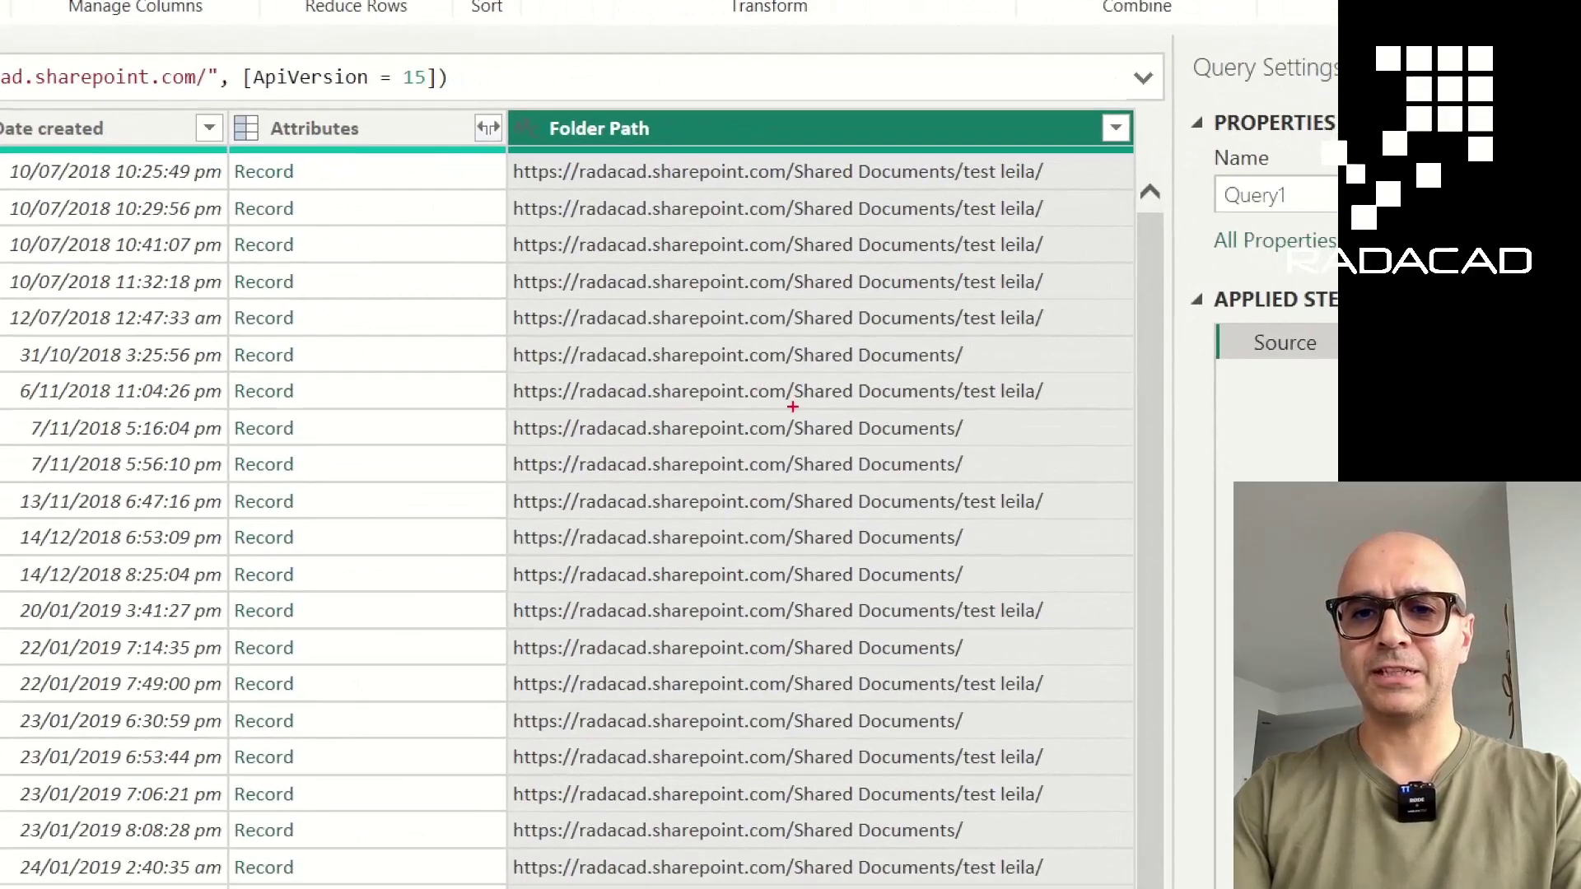
drag(510, 592, 1089, 625)
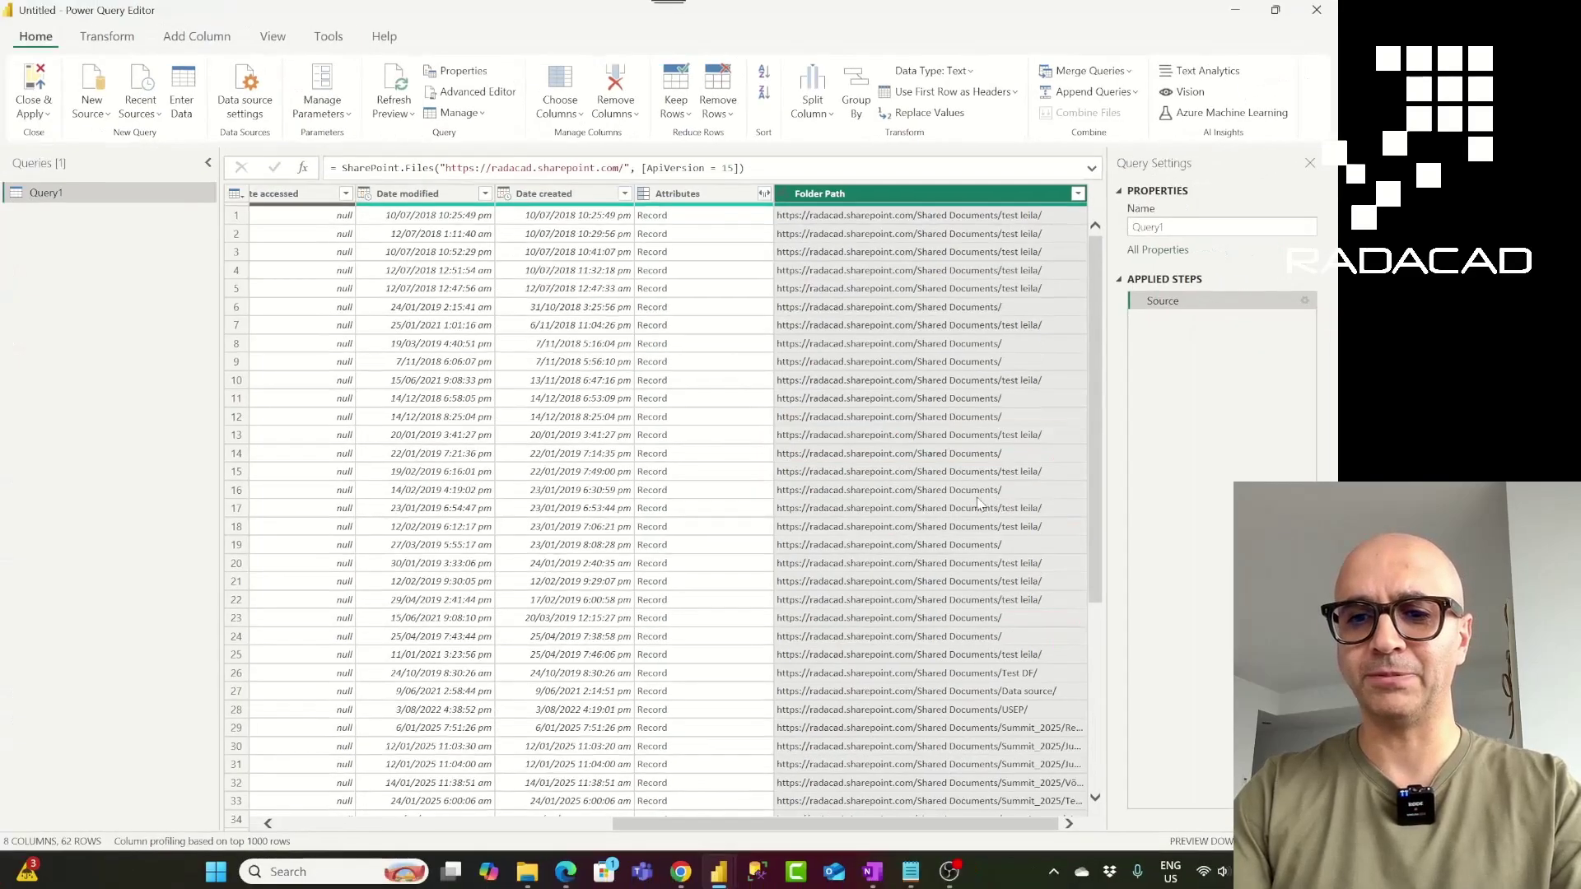
scroll(1095, 302, down, 6)
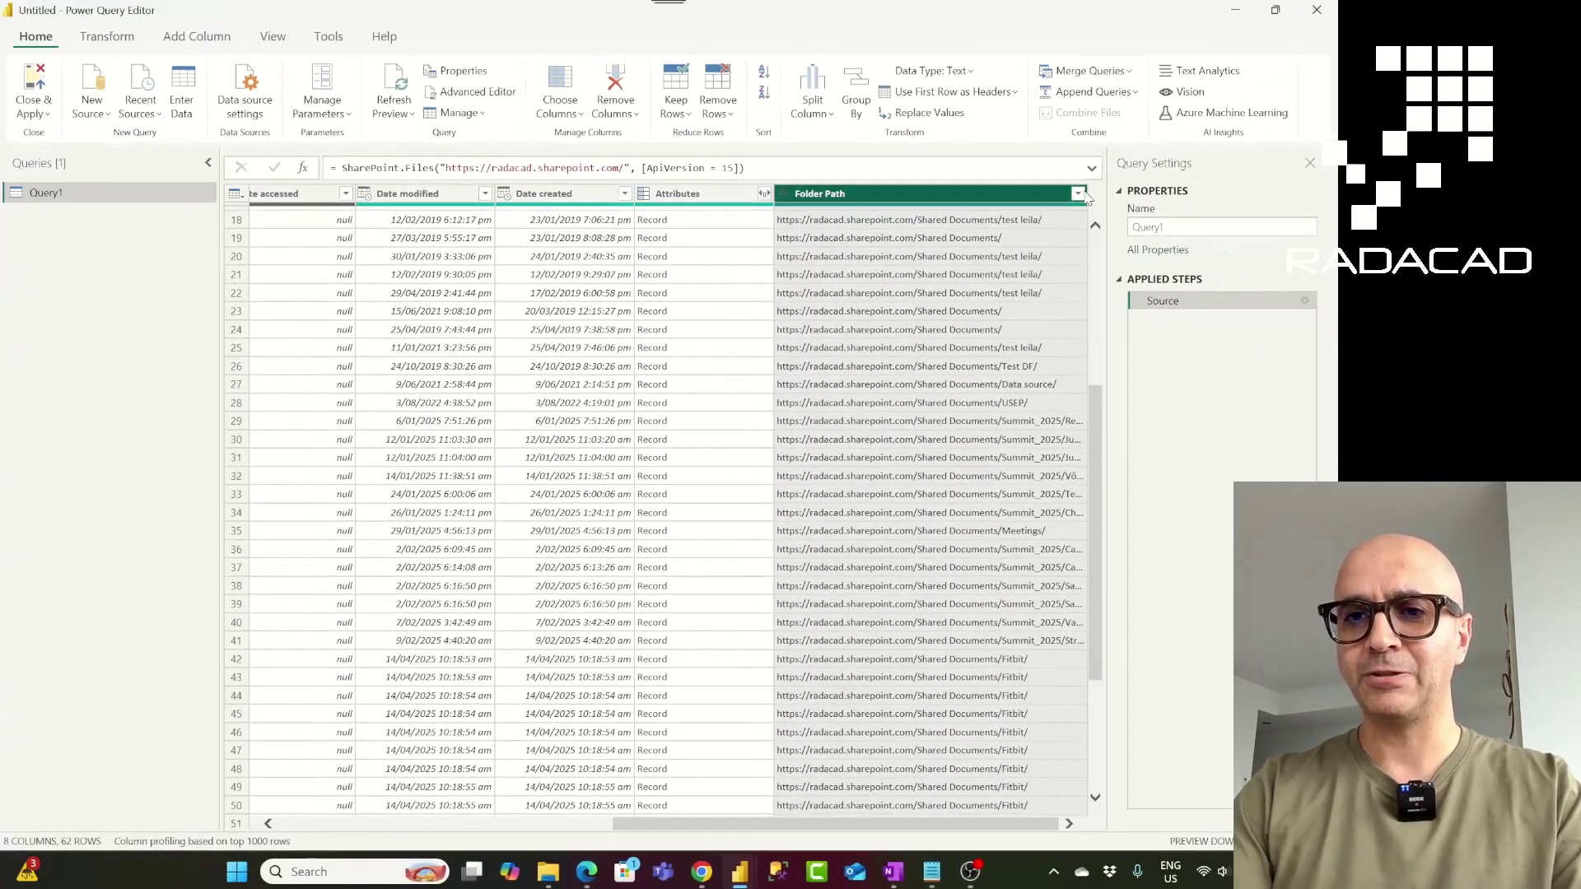
click(1077, 194)
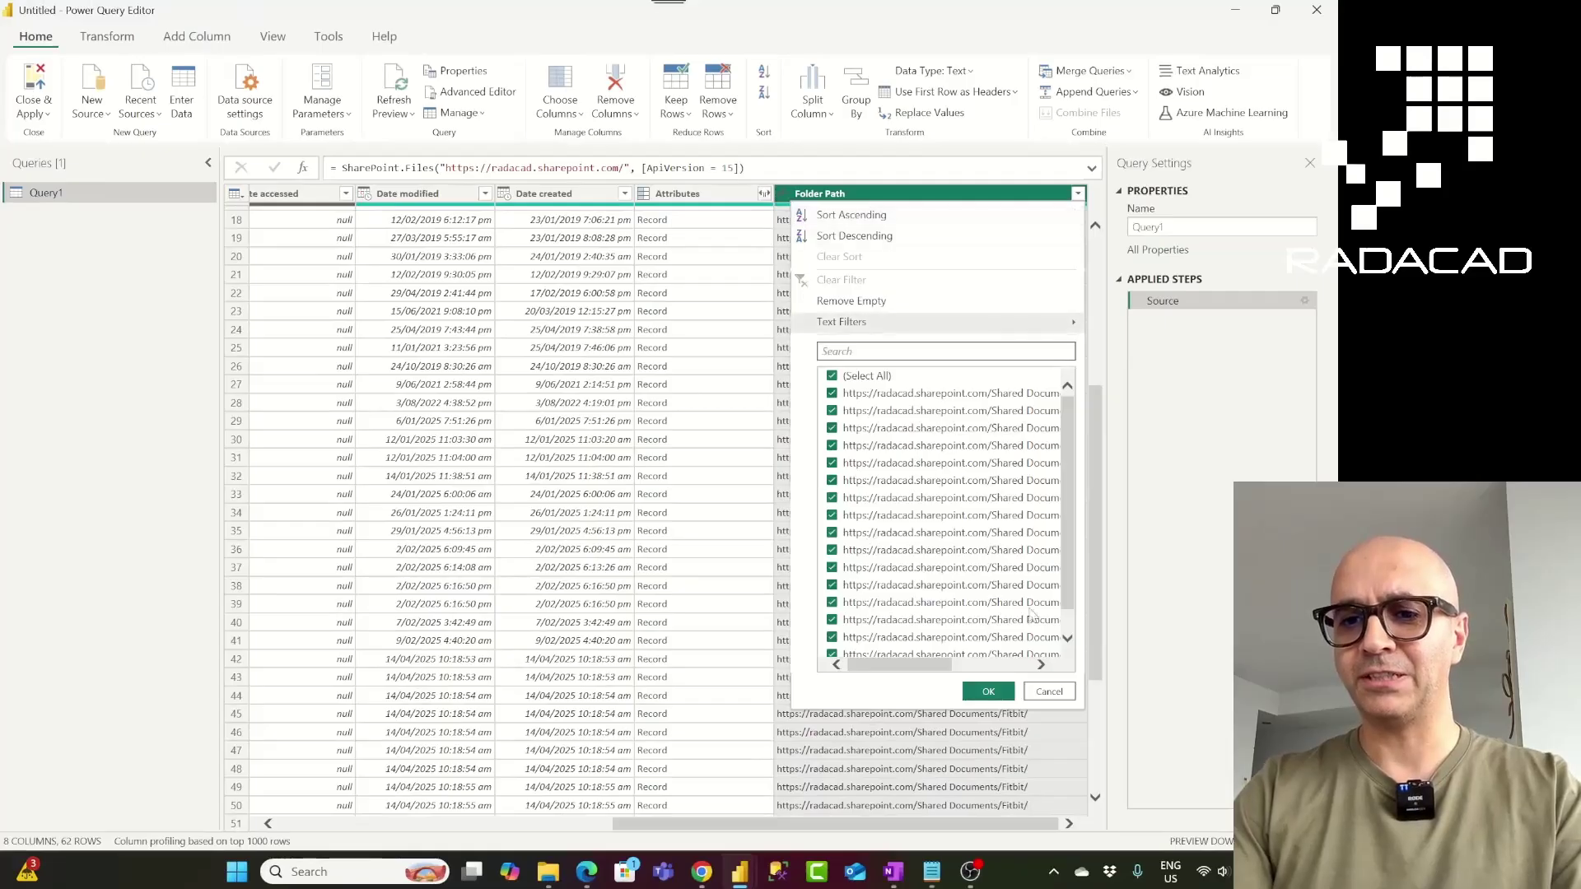
click(1048, 692)
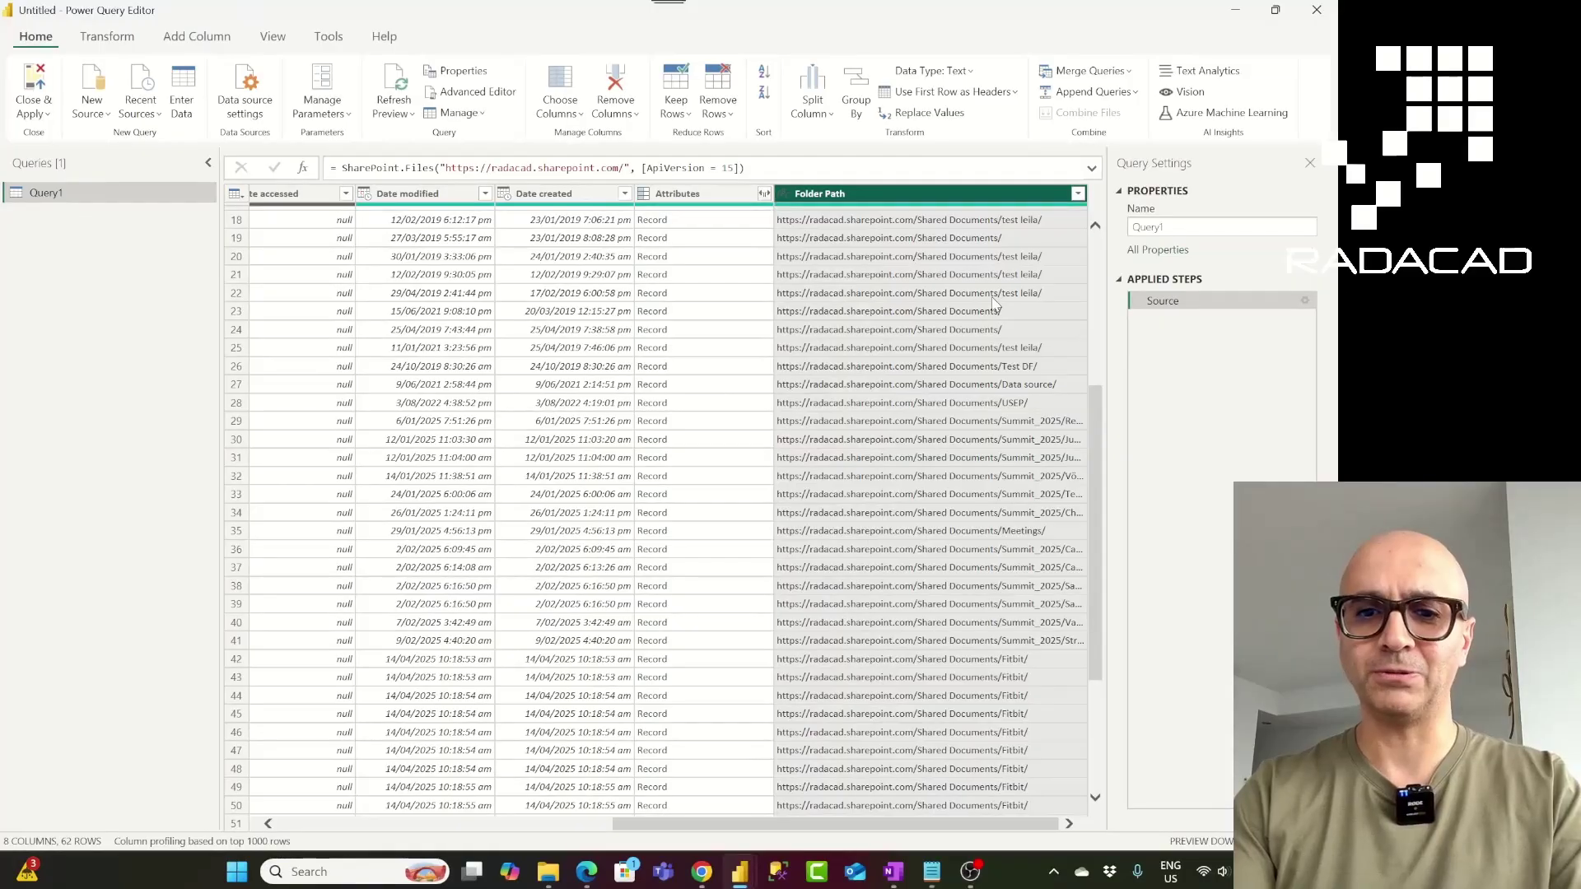
click(495, 824)
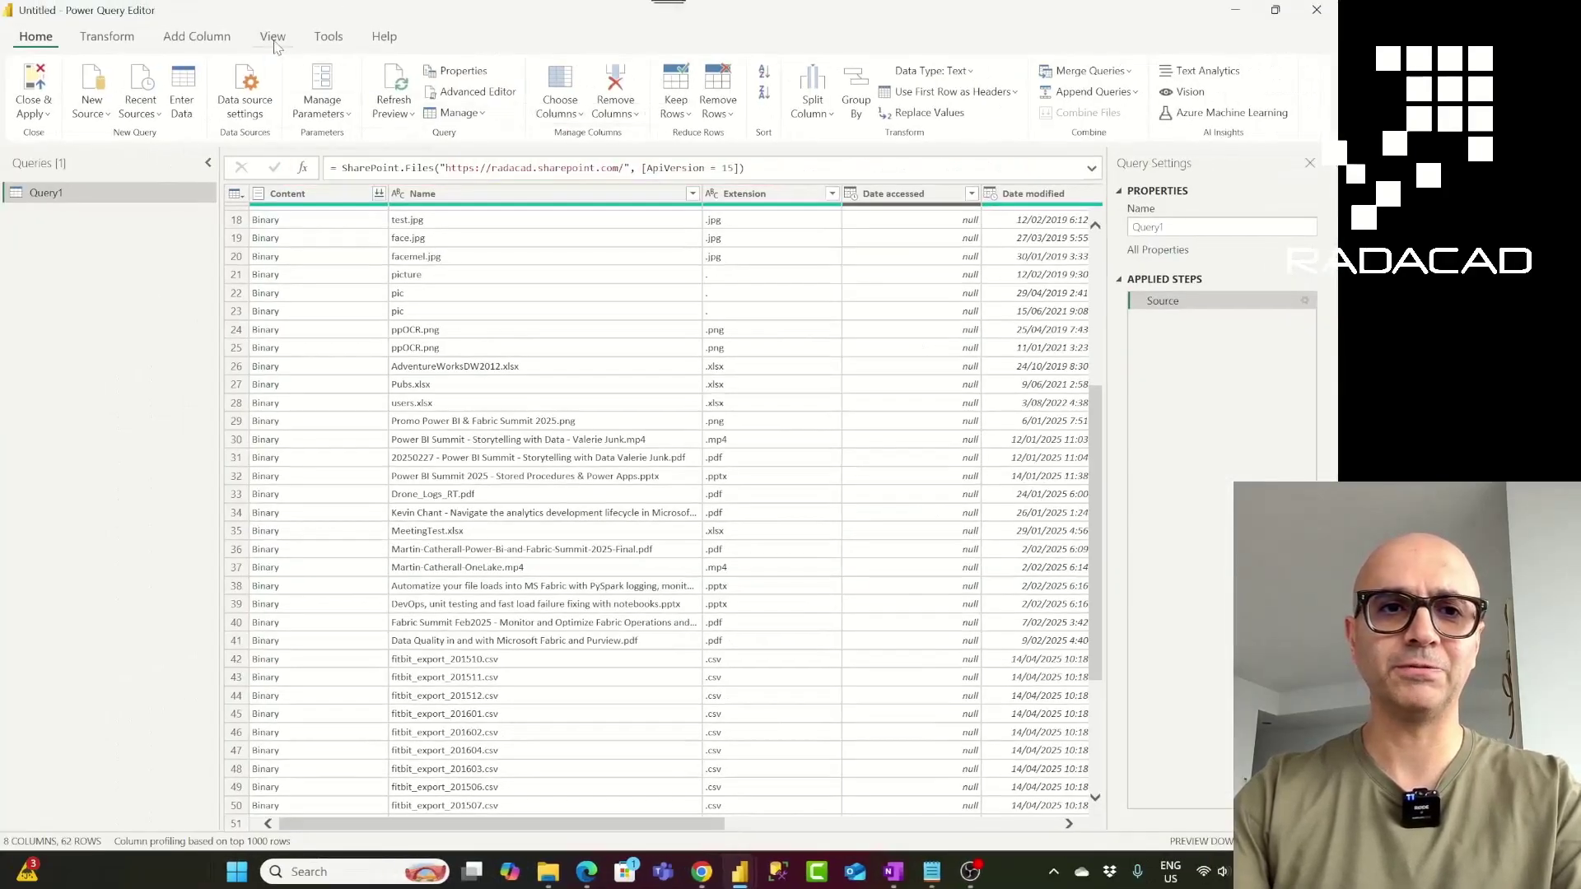
Check that the Formula Bar is enabled and change the Source step's function to SharePoint.Contents for the same site URL.
click(273, 41)
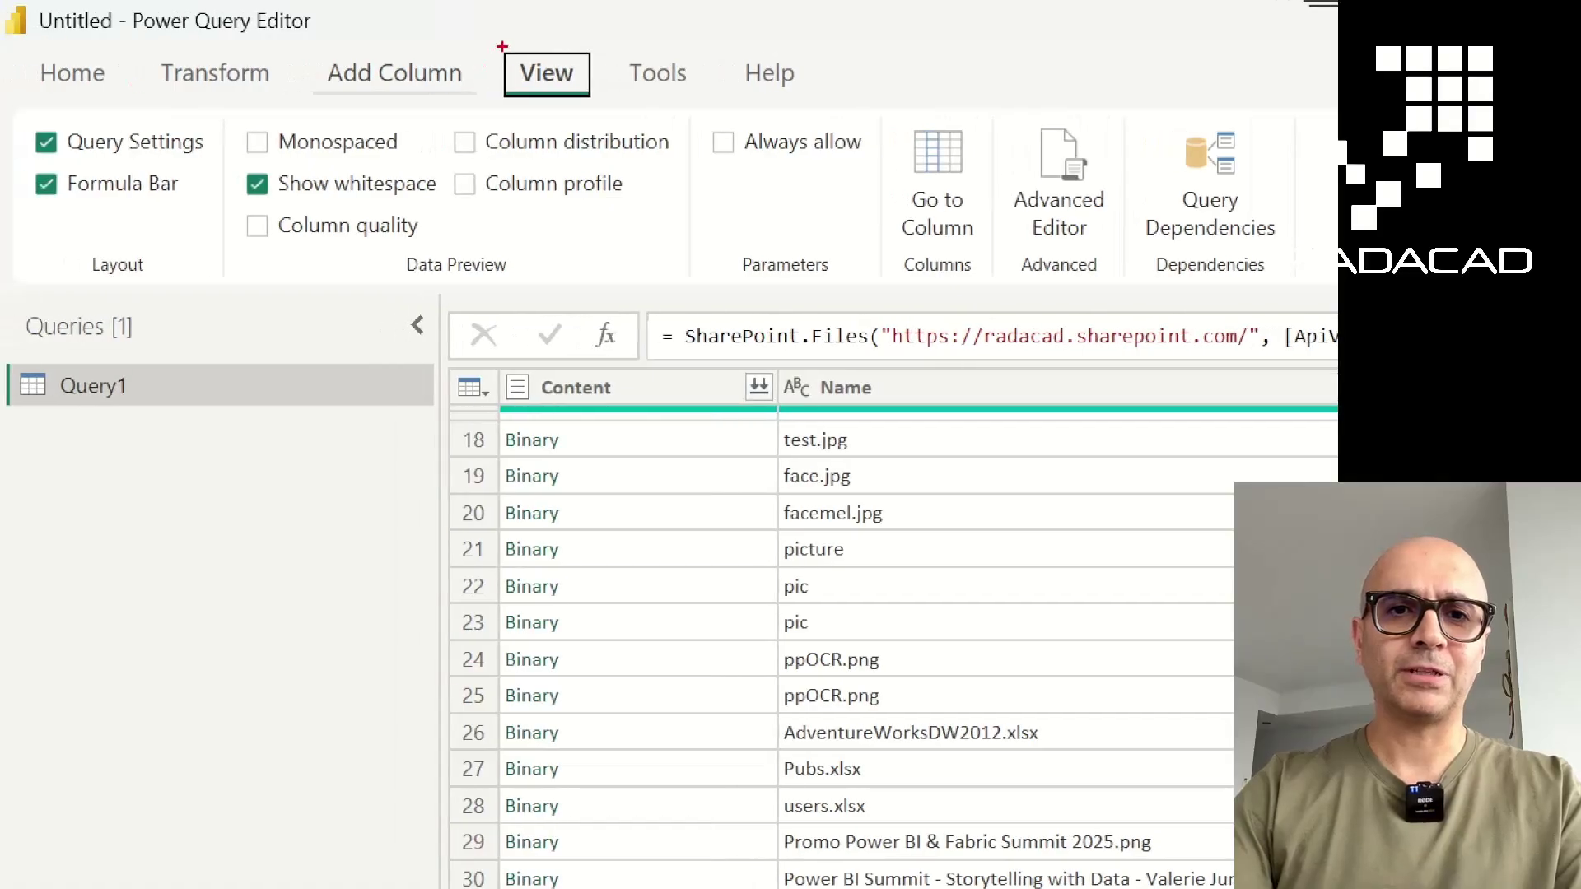
drag(17, 166, 237, 220)
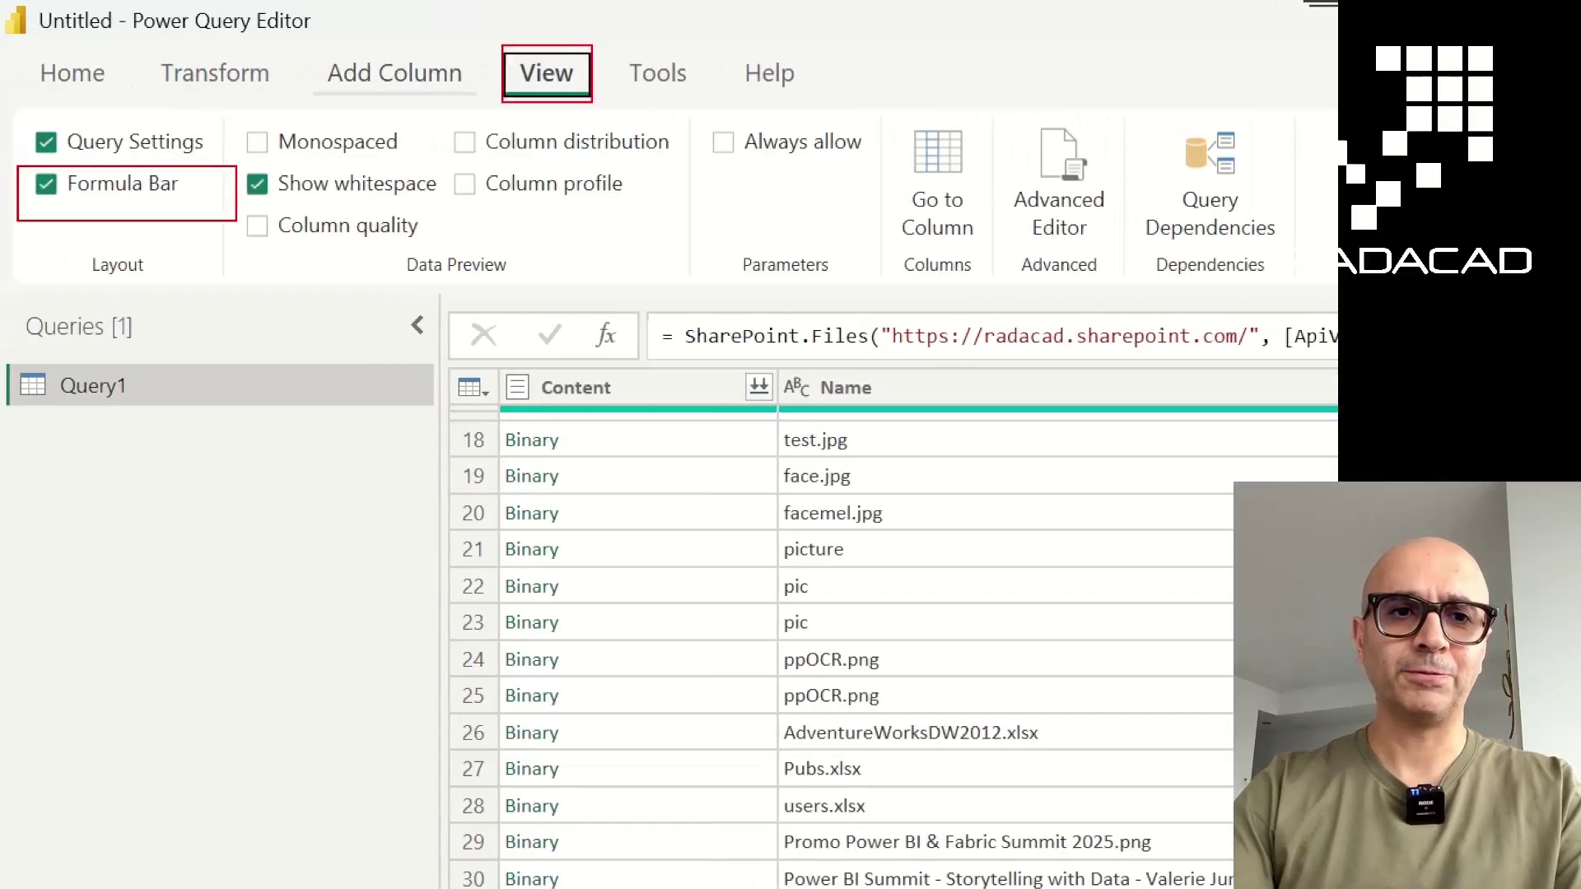
drag(572, 298, 1336, 377)
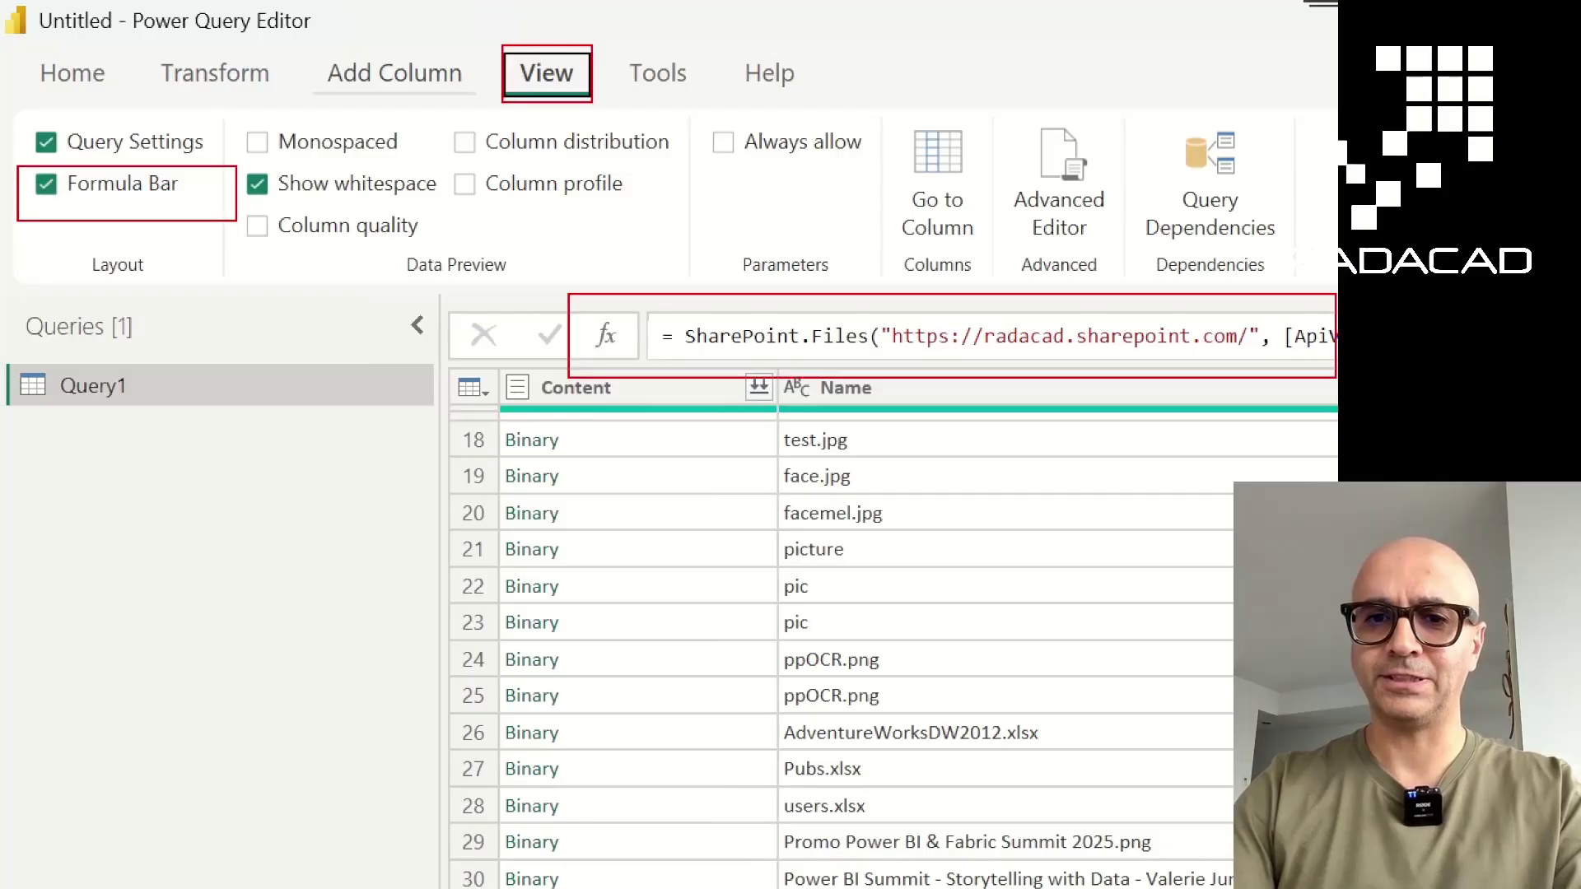
key(Escape)
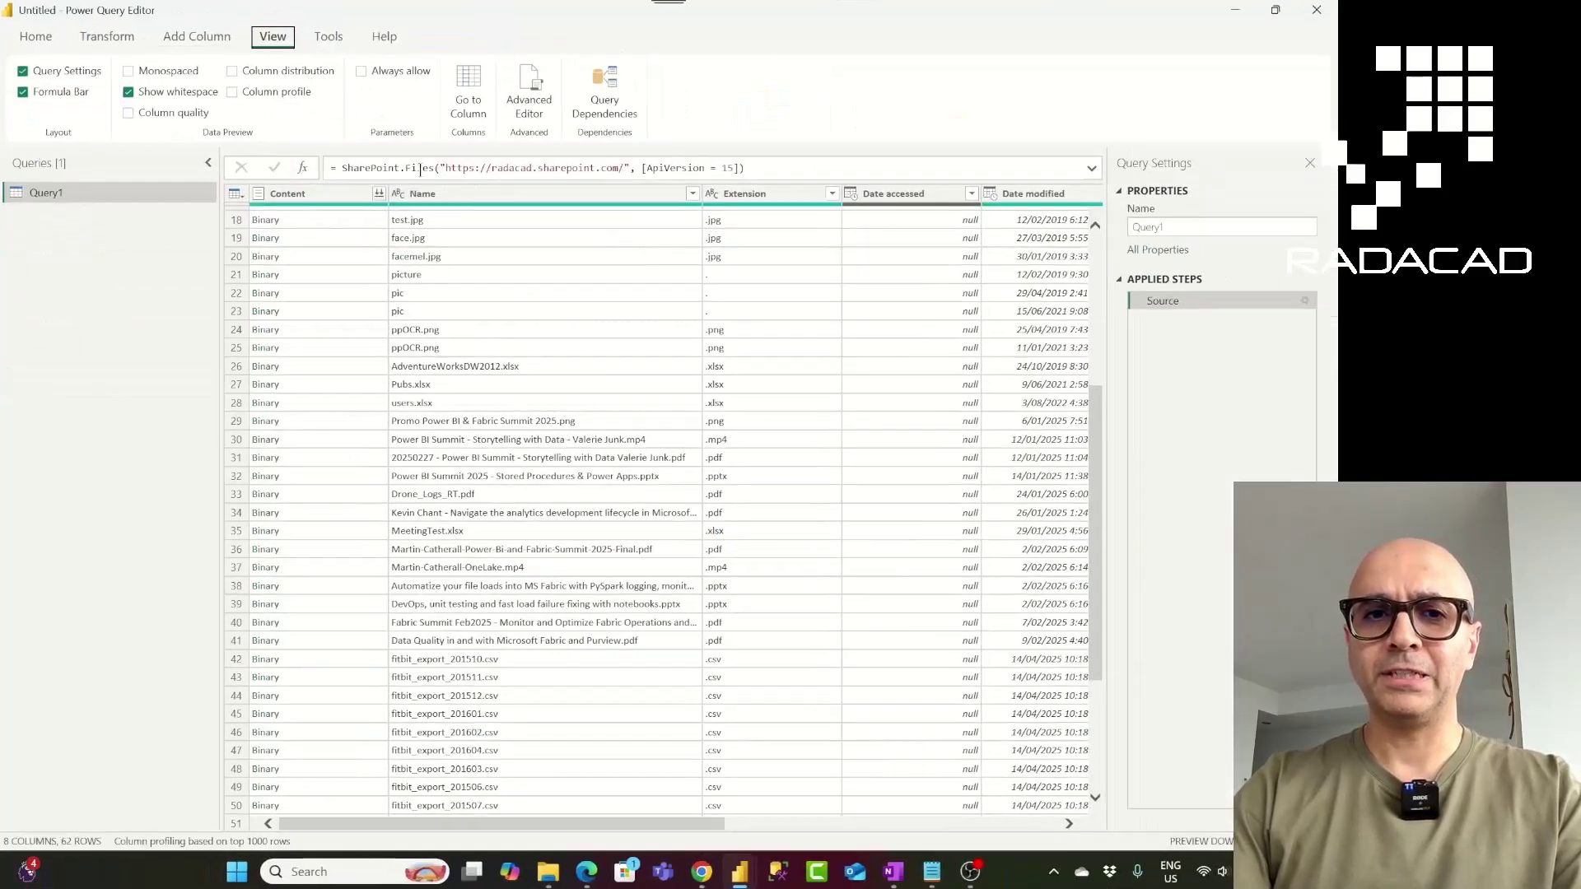
click(420, 168)
double_click(420, 168)
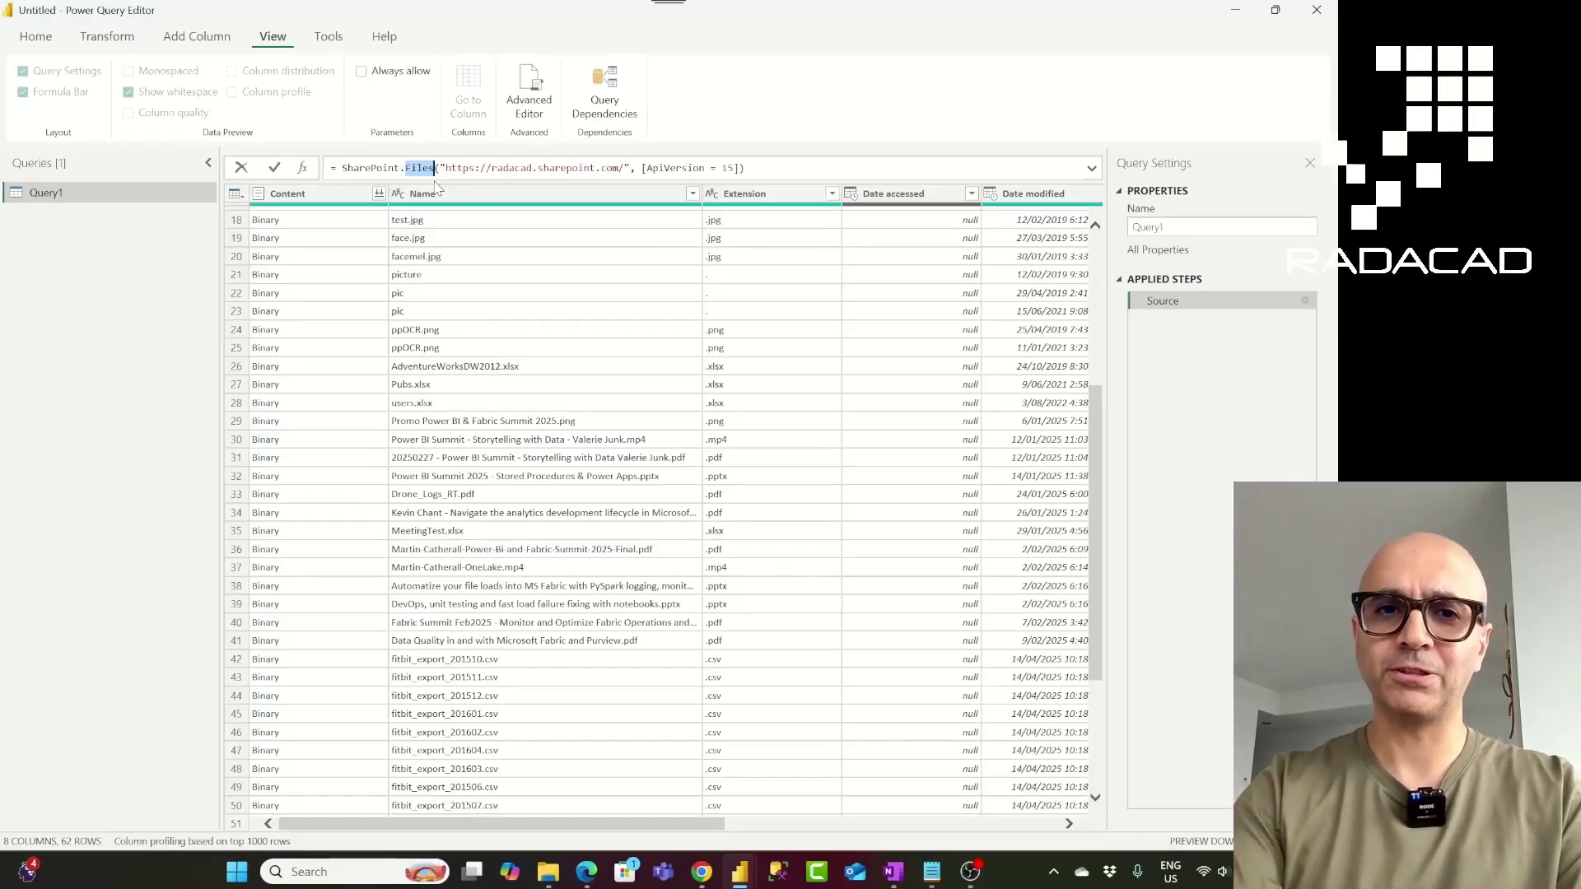
text(Contents)
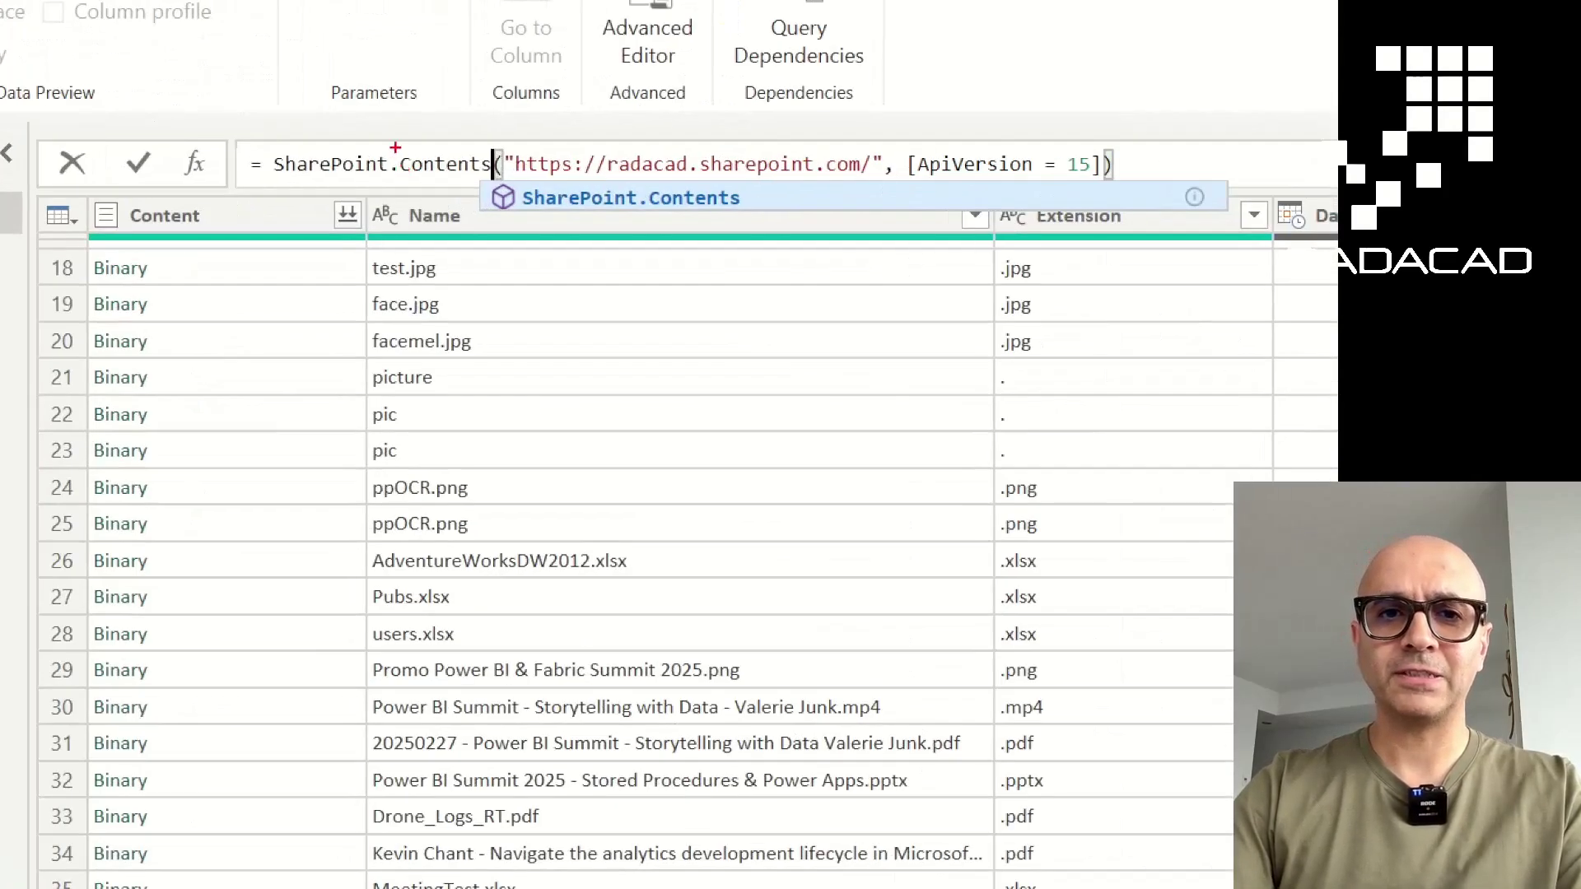
drag(396, 147, 414, 189)
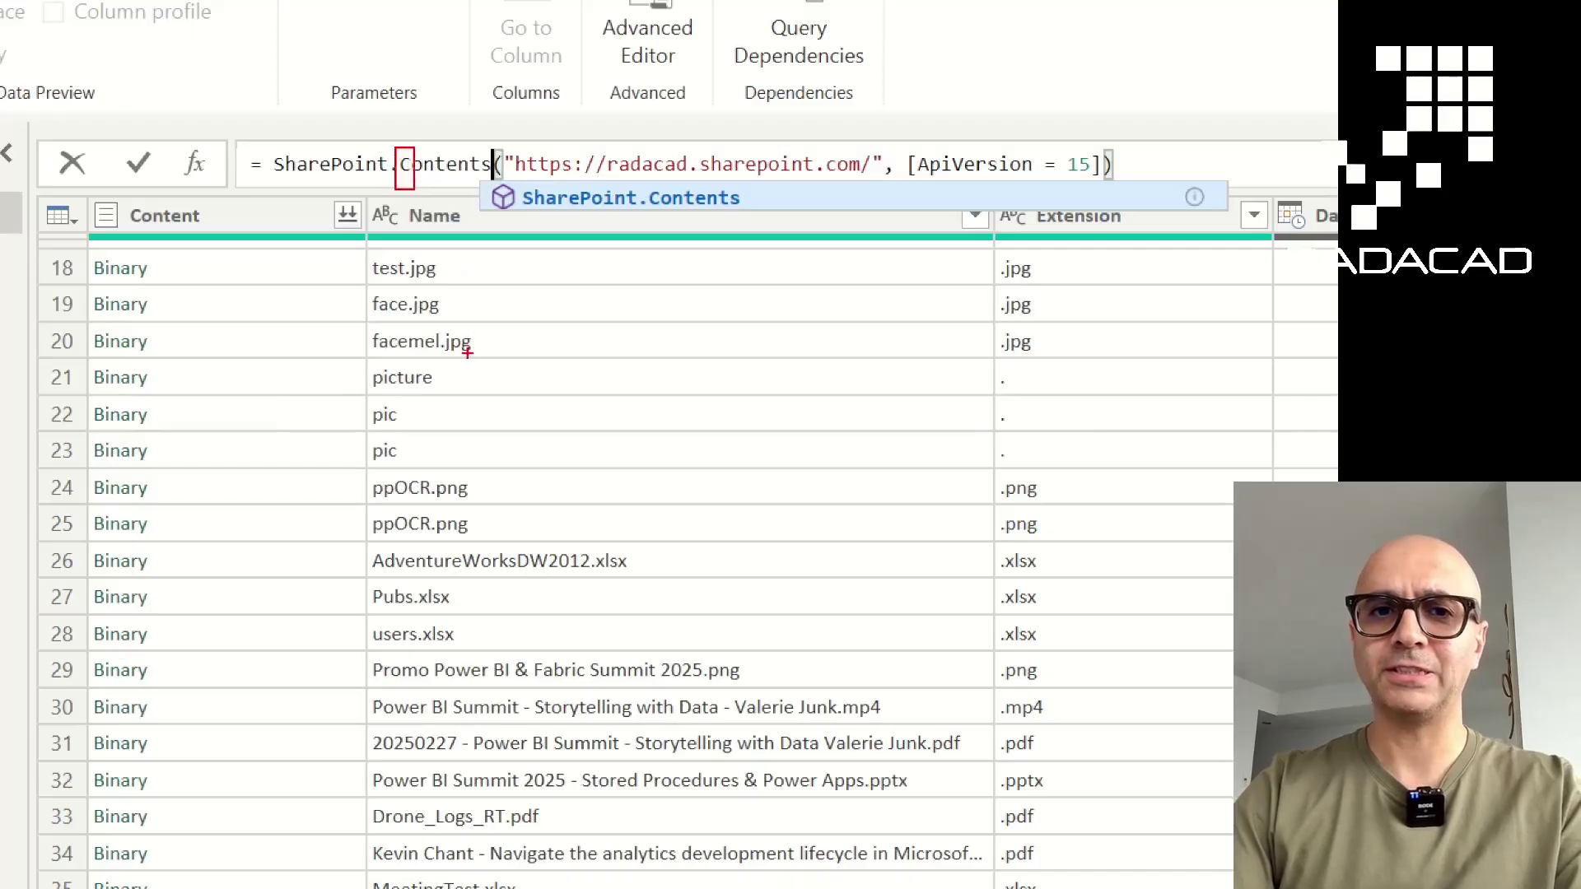
key(Return)
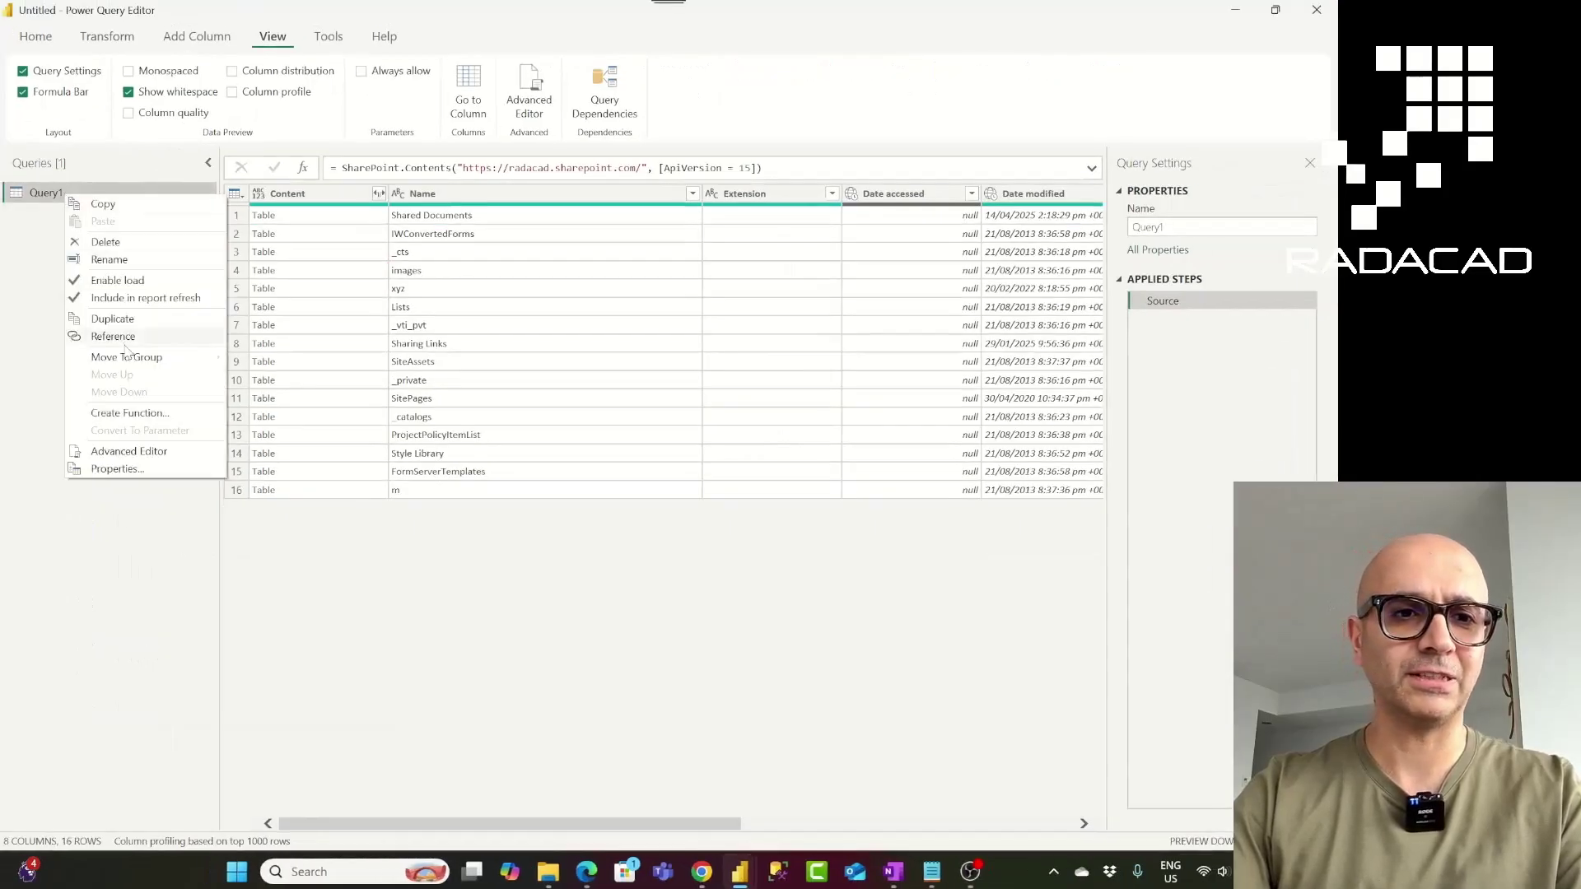
Duplicate Query1 in the query list.
click(112, 320)
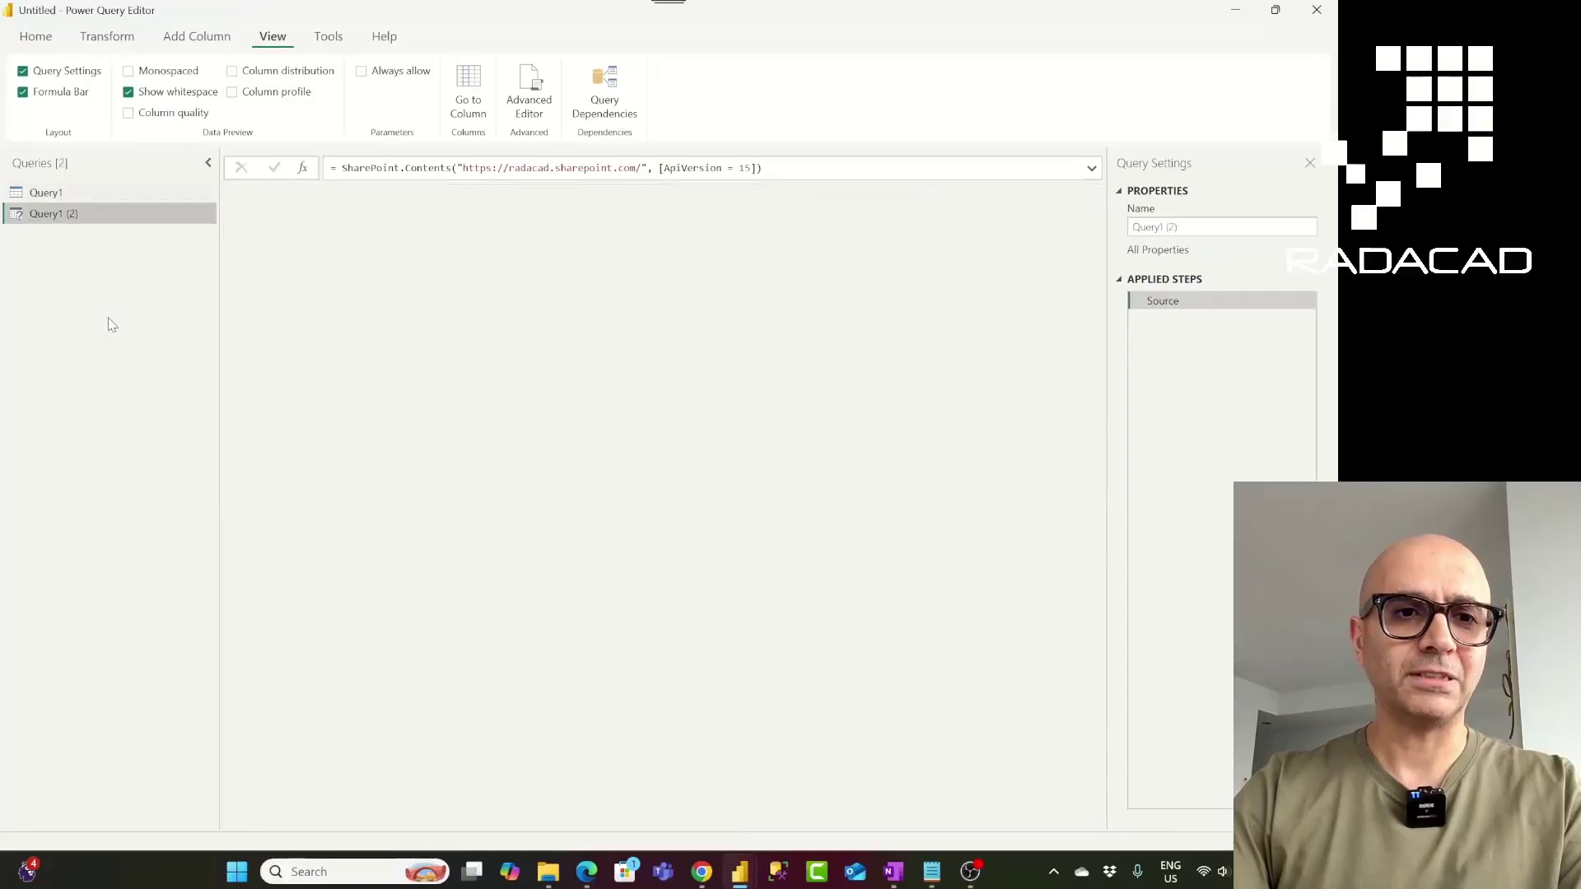
Change the function in Query1's Source step to SharePoint.Files, keeping the same site URL.
click(83, 194)
double_click(411, 169)
text(Files)
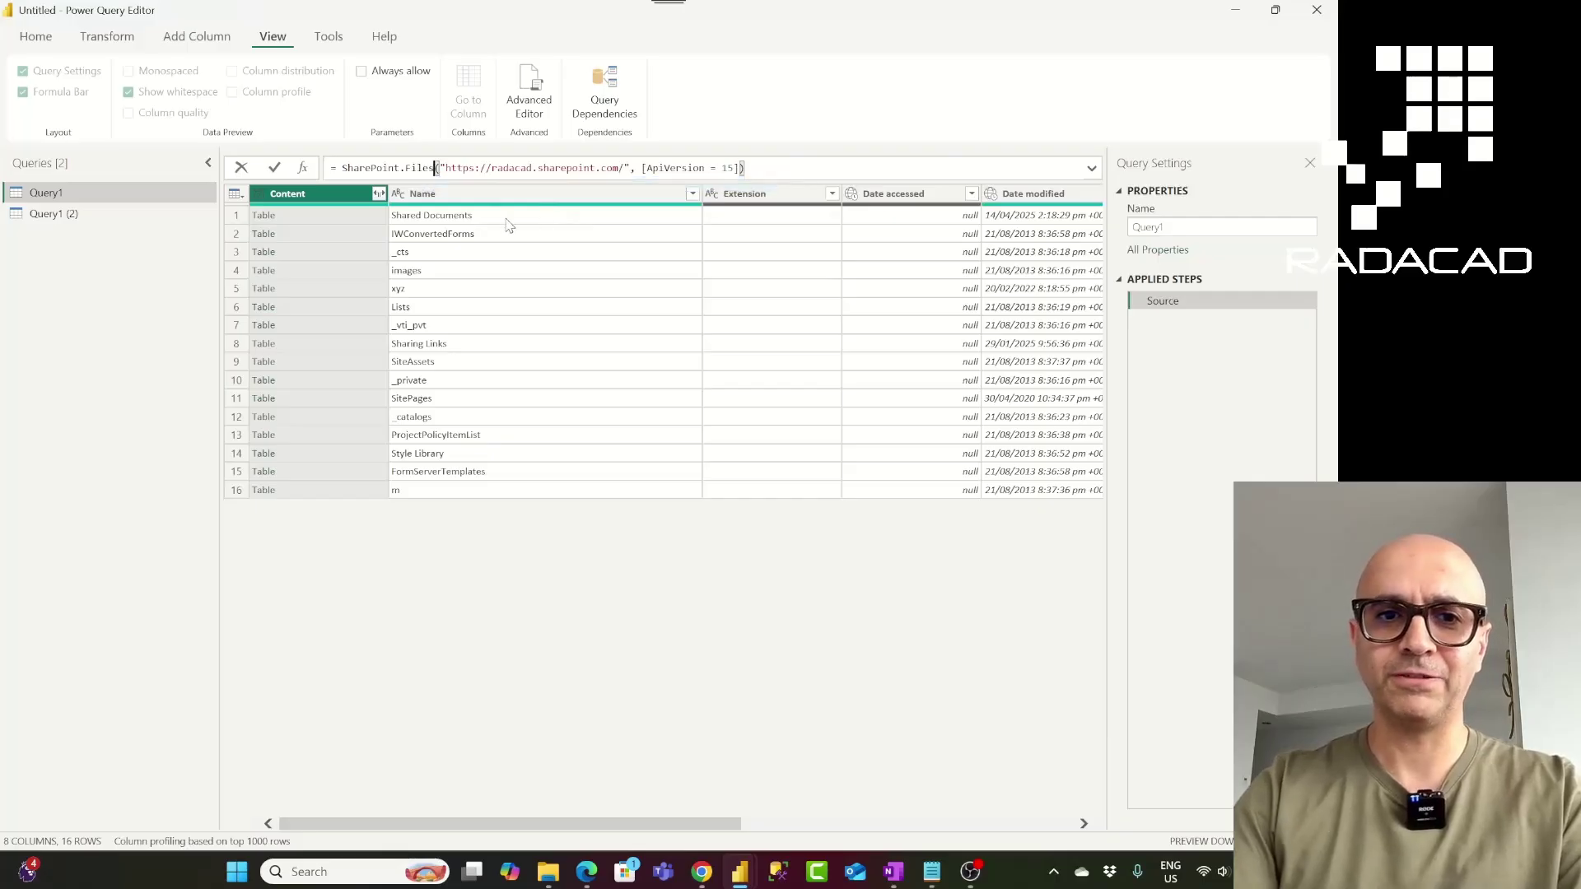
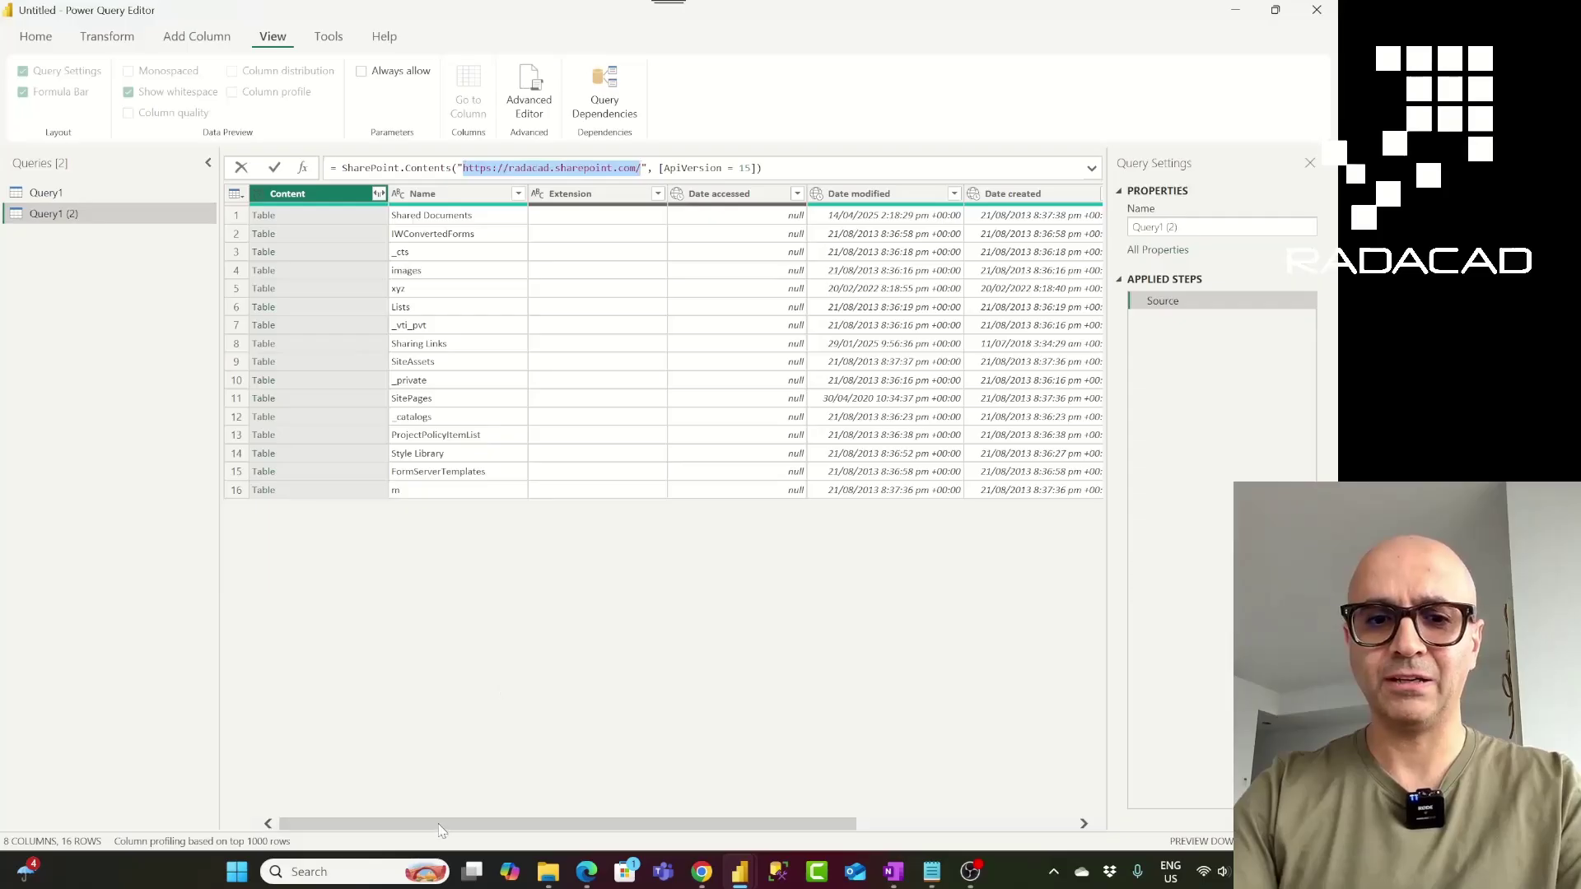
Preview the Shared Documents table in Query1 (2) and enlarge the preview area to examine the folders and files inside it.
click(436, 825)
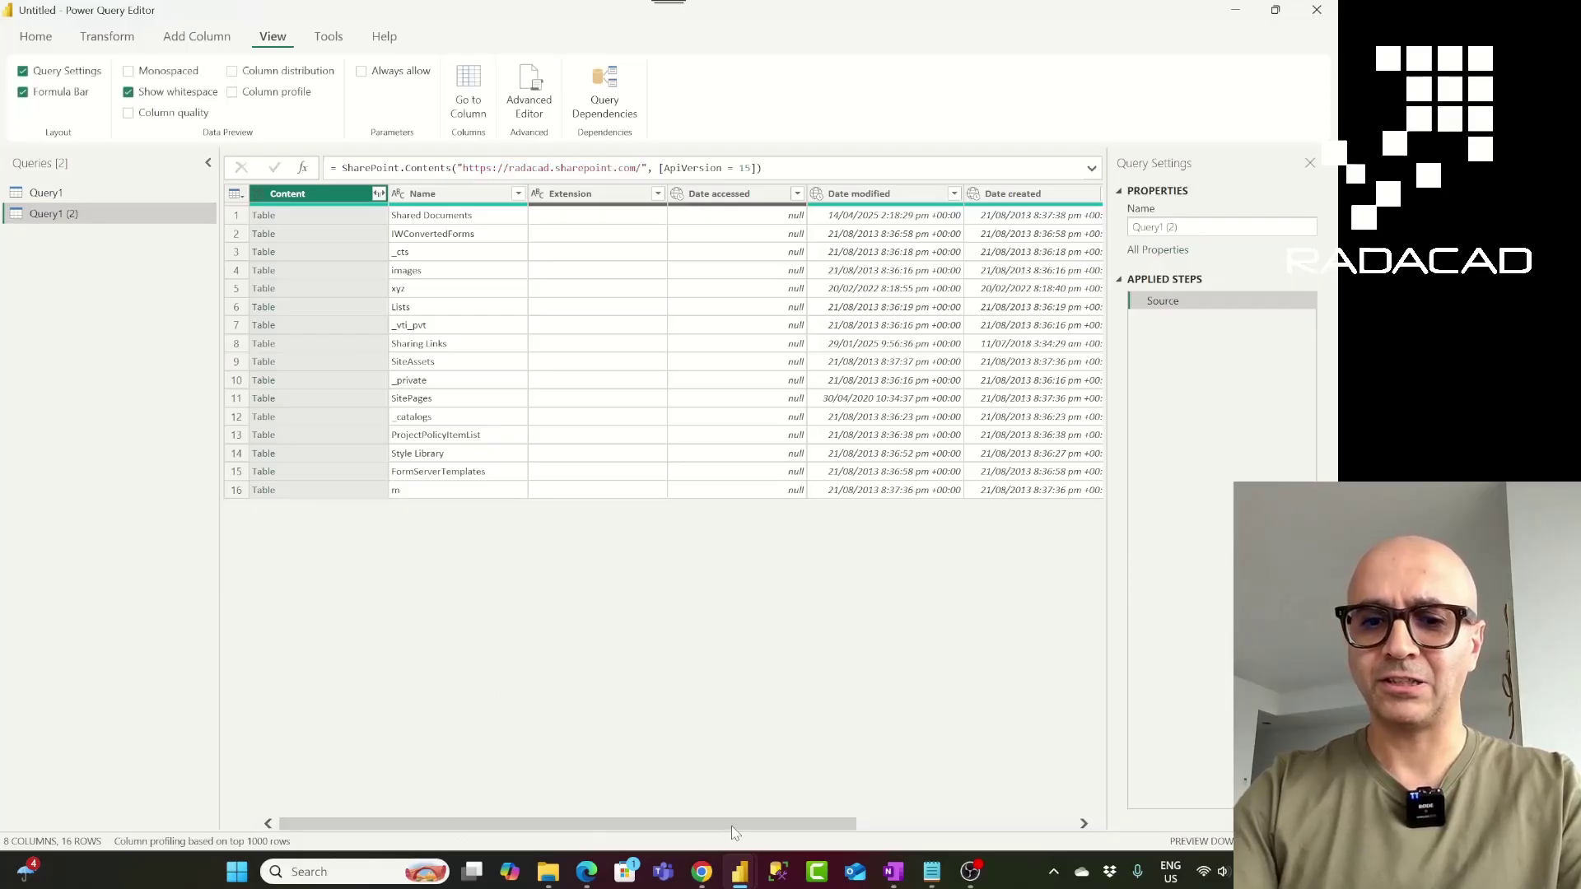
drag(721, 829, 598, 827)
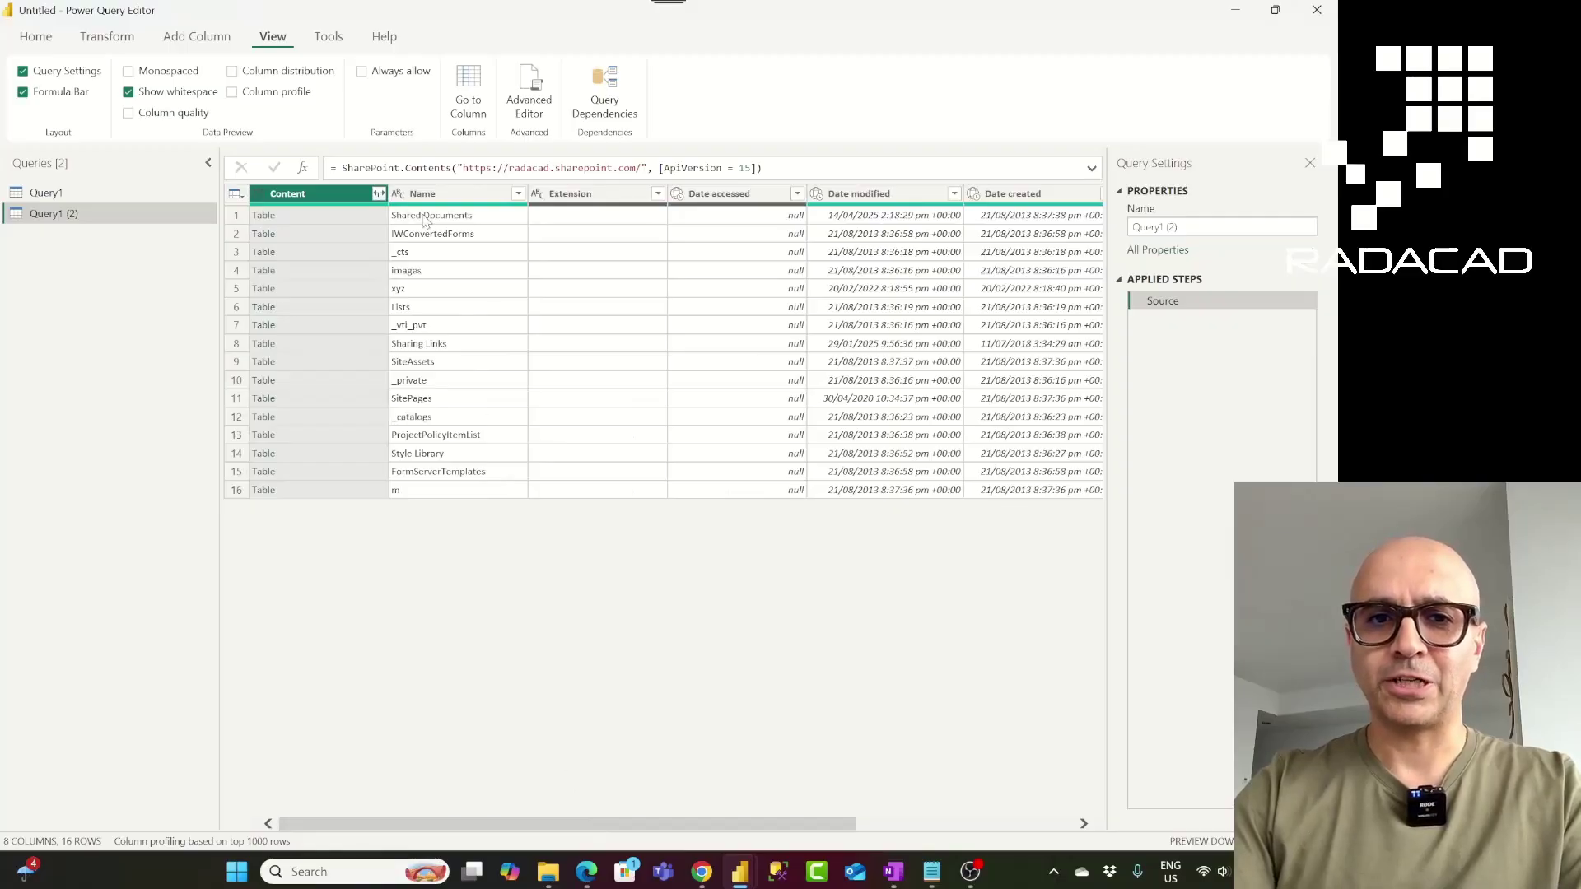
click(298, 221)
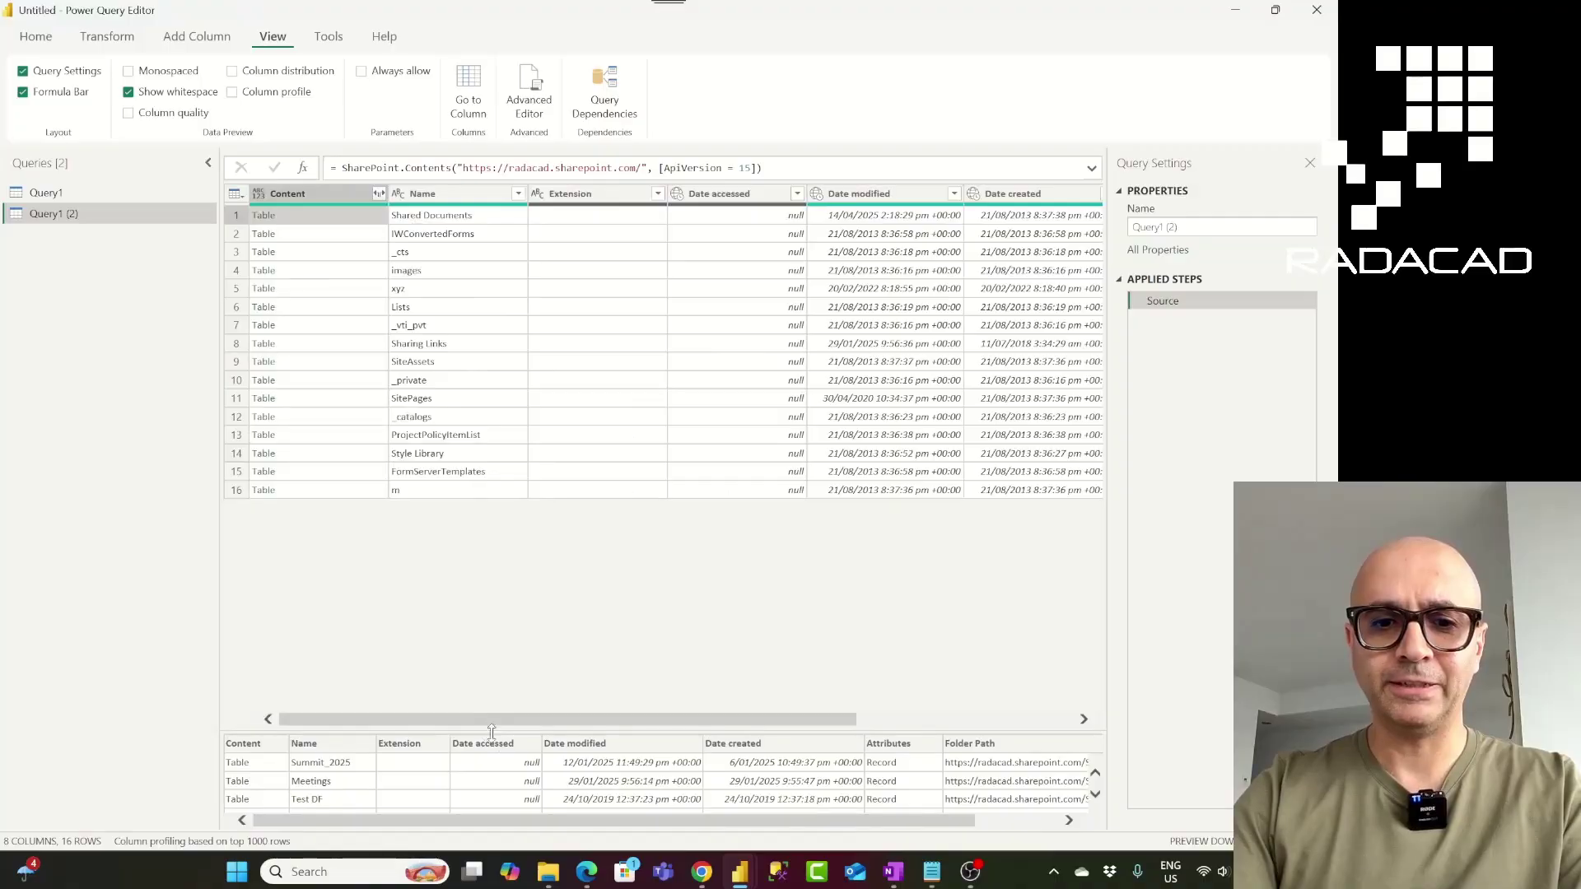
drag(485, 731, 487, 540)
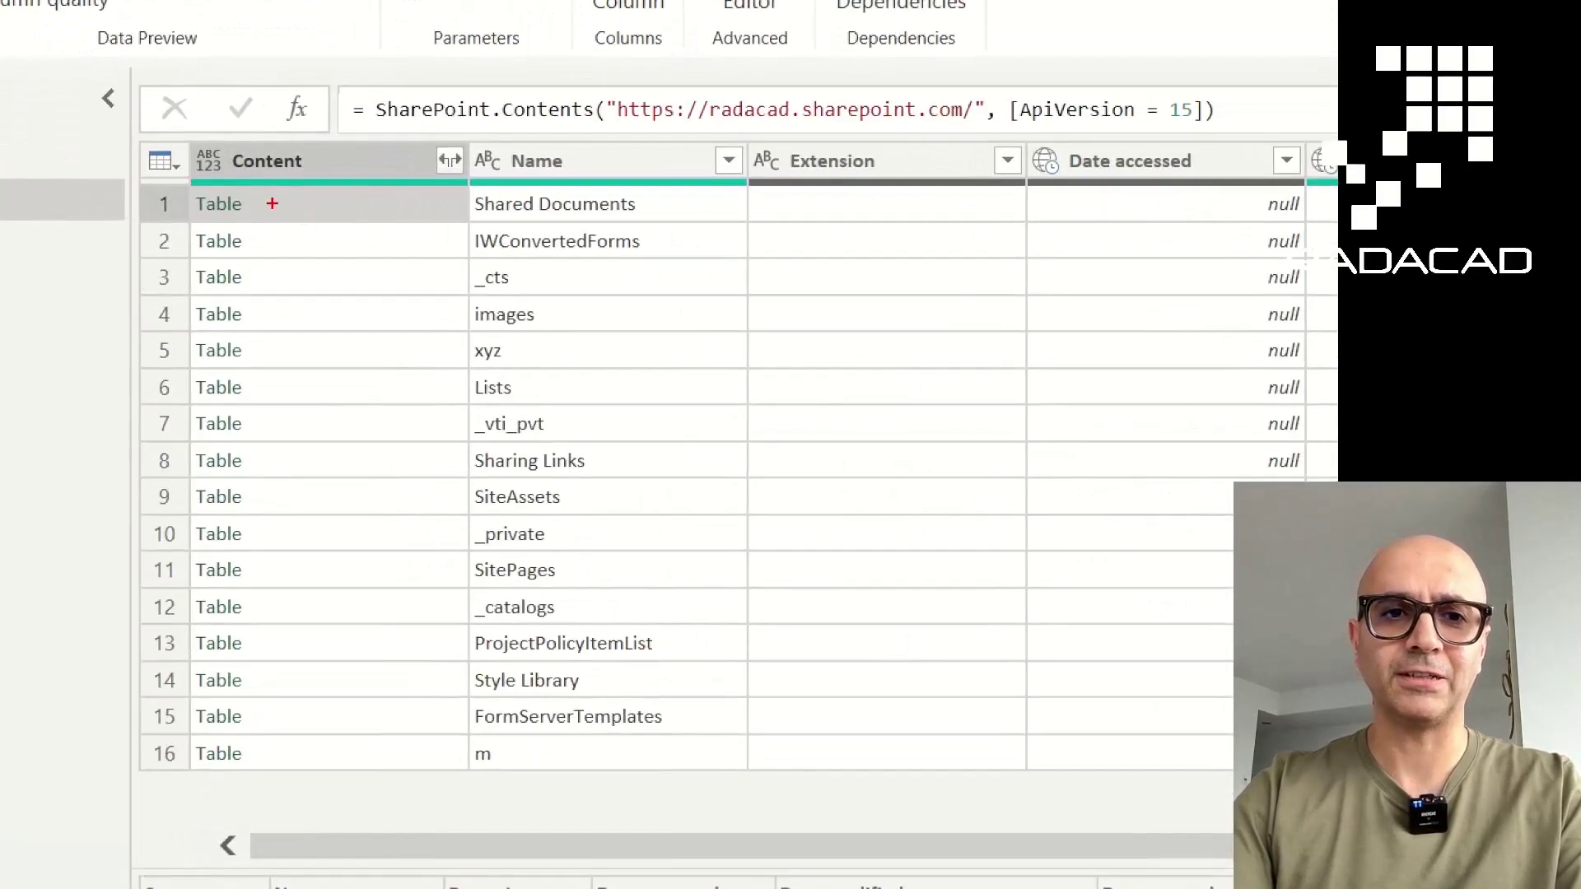
drag(271, 194, 446, 215)
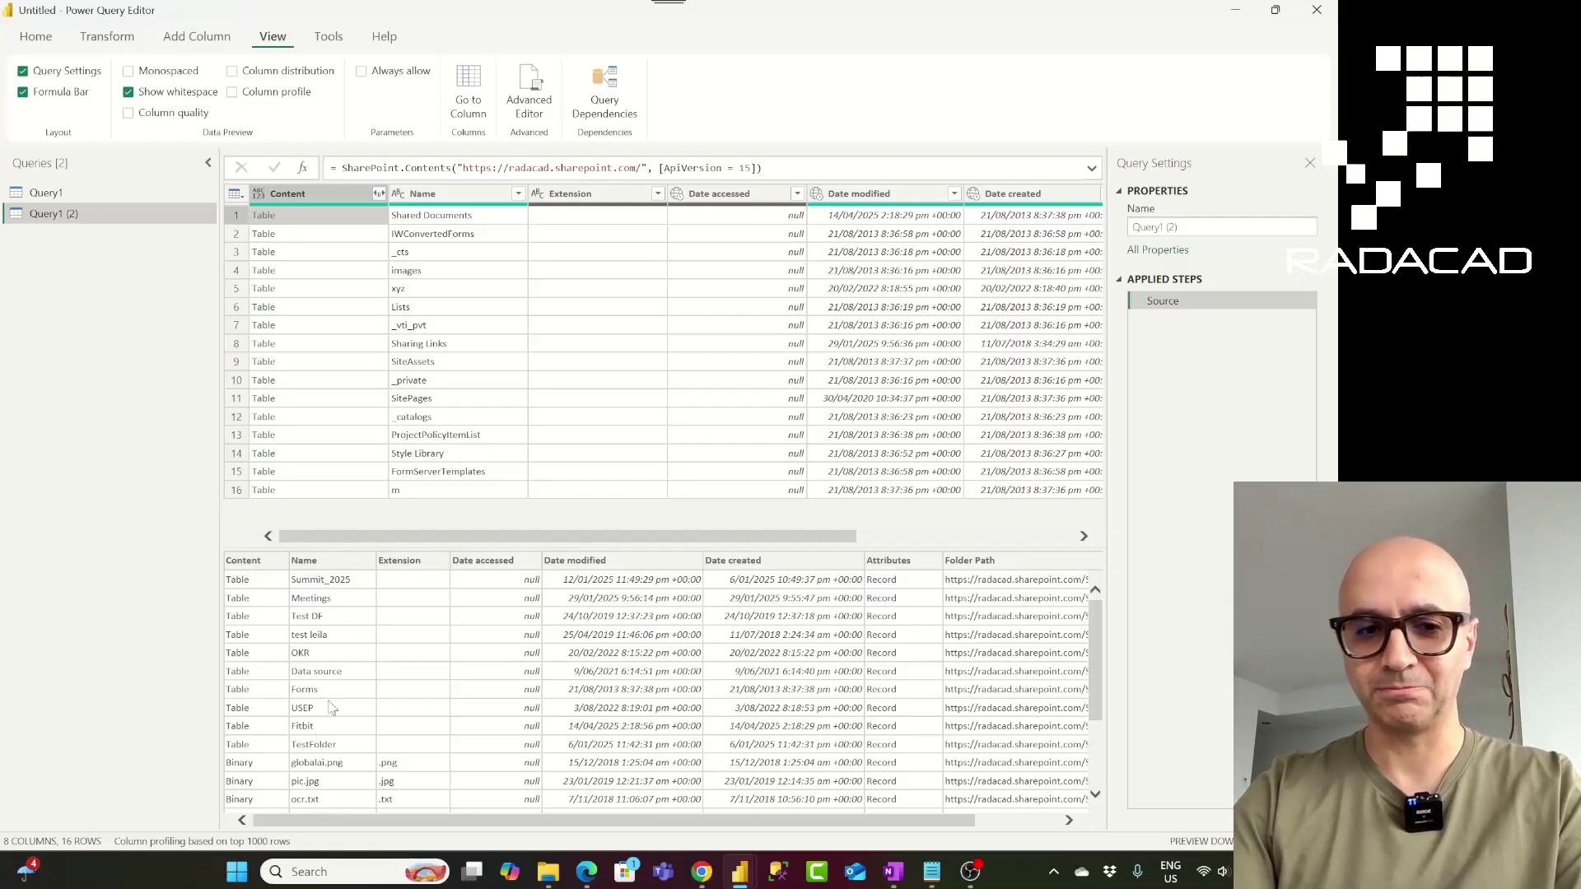
Drill Query1 (2) into Shared Documents and its Fitbit folder, checking the folder list against the SharePoint site in Edge.
click(264, 217)
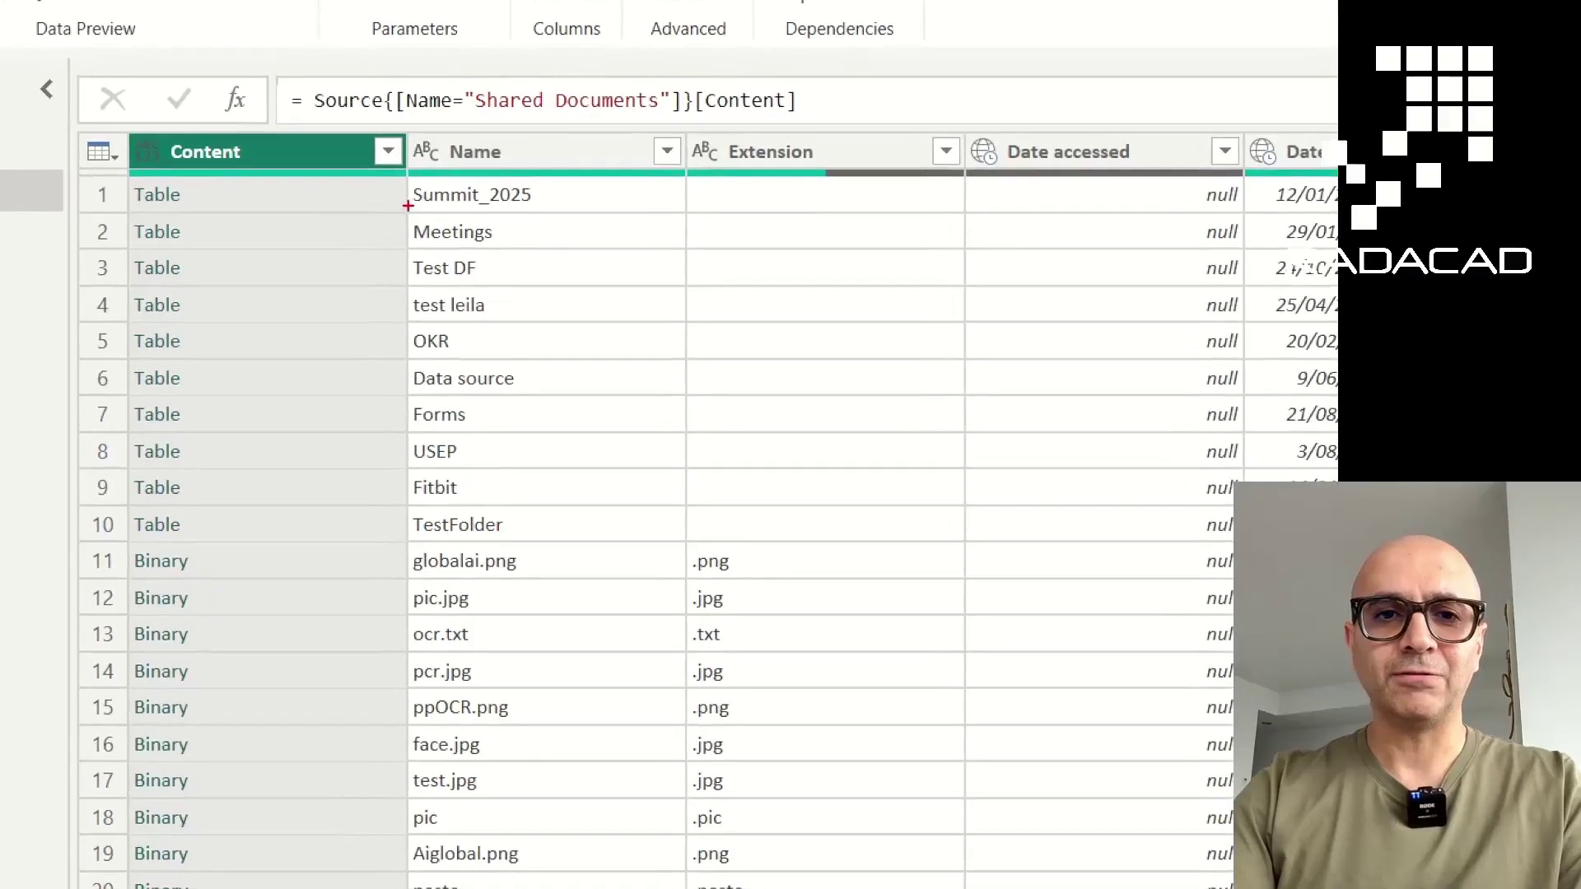
mouse_move(391, 177)
mouse_down()
mouse_move(656, 448)
mouse_move(676, 546)
mouse_up()
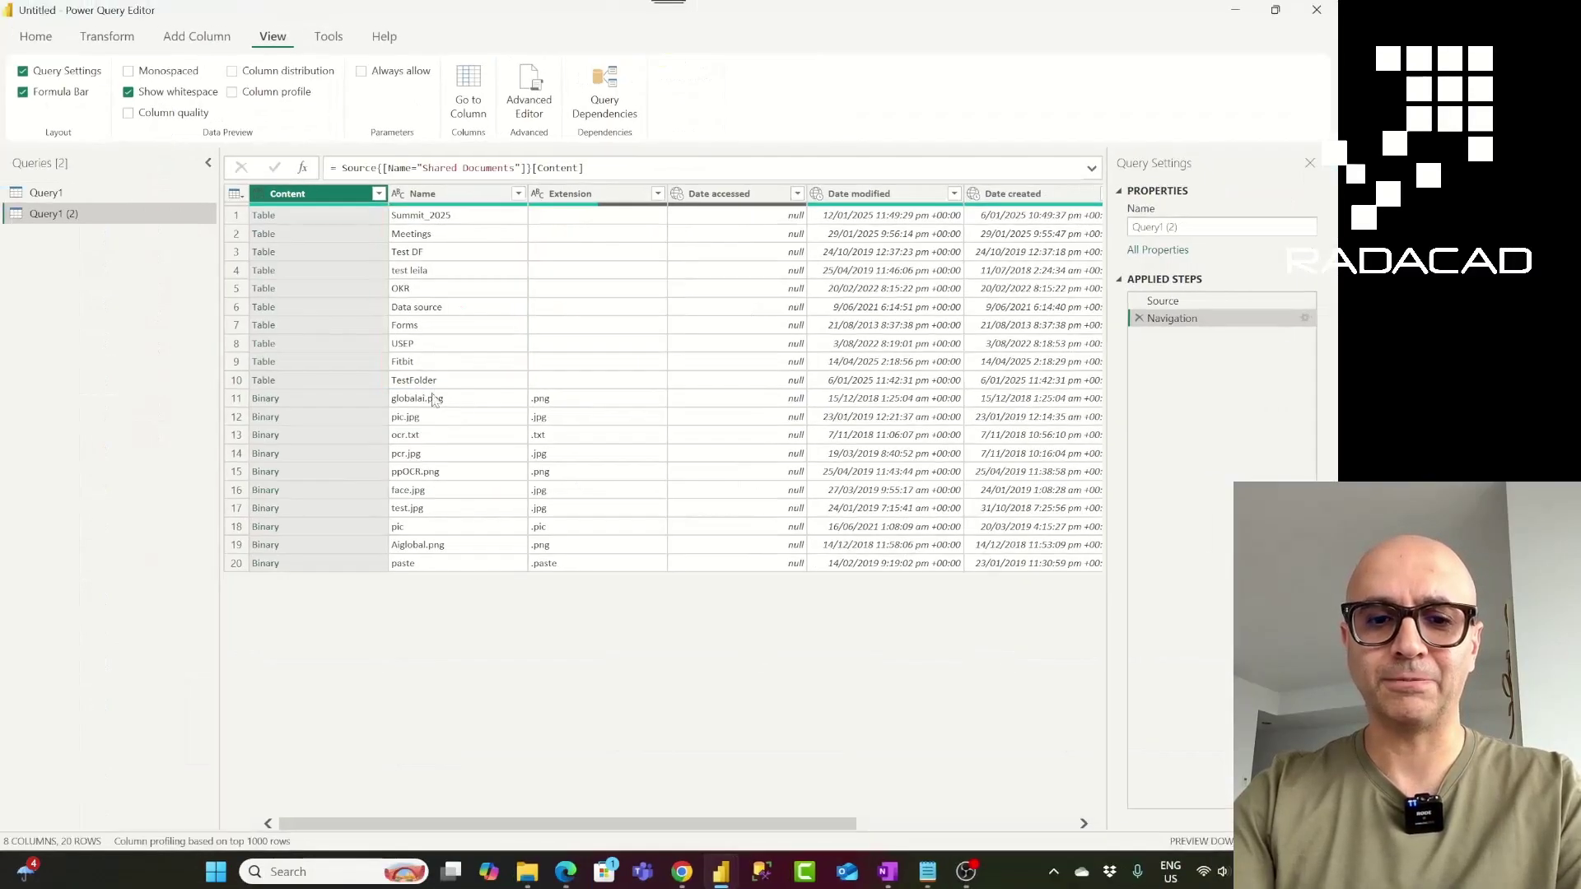
click(583, 878)
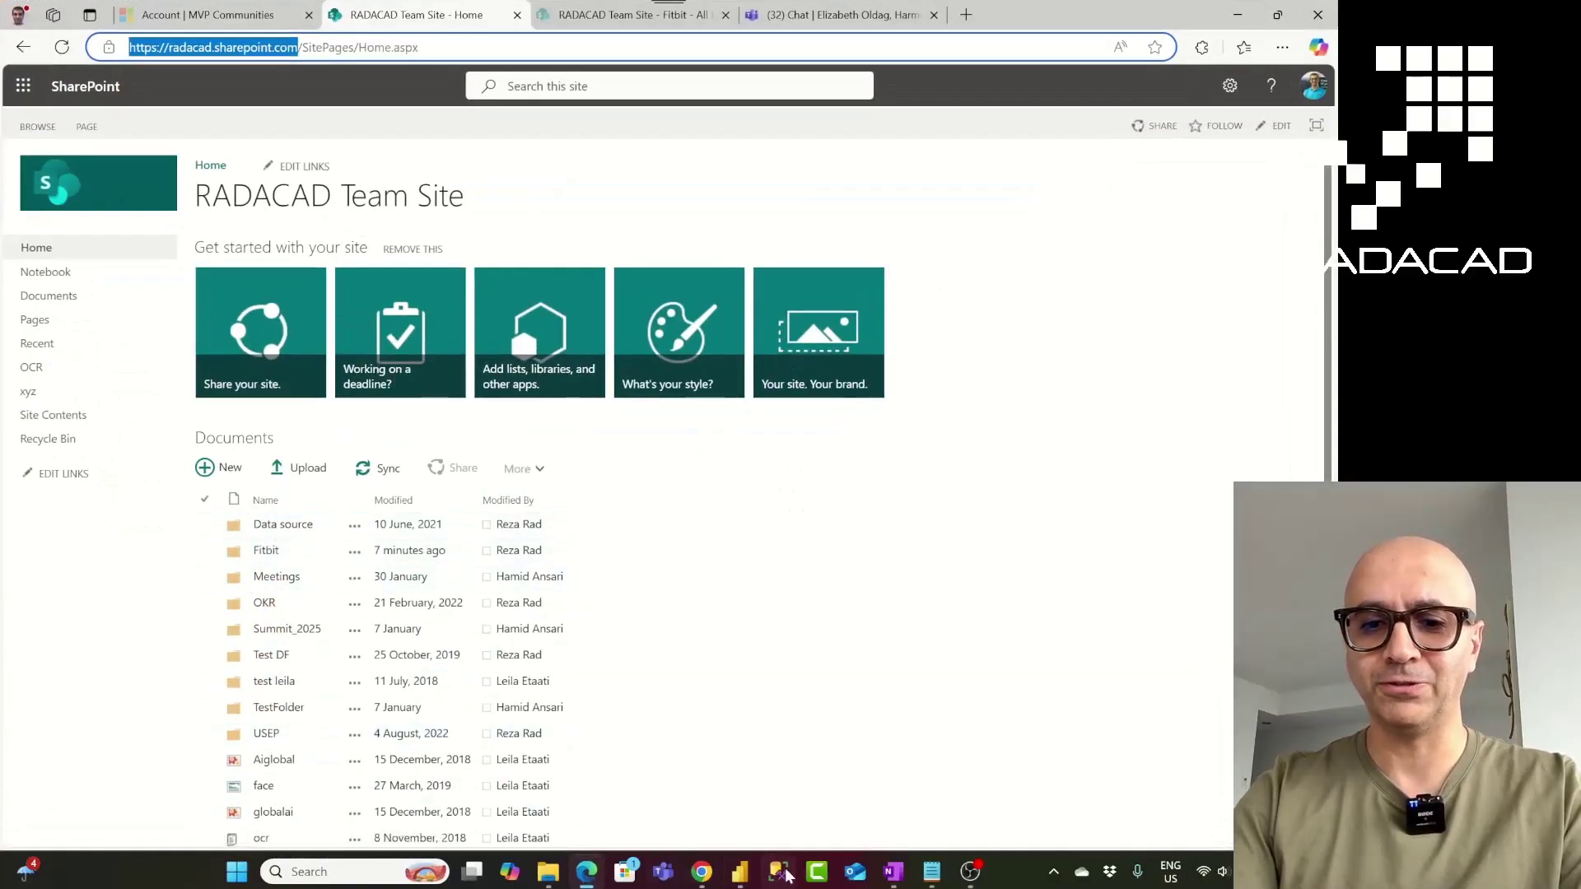
click(737, 878)
click(826, 803)
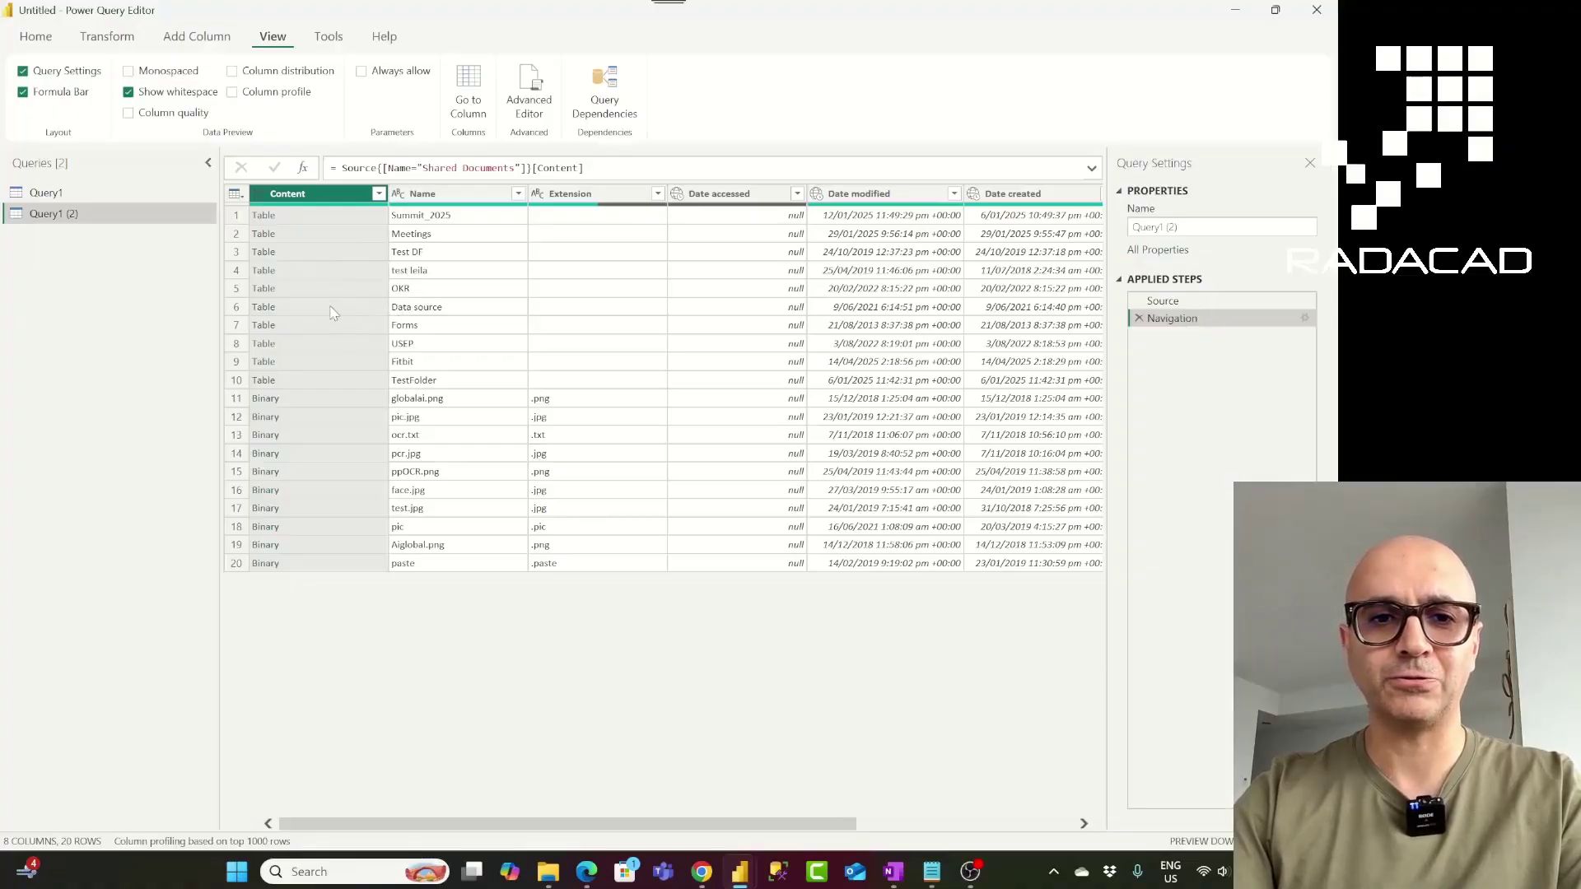
click(264, 362)
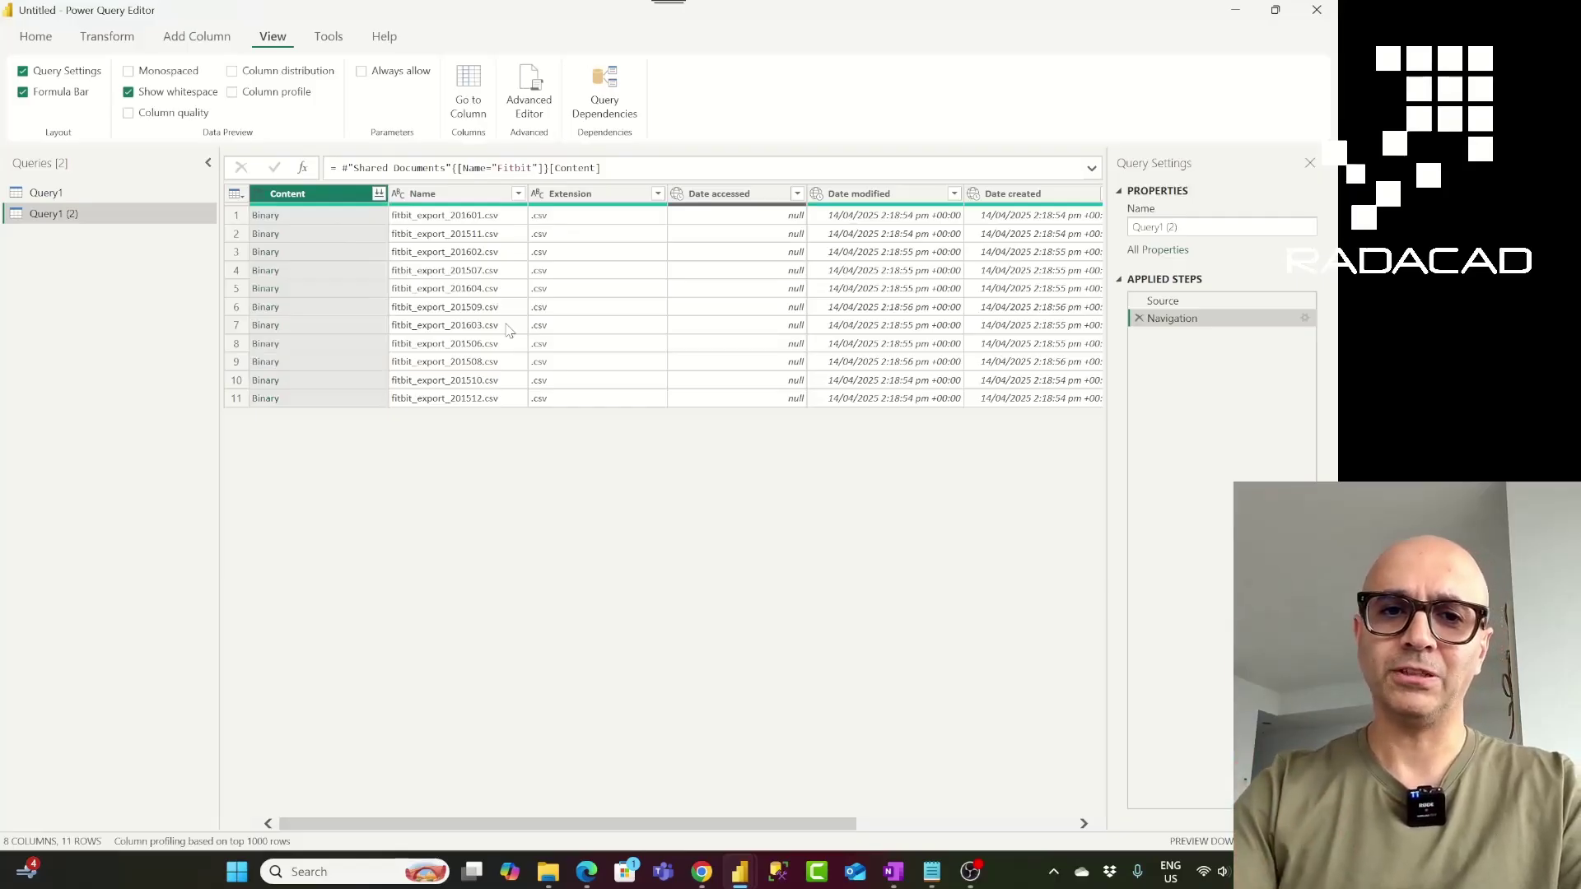
Filter Query1's Folder Path column to the Fitbit folder by searching its values for "fitbit".
click(48, 195)
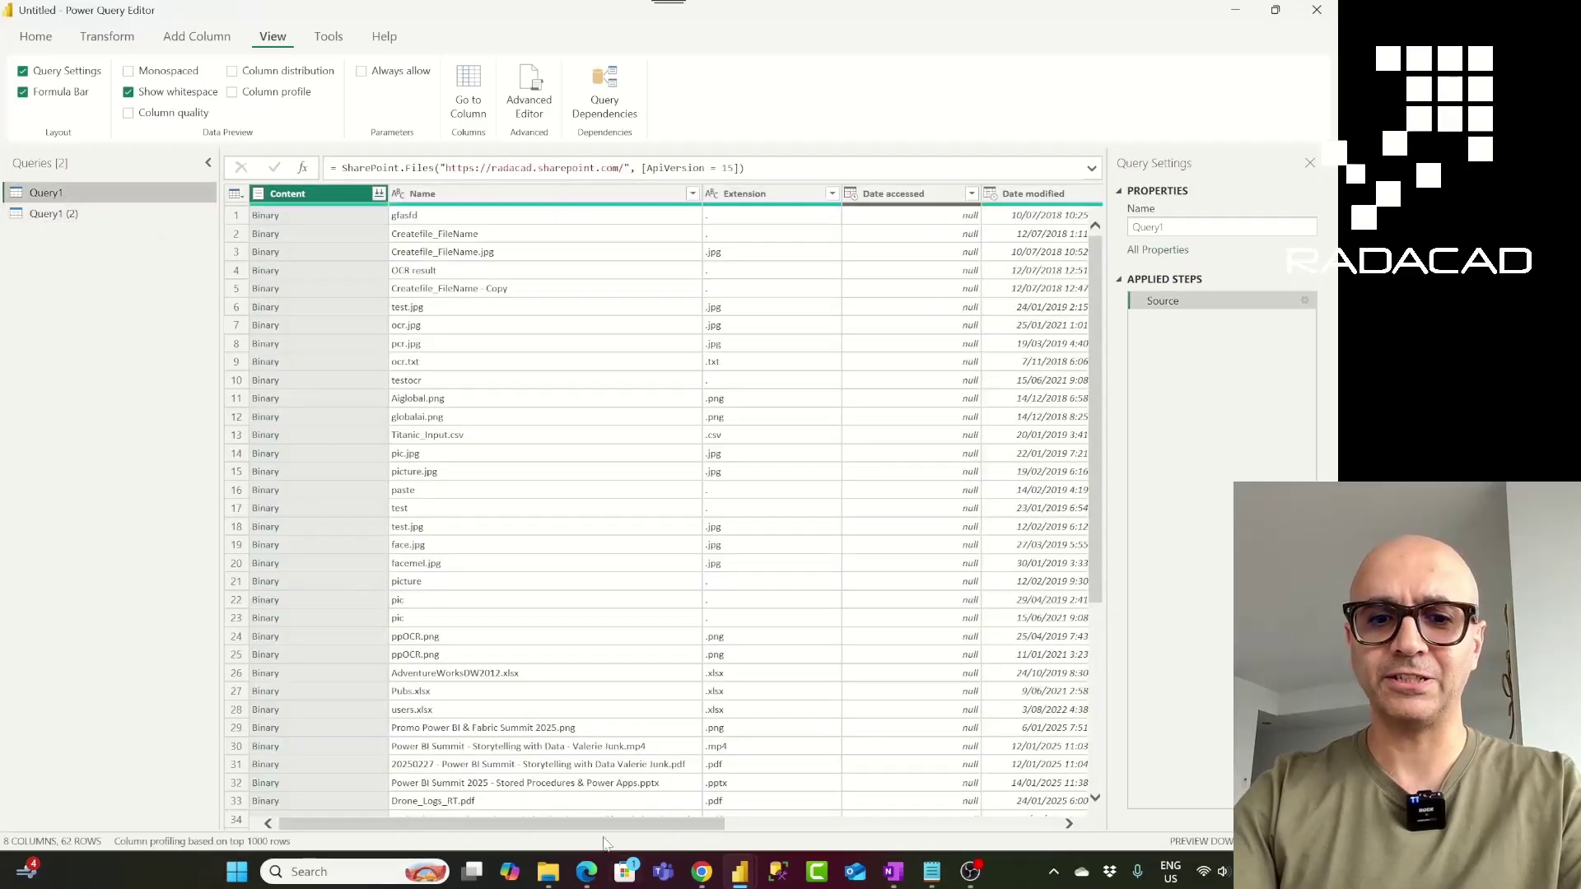
drag(565, 820, 1009, 846)
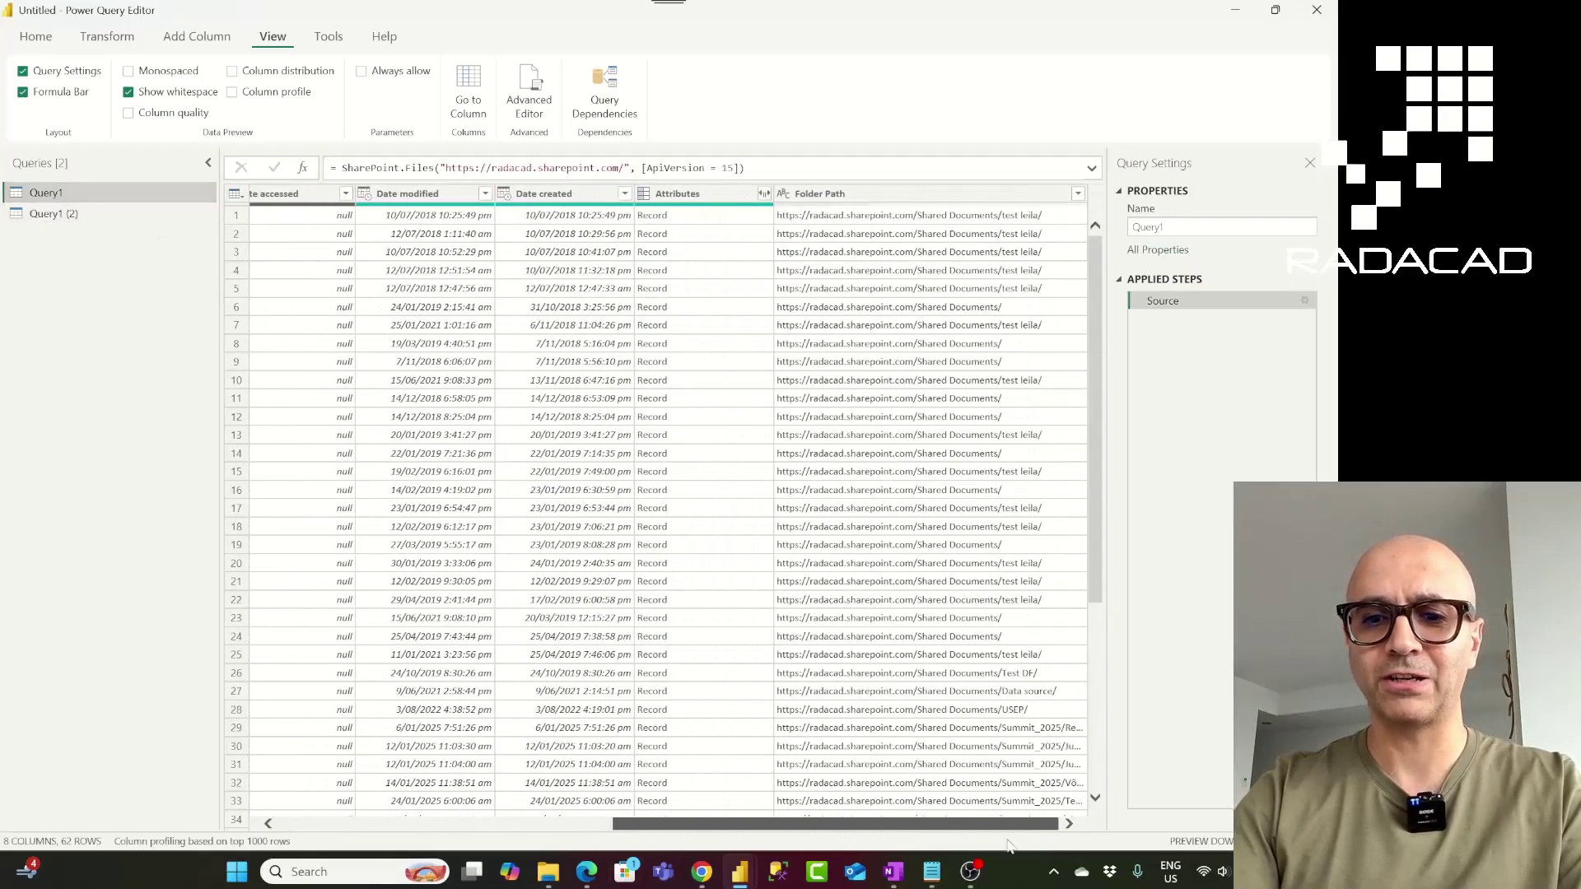
click(1077, 193)
click(940, 354)
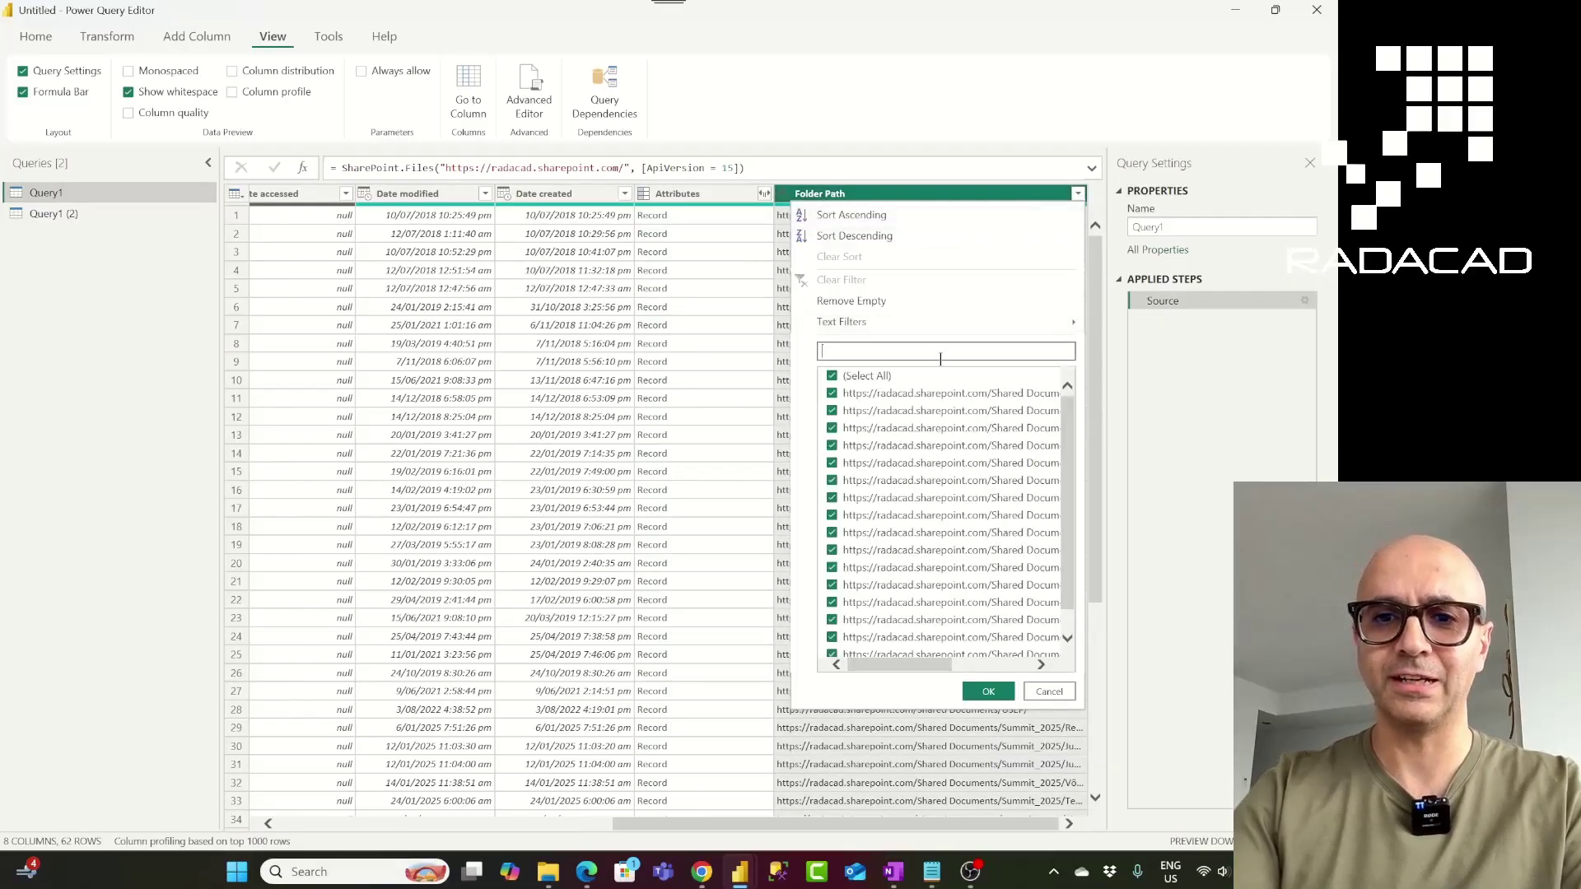
text(fi)
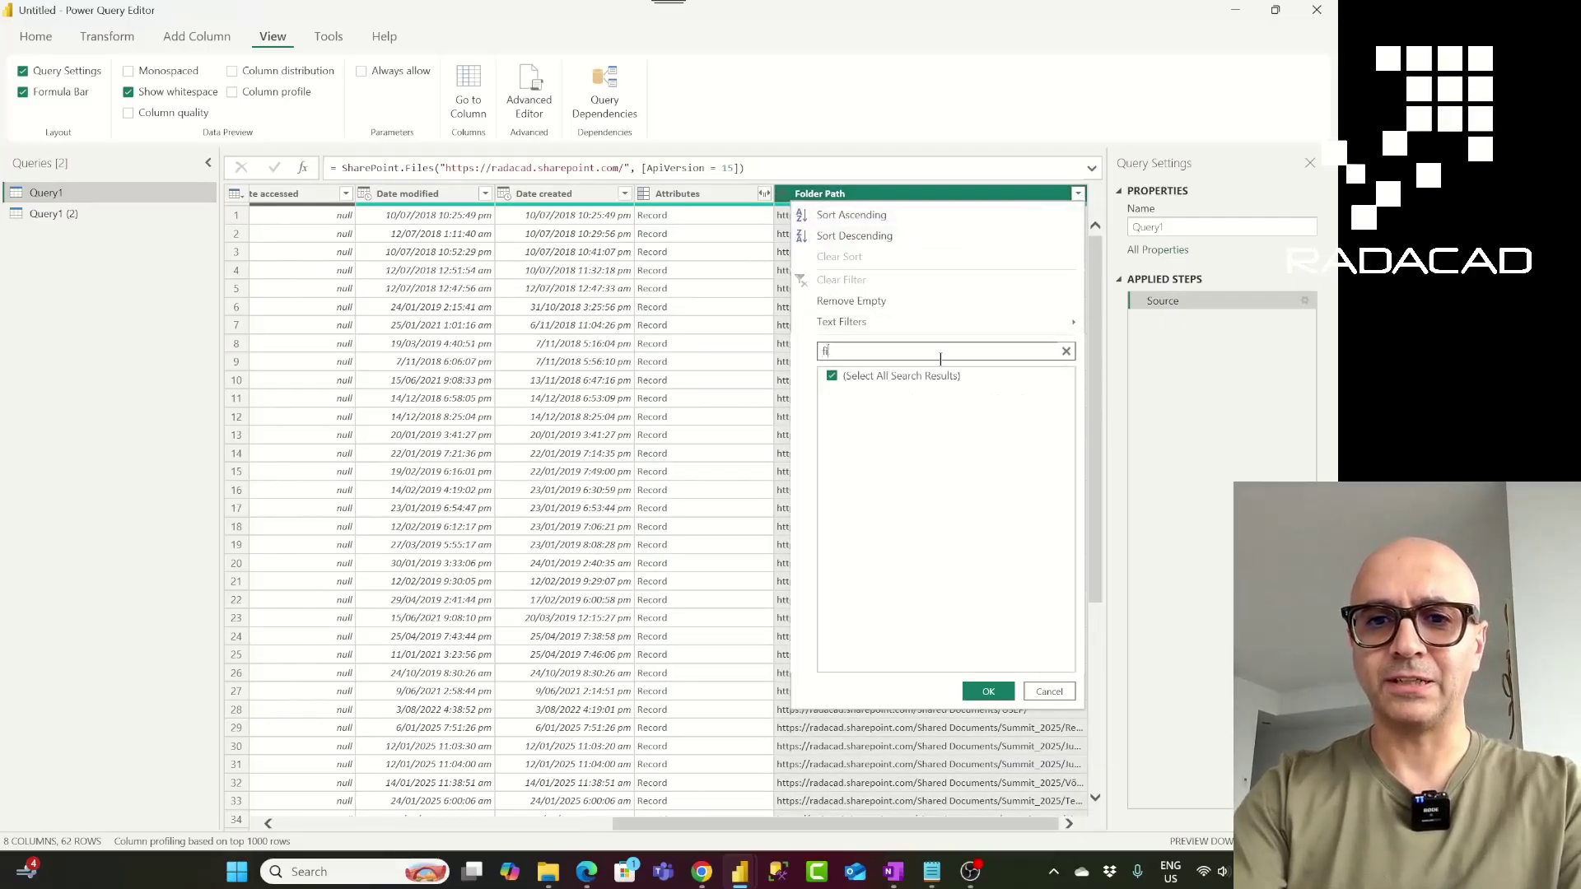
text(lttbit)
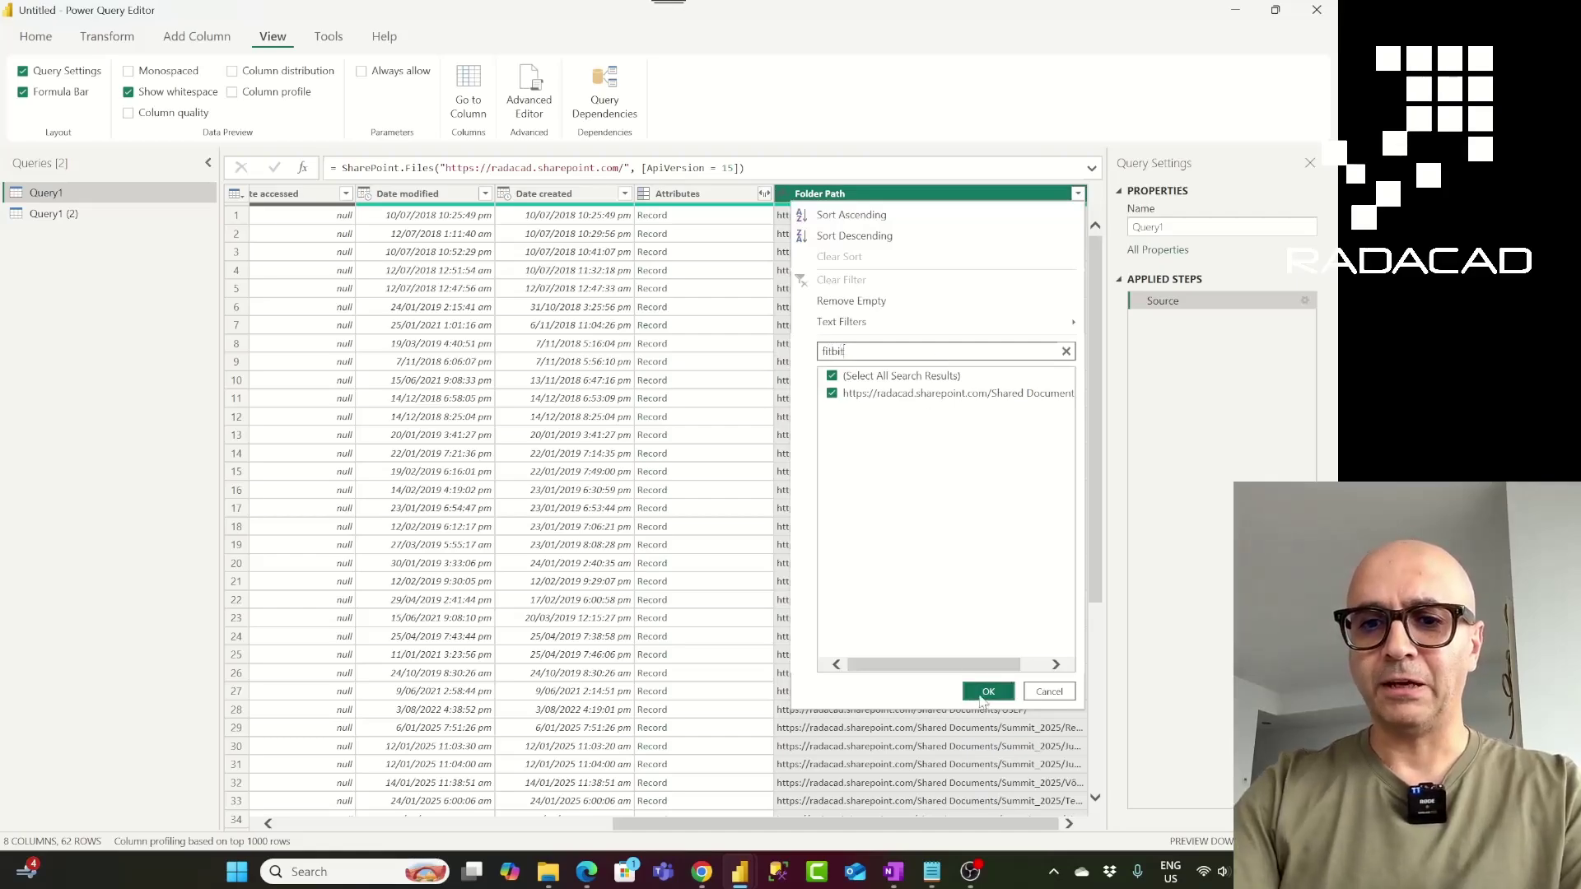
click(988, 692)
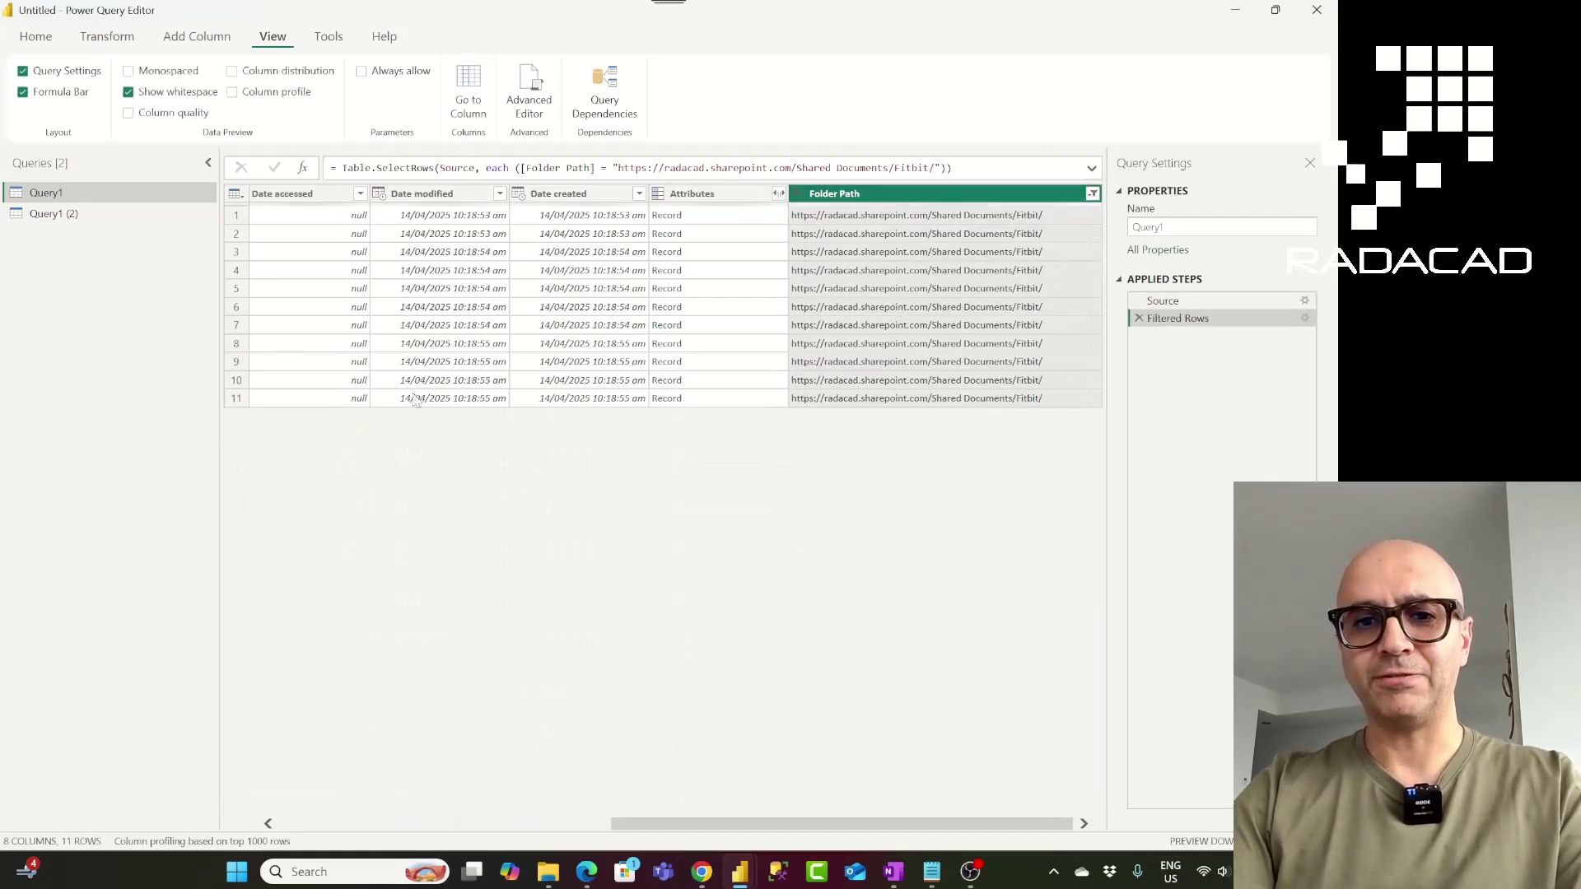
Compare the file lists of Query1 and Query1 (2), including the Source step of Query1 (2).
click(53, 213)
click(53, 196)
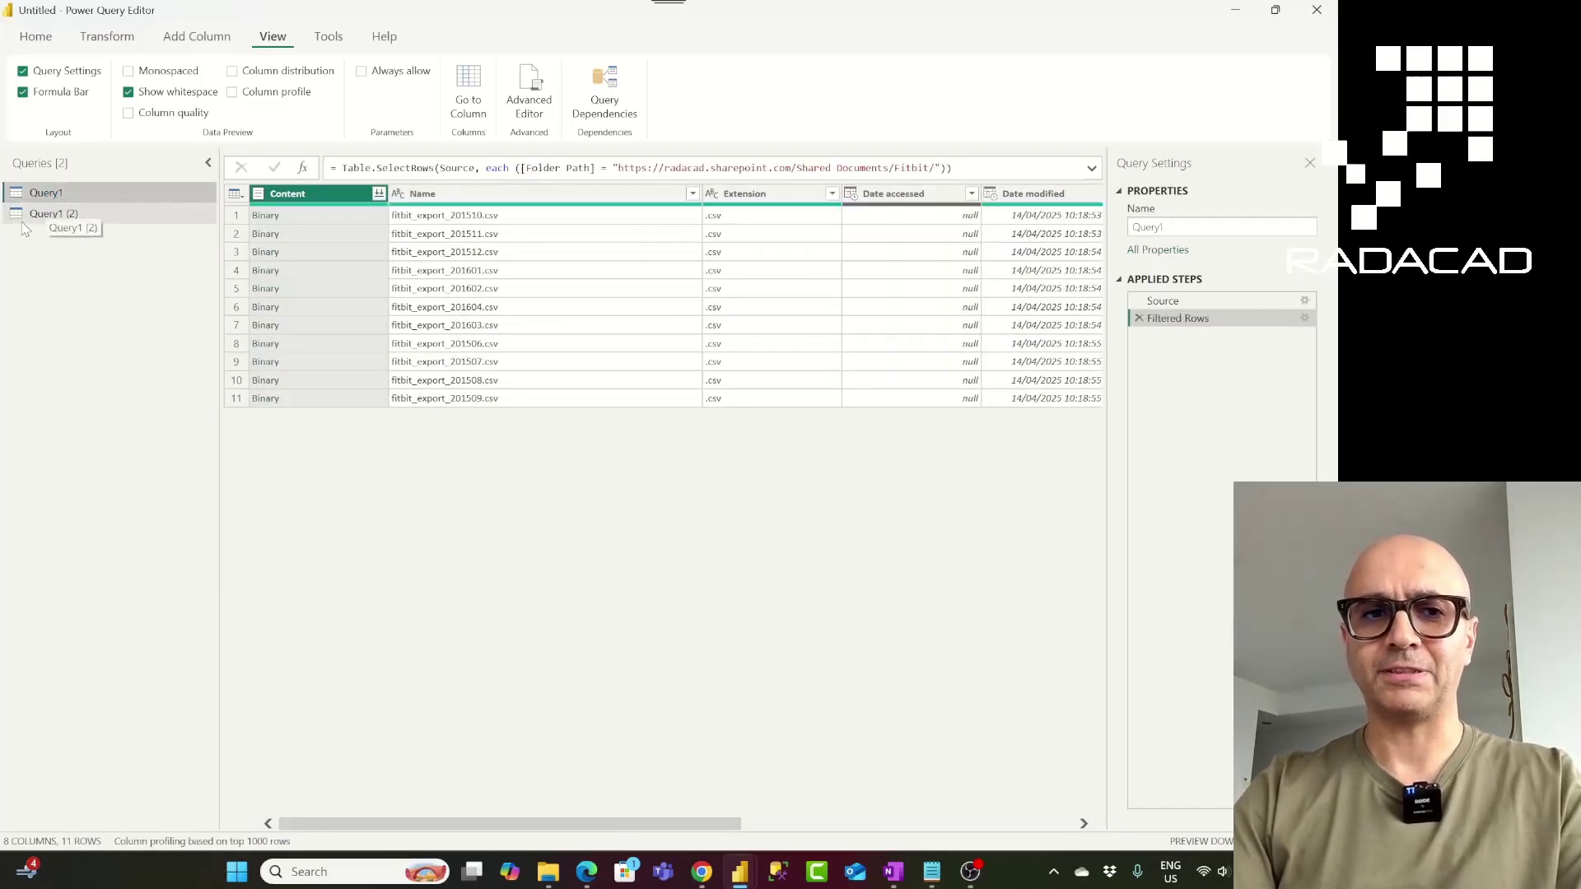
click(46, 215)
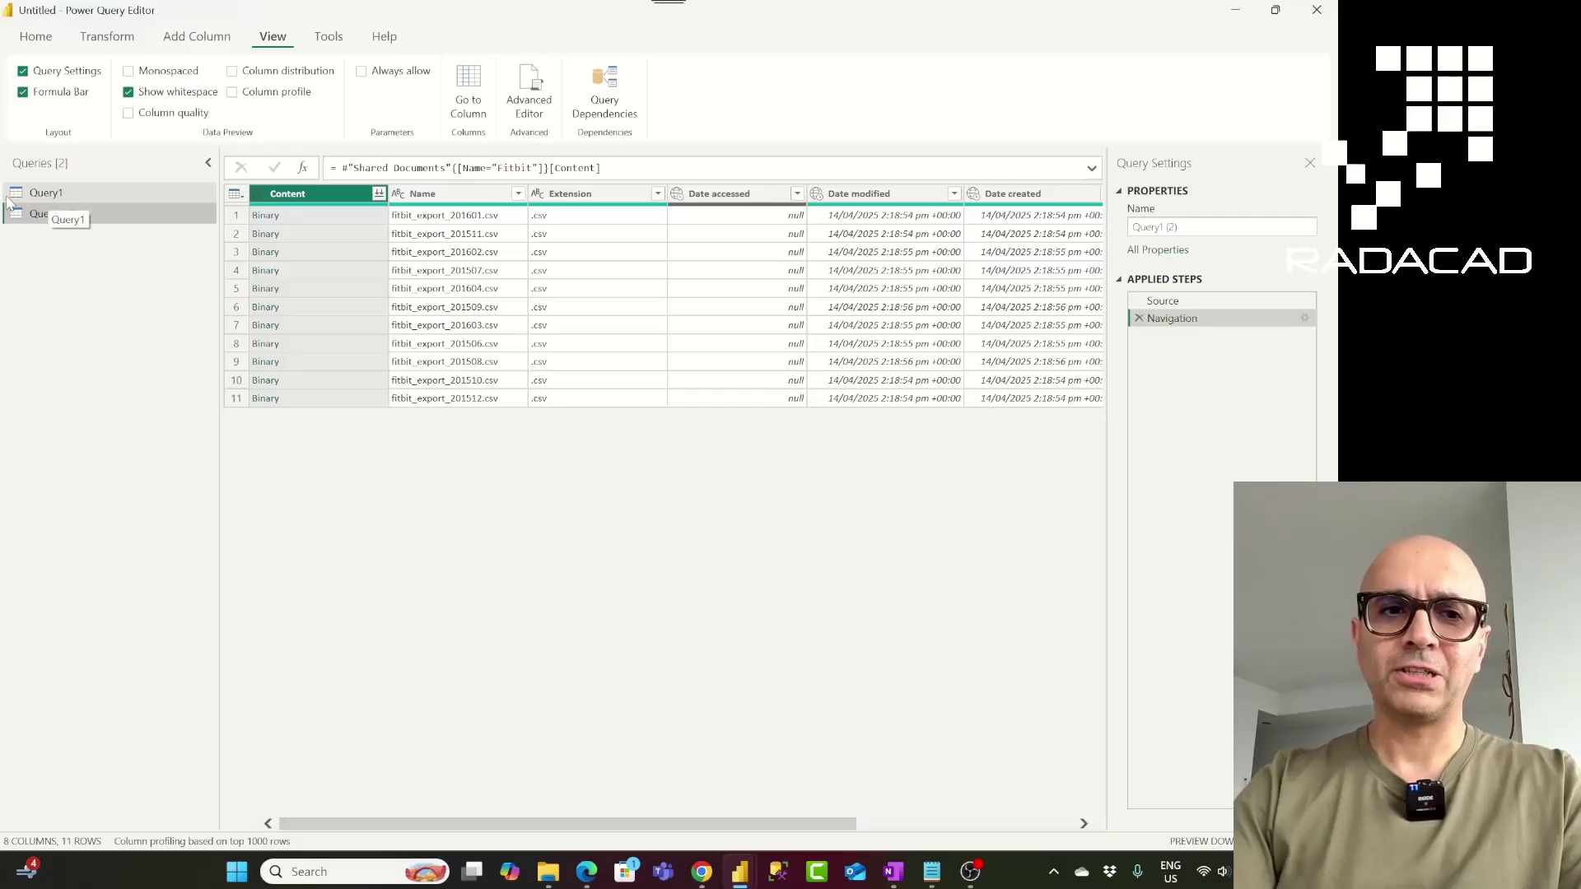
click(62, 195)
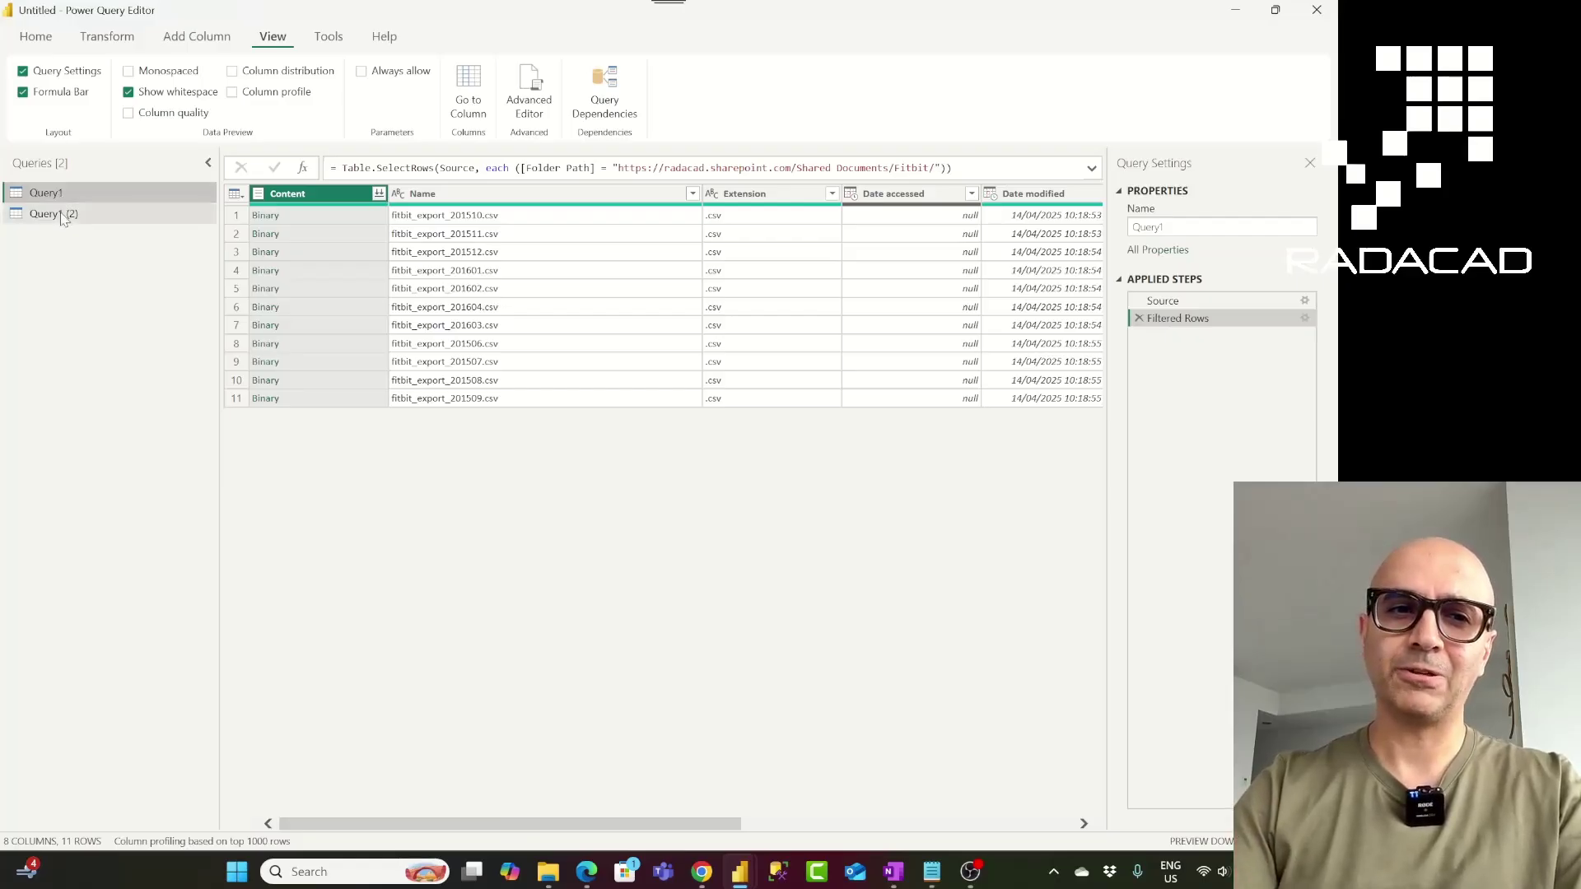
click(54, 214)
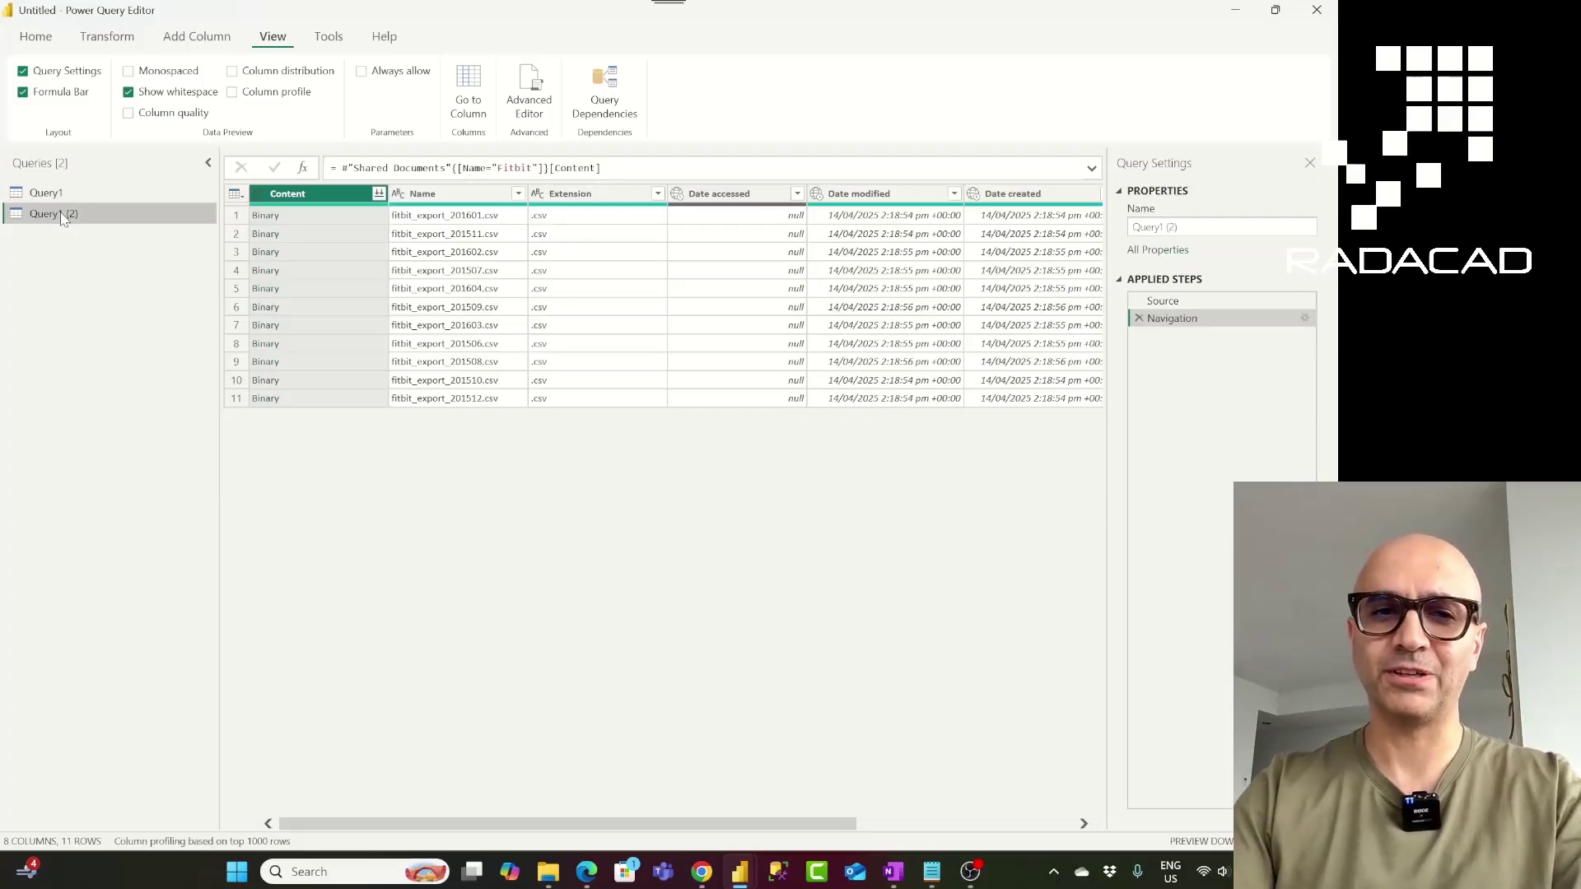
click(1215, 305)
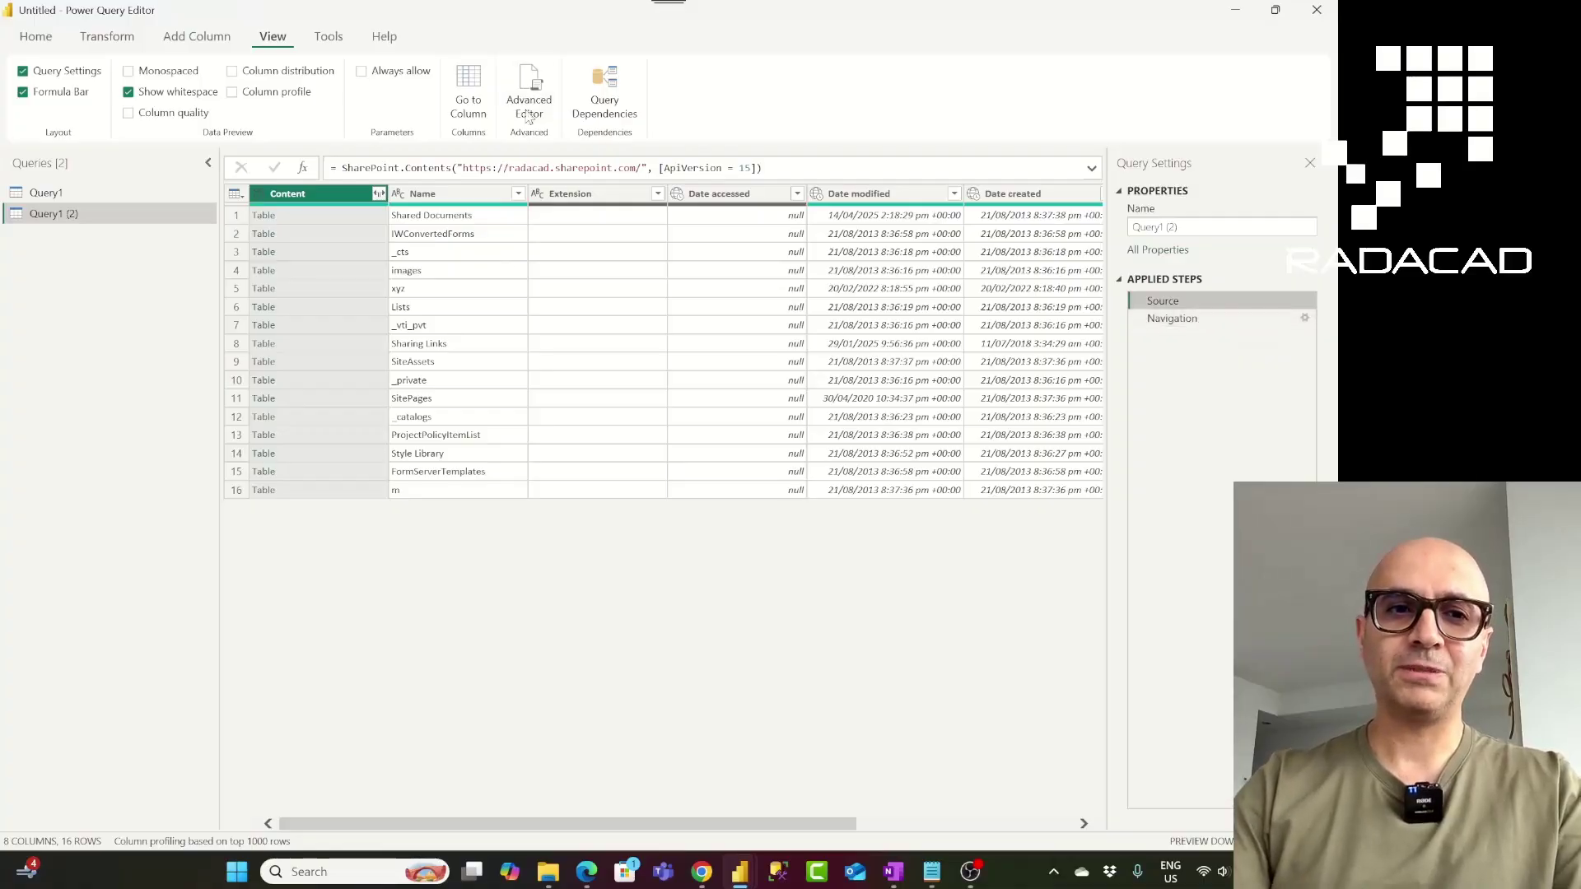
Replace Query1's folder filter with an Extension filter that keeps only .csv files, and check the resulting folder paths.
click(123, 192)
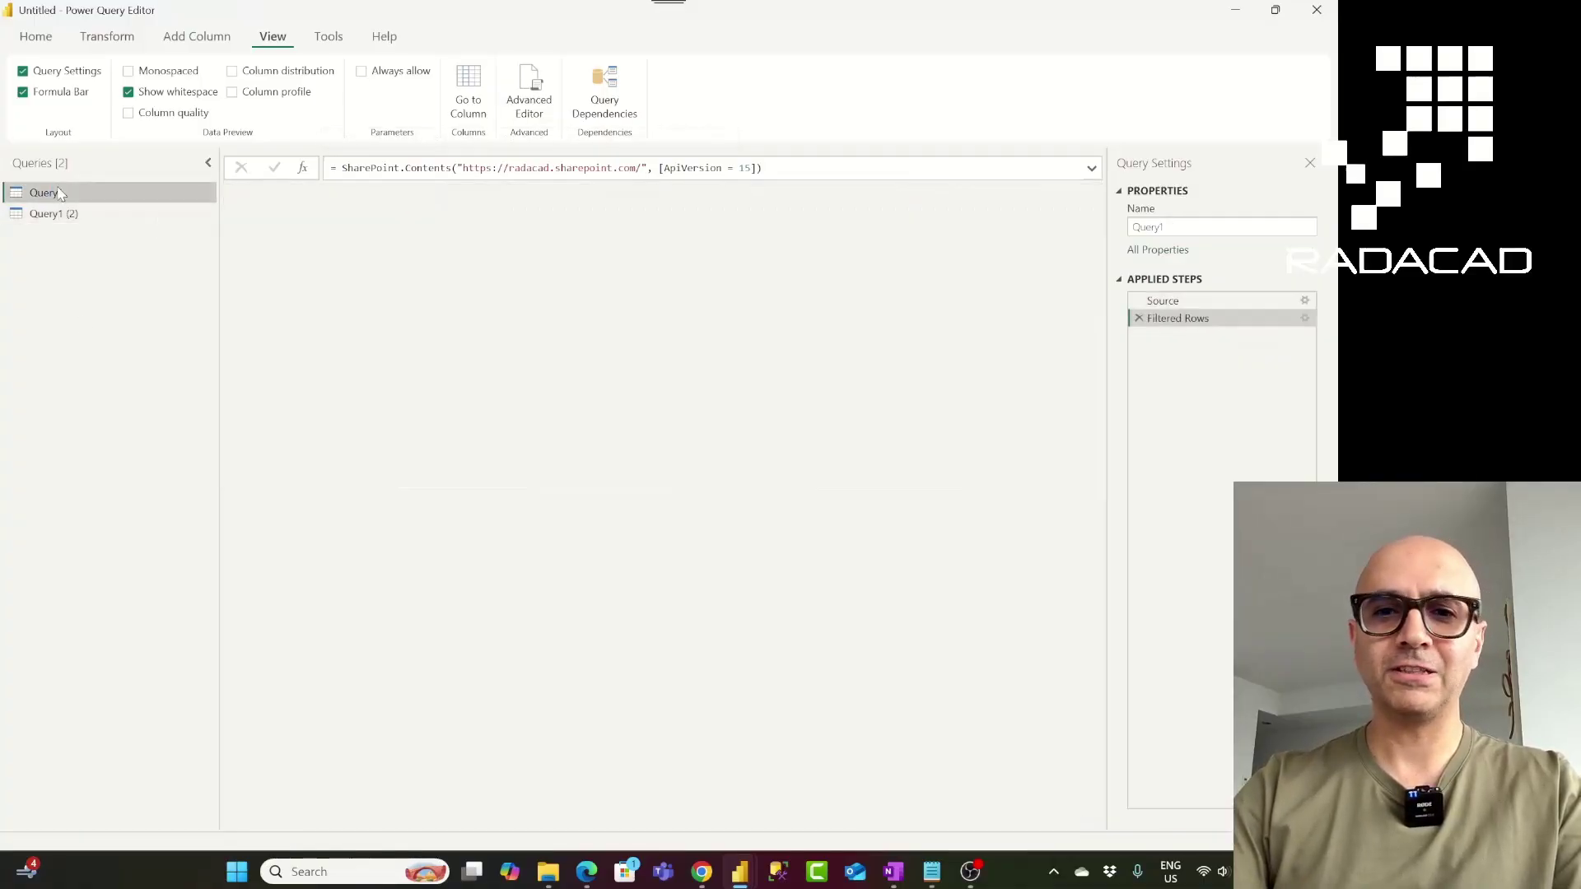
click(1136, 320)
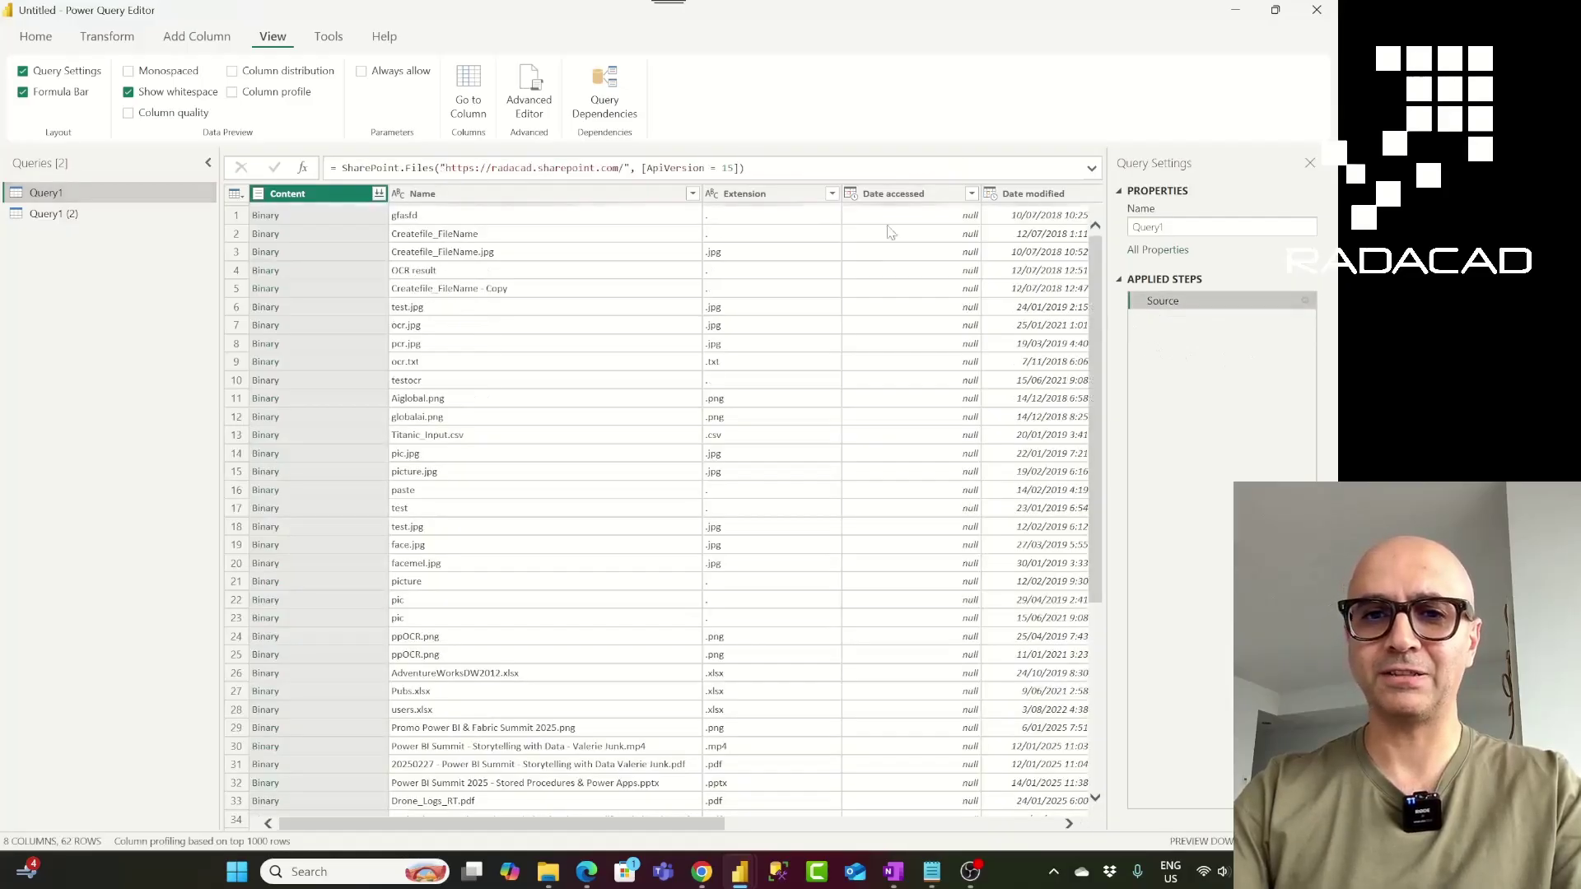
click(832, 194)
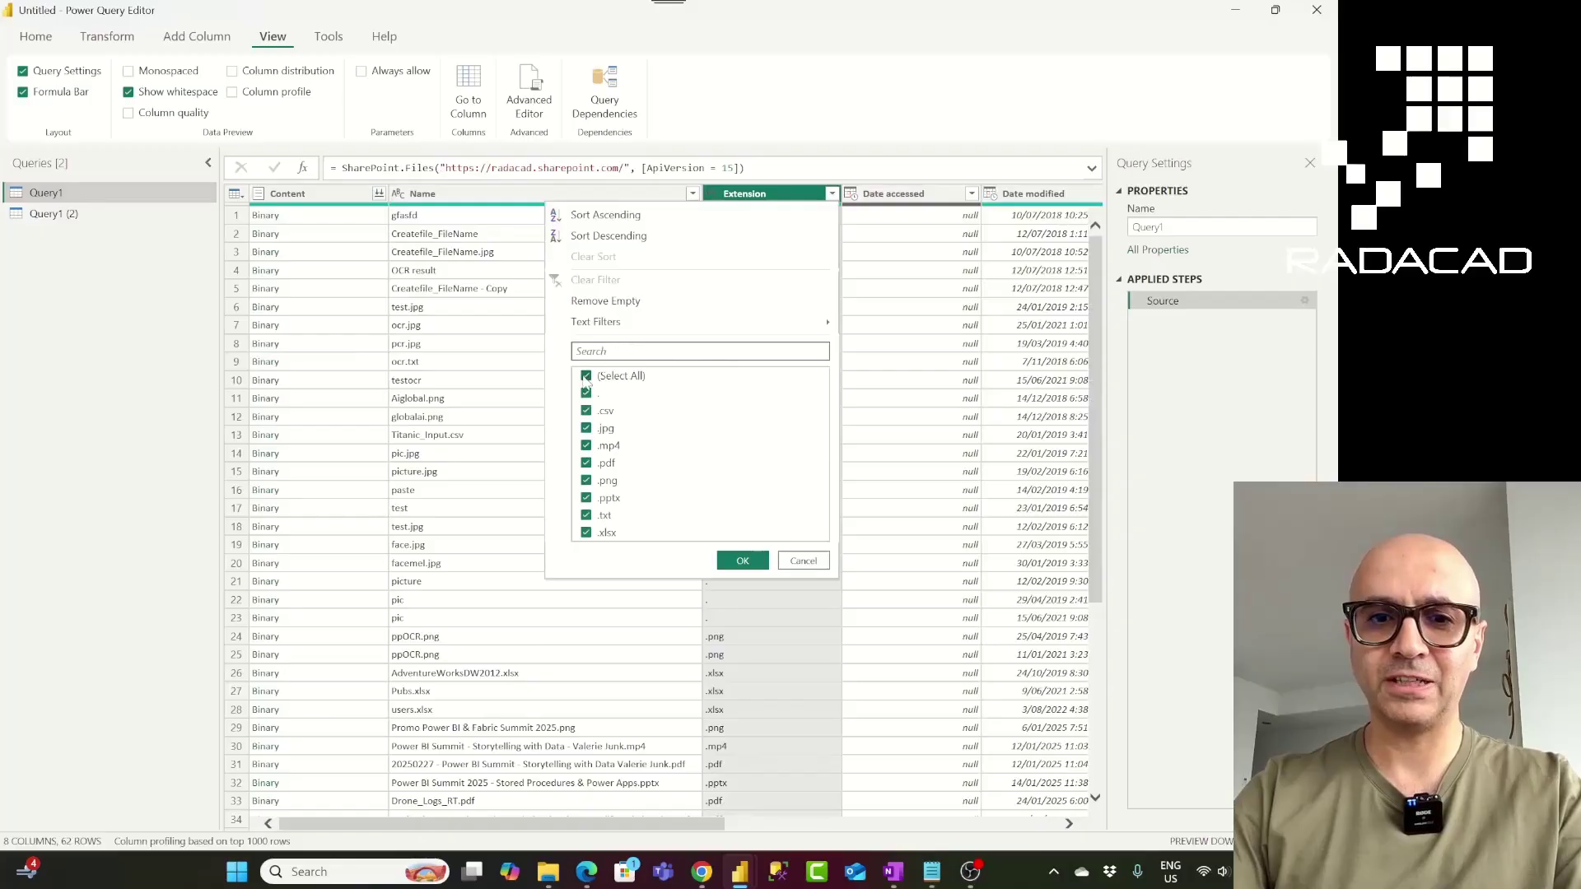
click(586, 377)
click(586, 412)
click(742, 560)
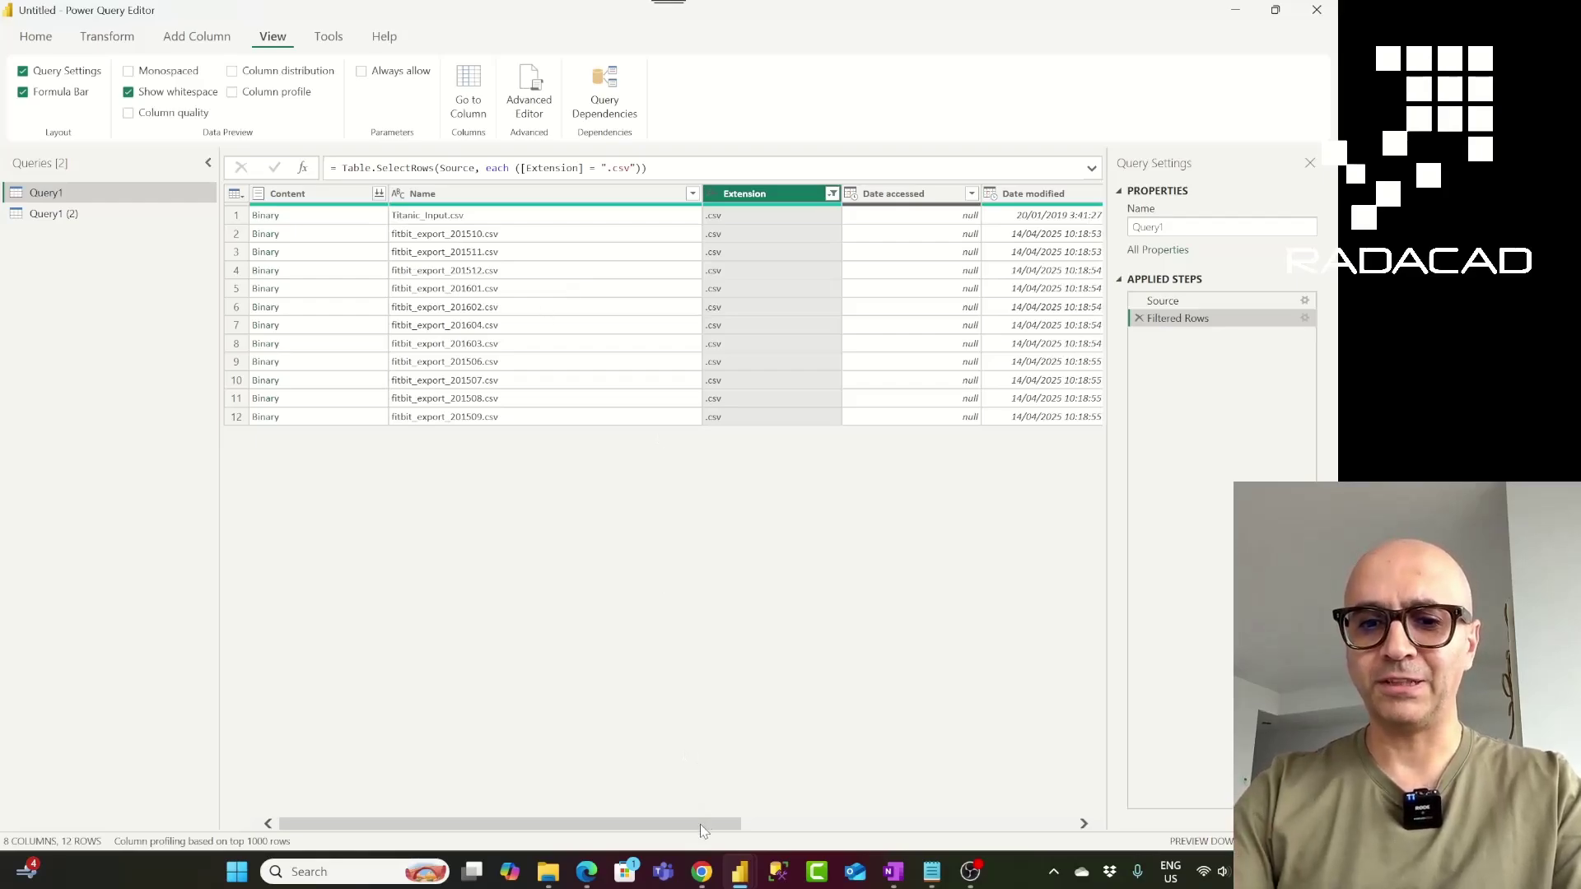
drag(704, 823, 1066, 836)
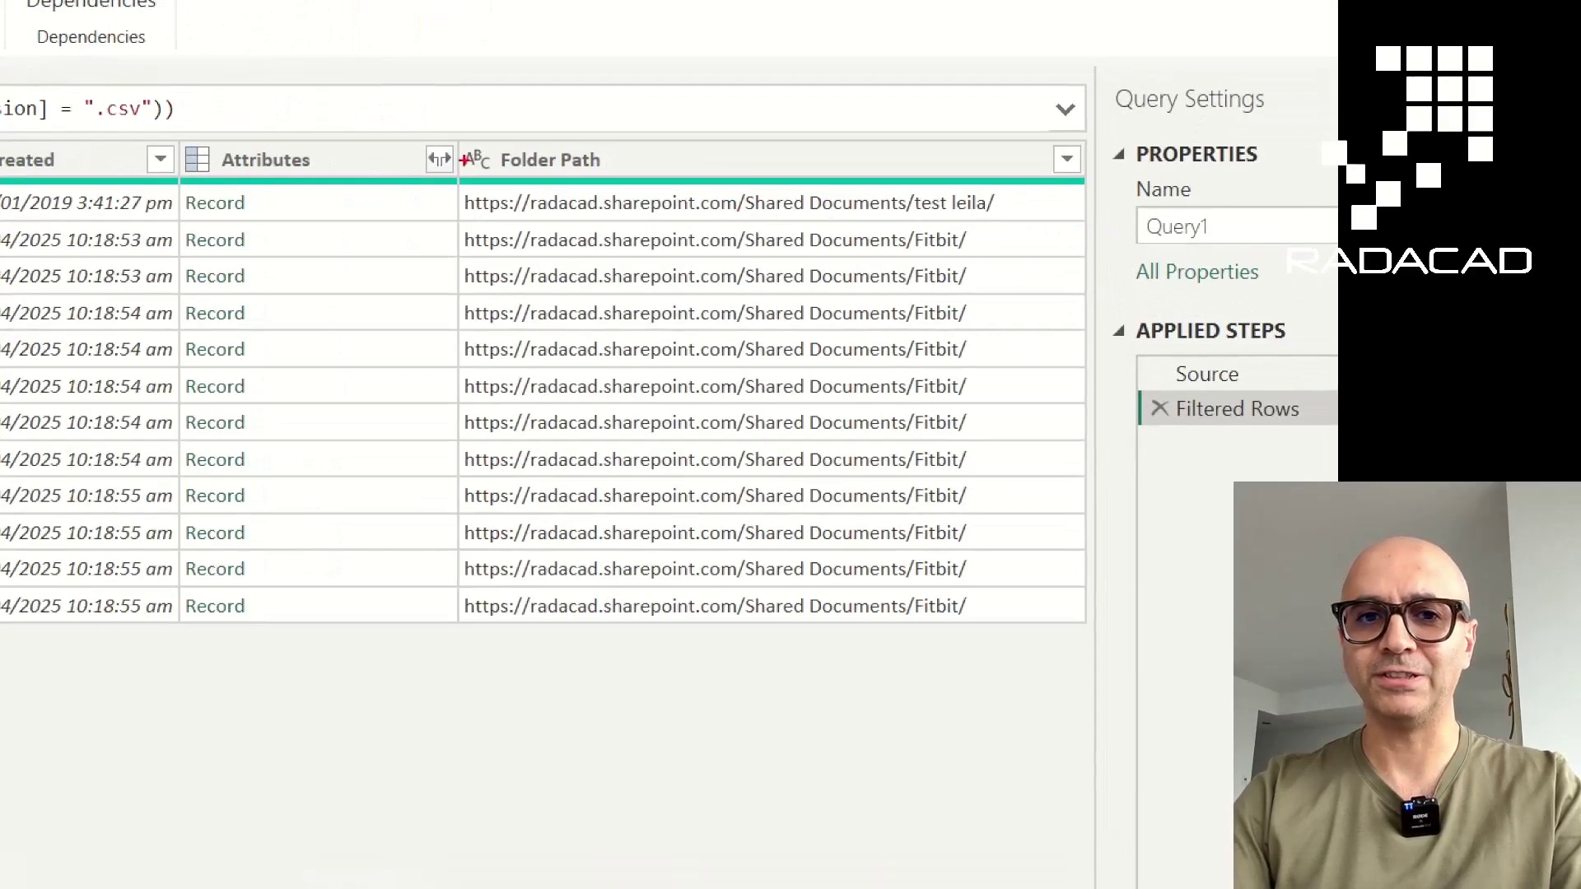
mouse_move(451, 163)
mouse_down()
mouse_move(769, 284)
mouse_move(1058, 668)
mouse_up()
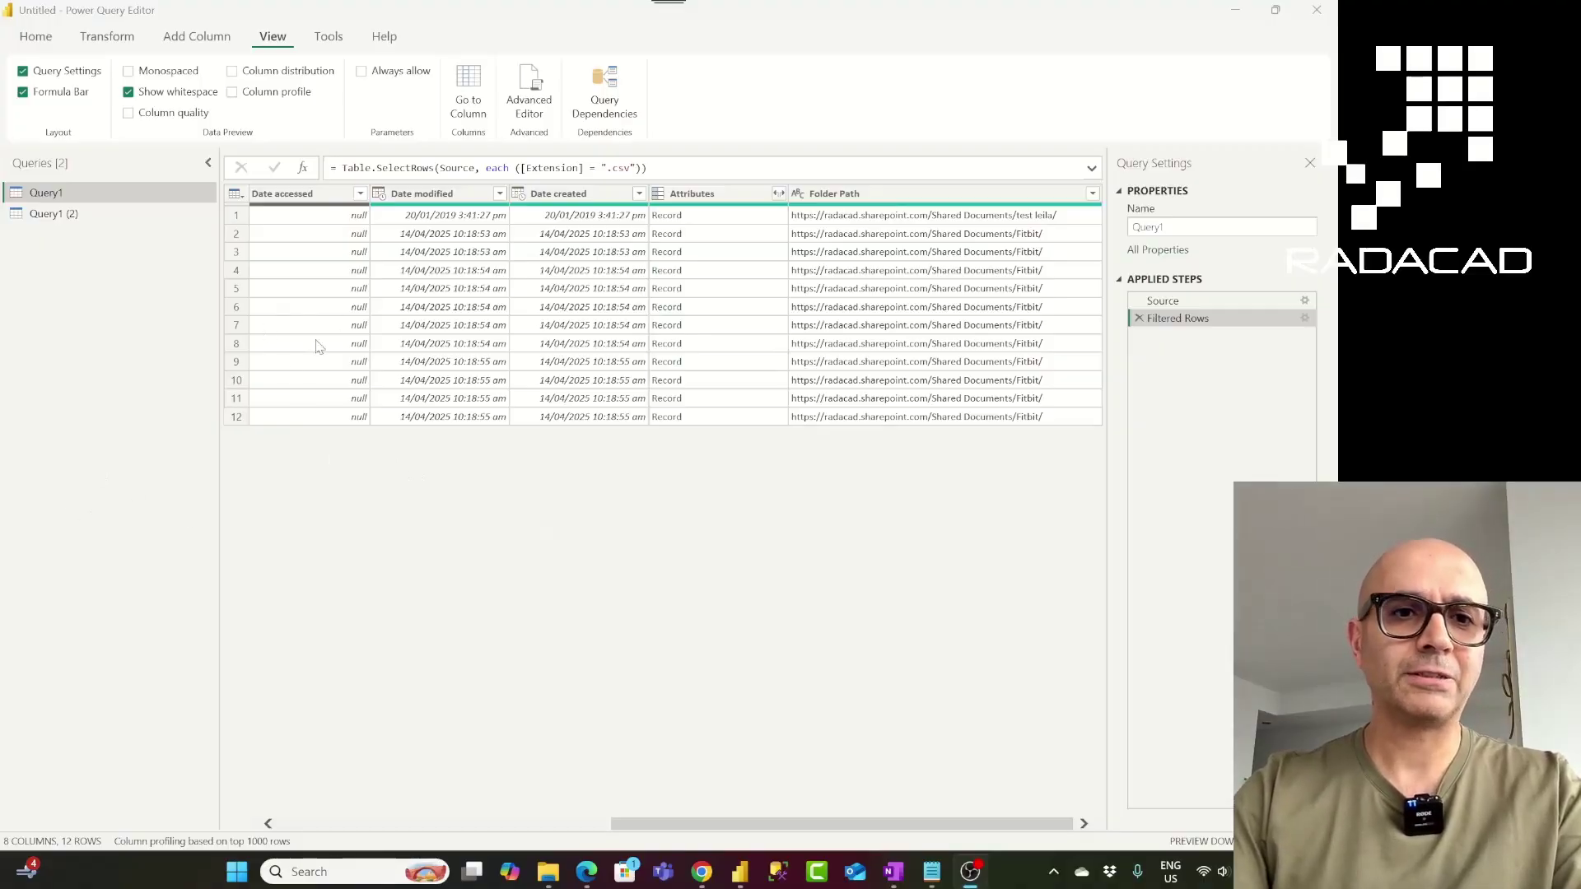
Delete the Navigation step of Query1 (2) and drill into the Shared Documents table from the Source step.
click(98, 218)
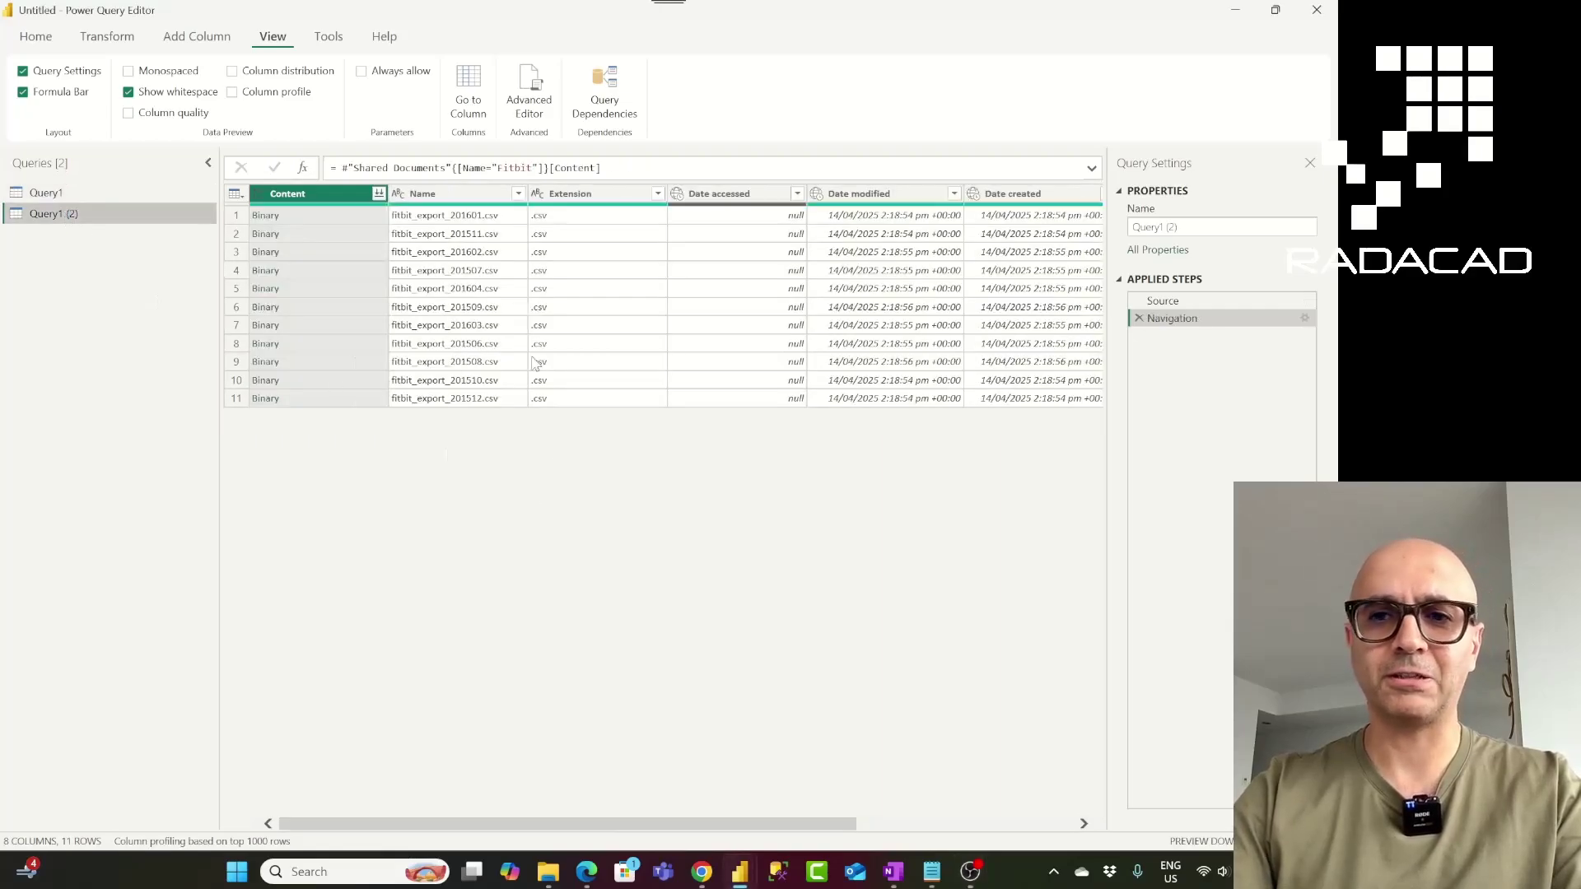
click(1139, 319)
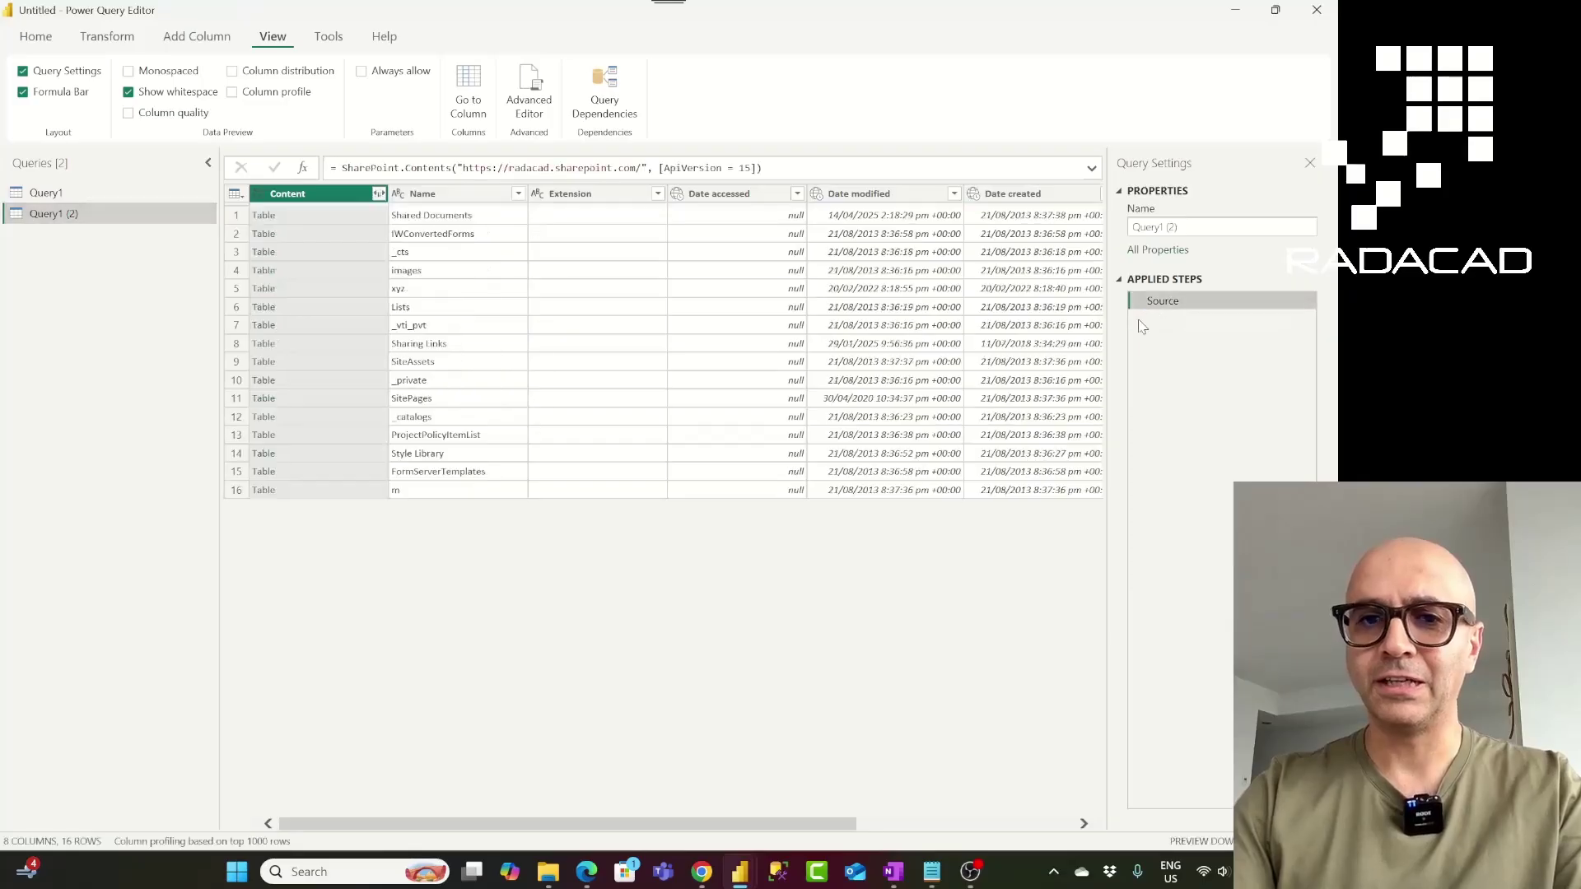
click(263, 216)
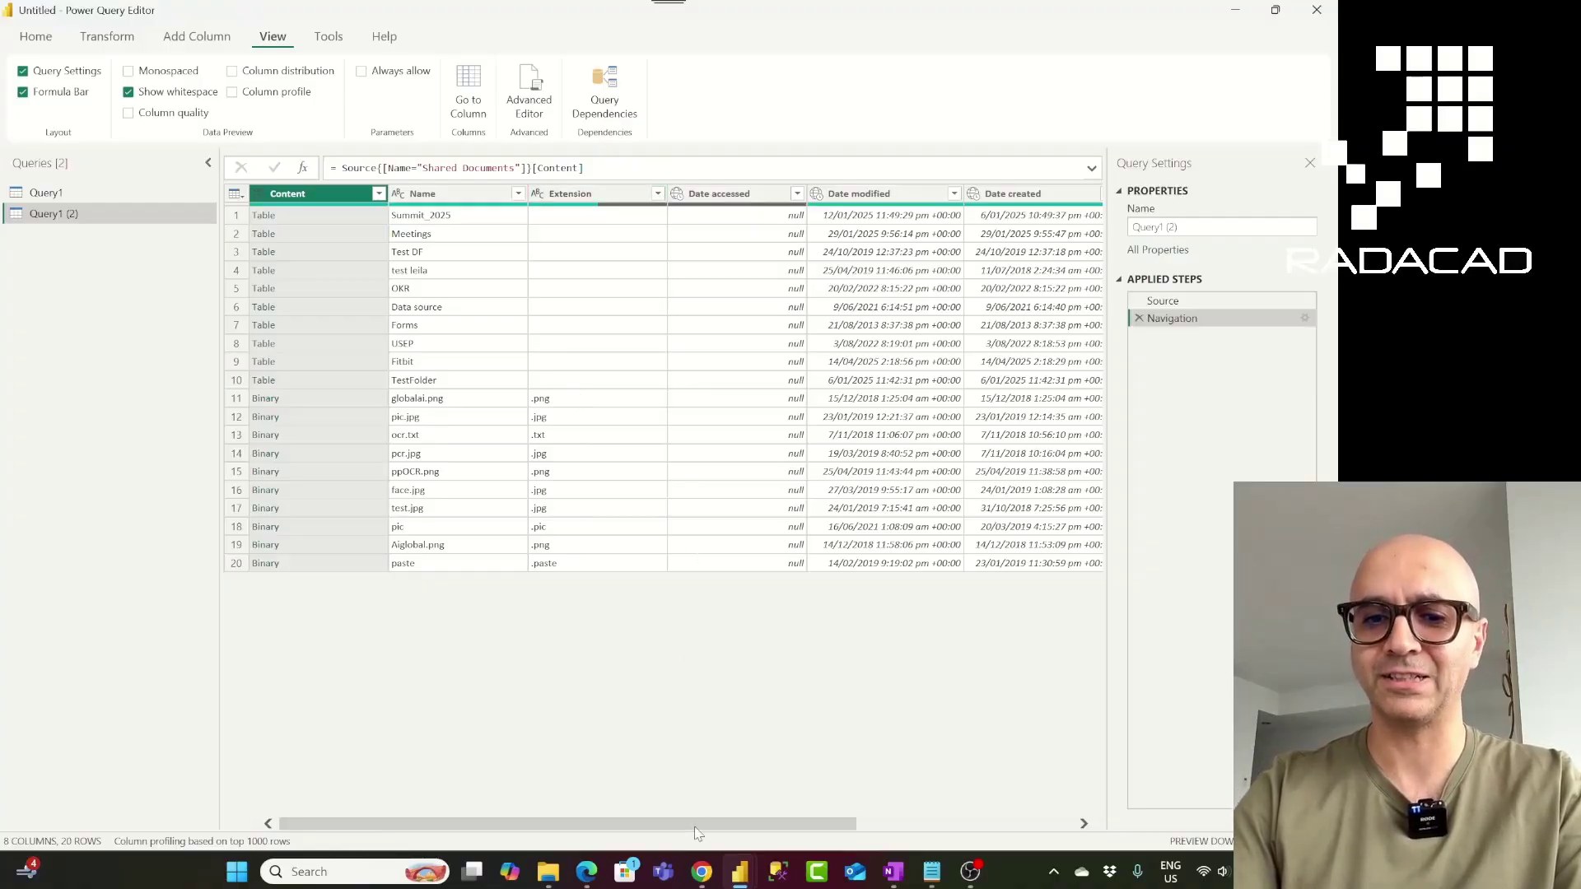
Inspect the Attributes record of the Data source row to check its size, content type and kind.
drag(688, 829, 955, 831)
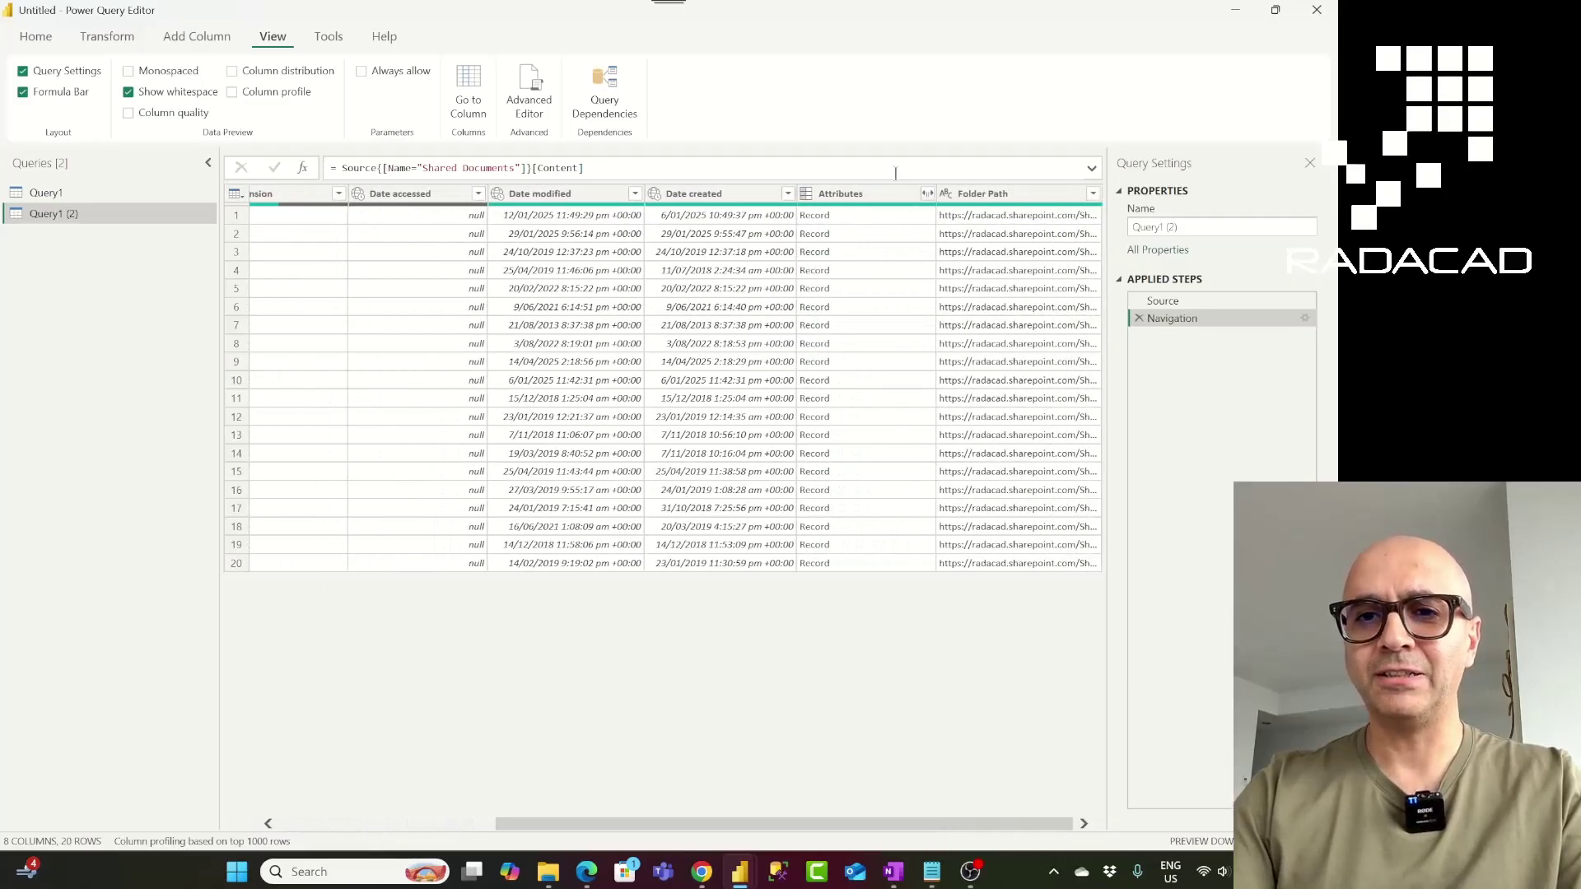
click(891, 198)
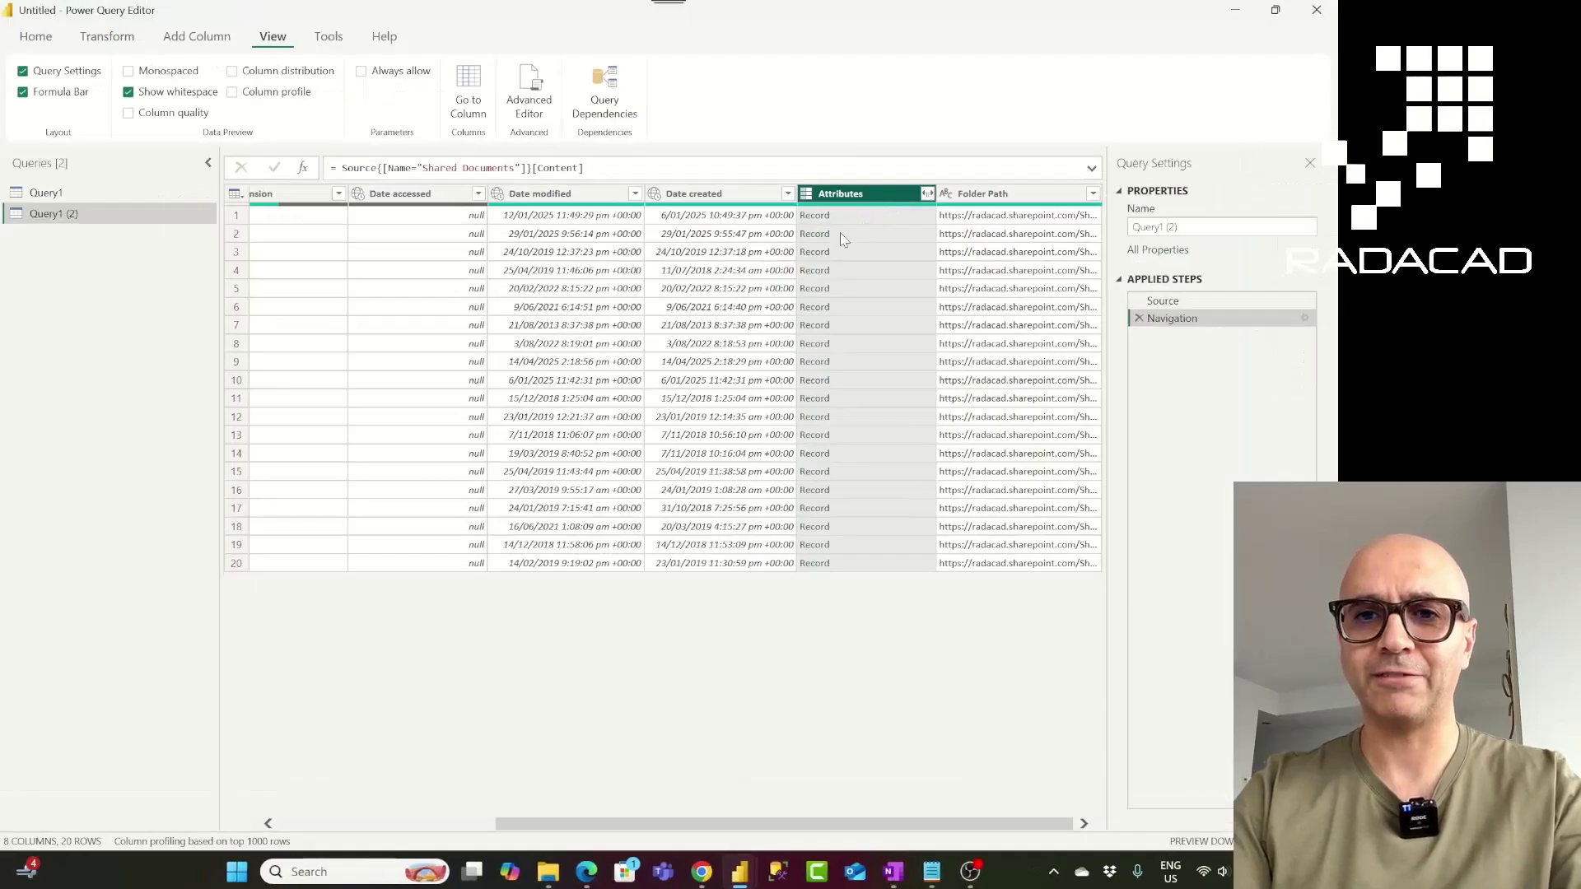
click(853, 307)
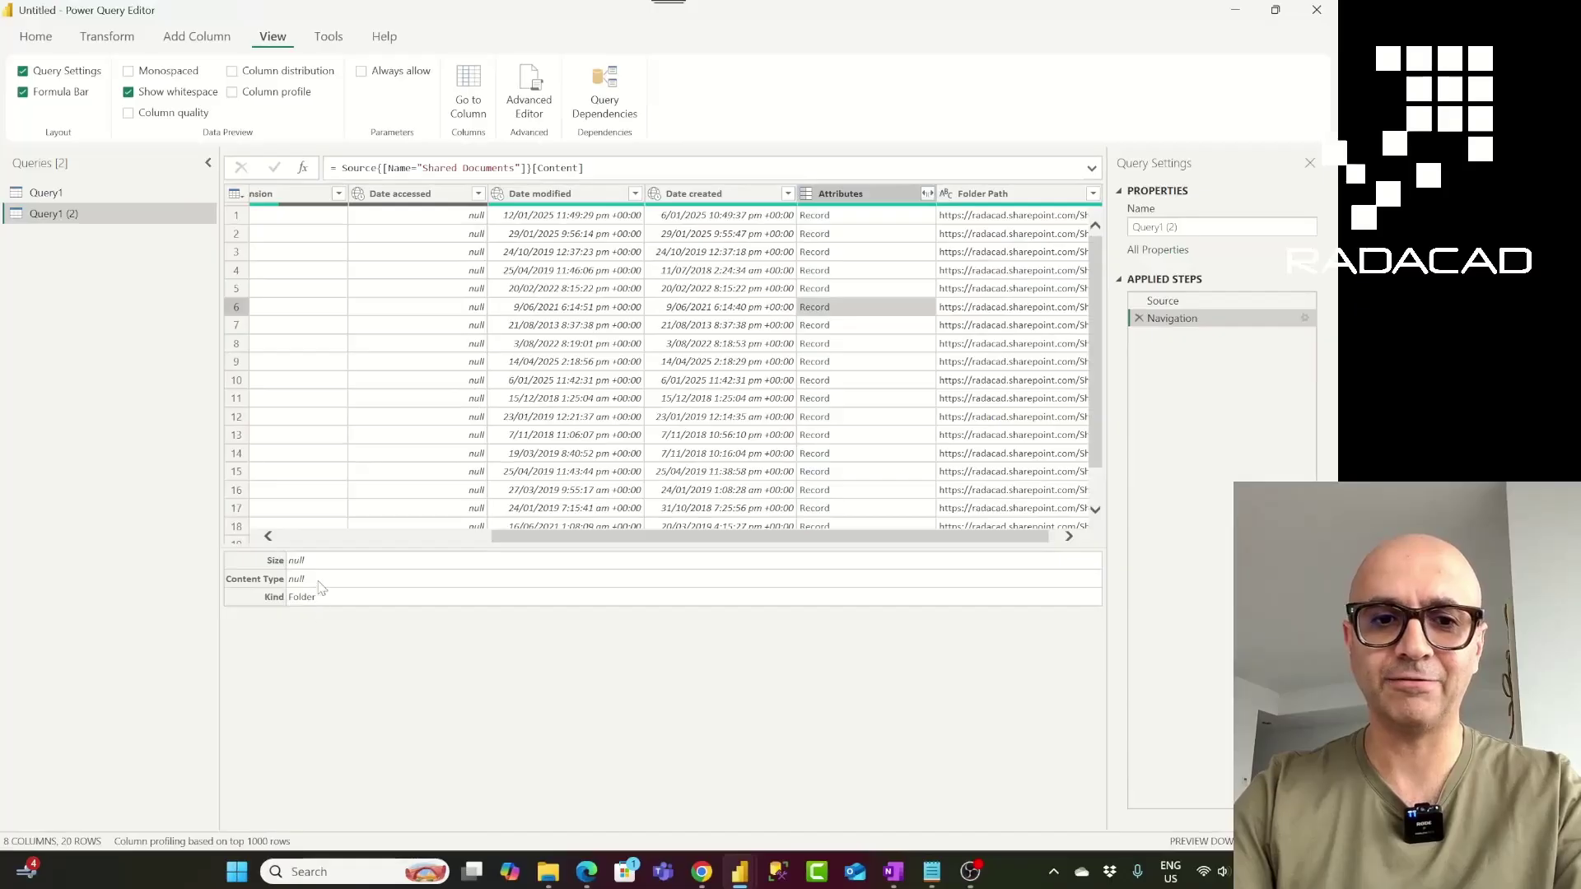
Inspect the Attributes record in row 17, and expand the Attributes column into Size, Content Type and Kind with the original name as prefix.
scroll(856, 463, down, 2)
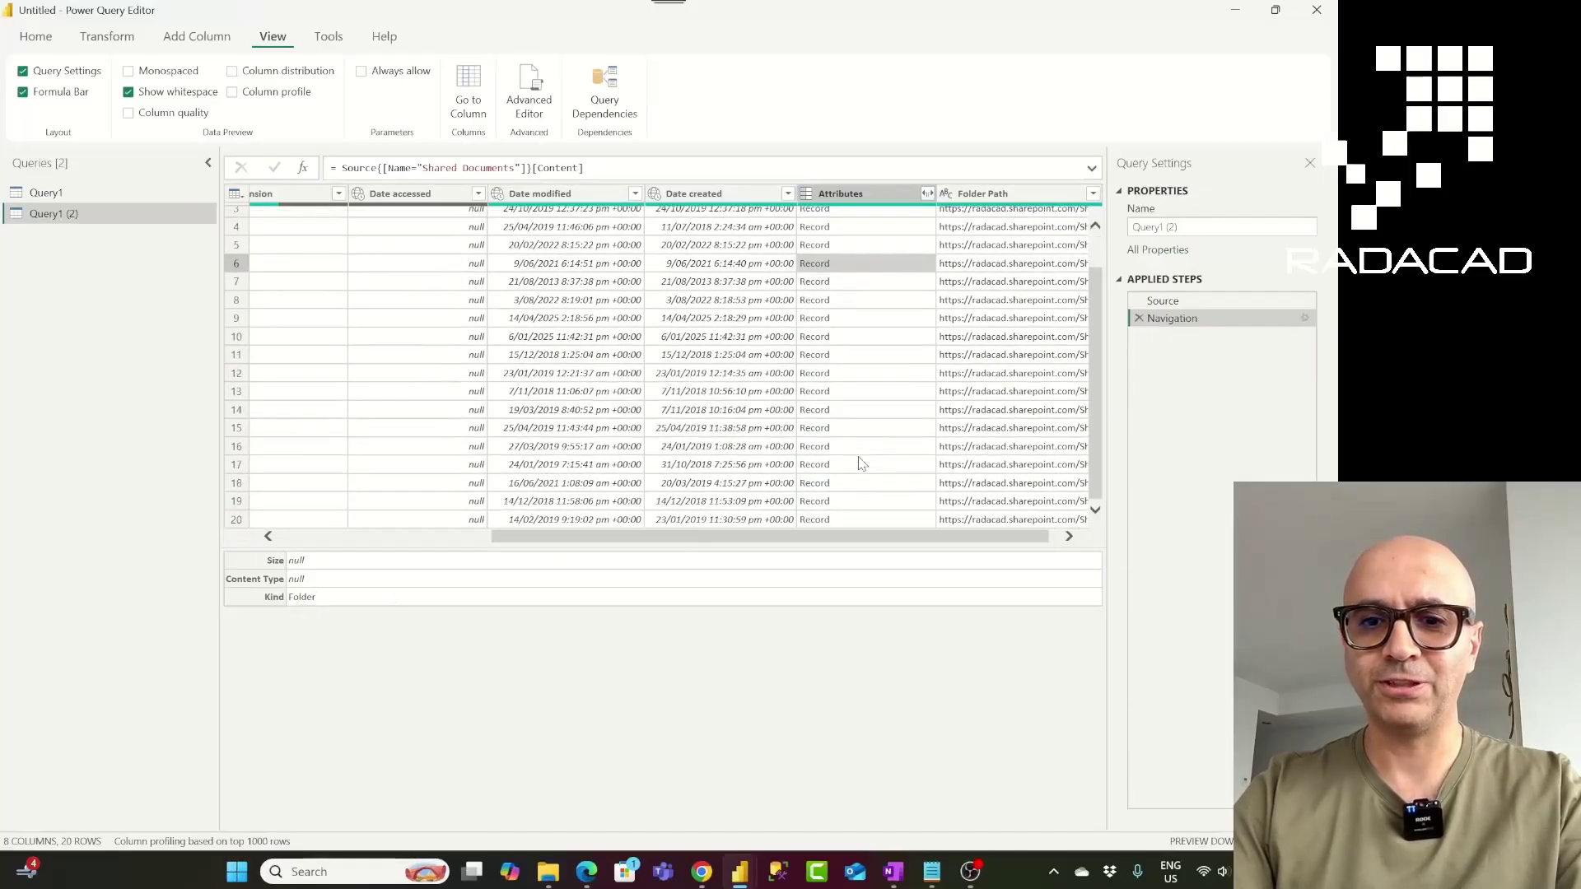
click(863, 466)
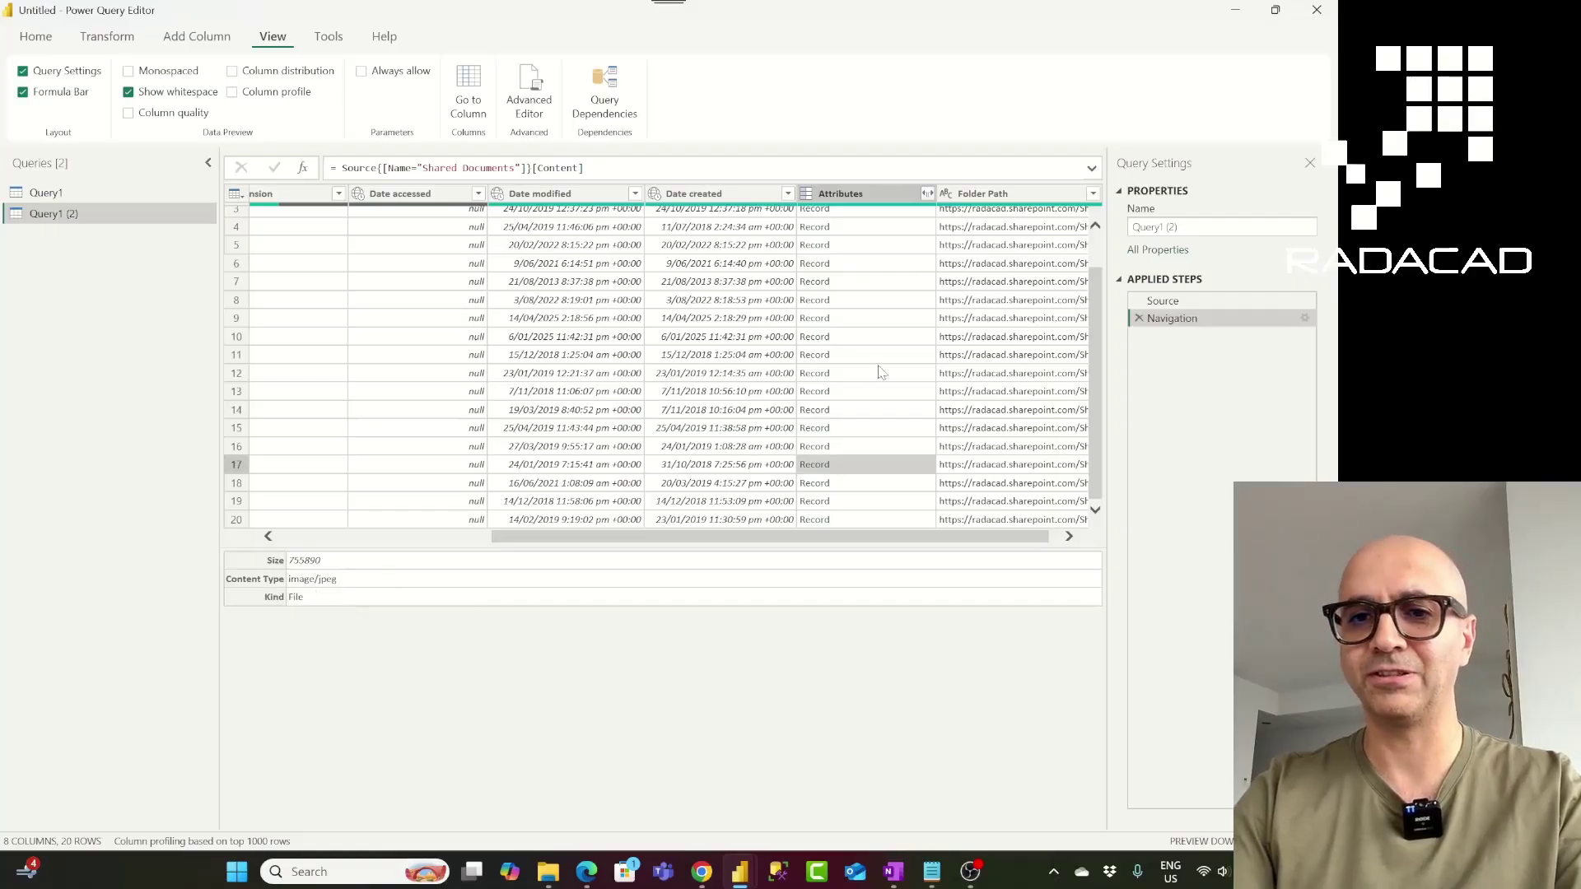
click(927, 194)
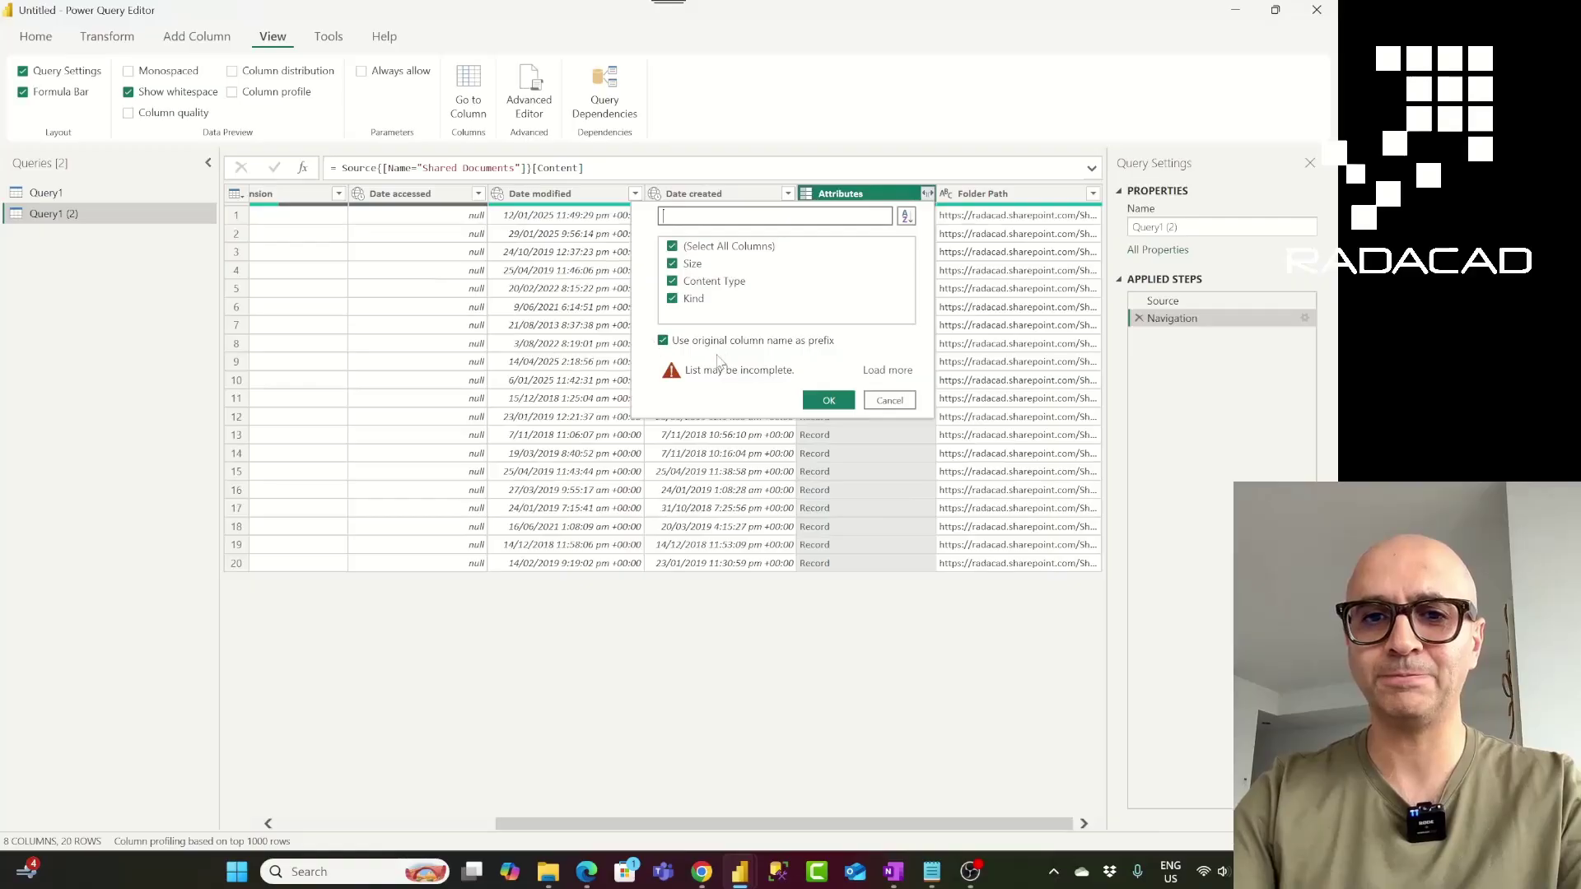
click(828, 400)
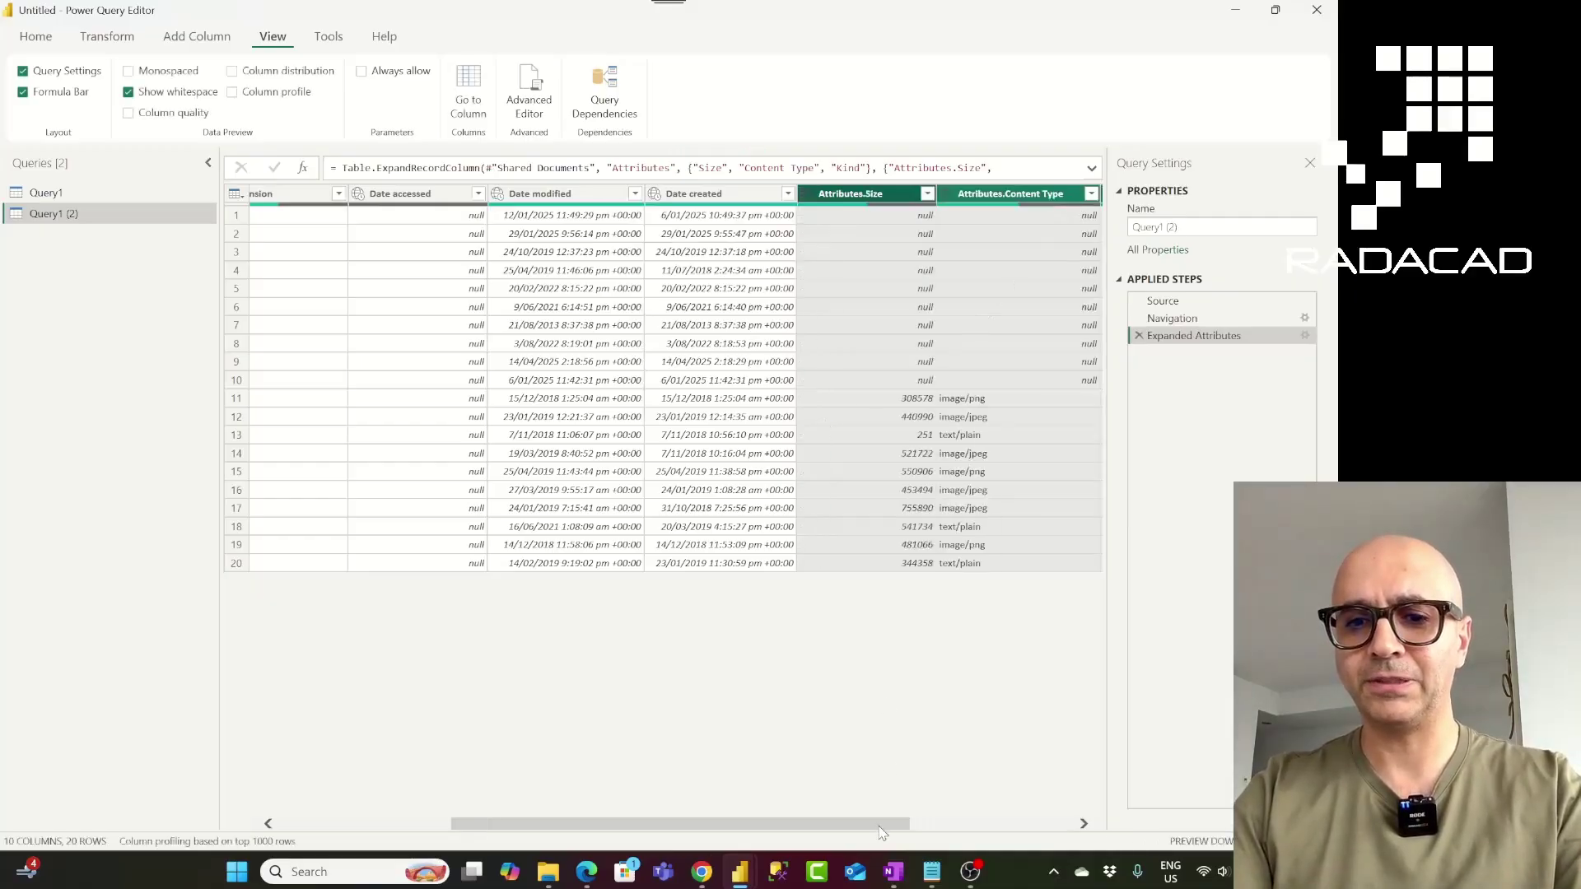
drag(879, 824, 984, 824)
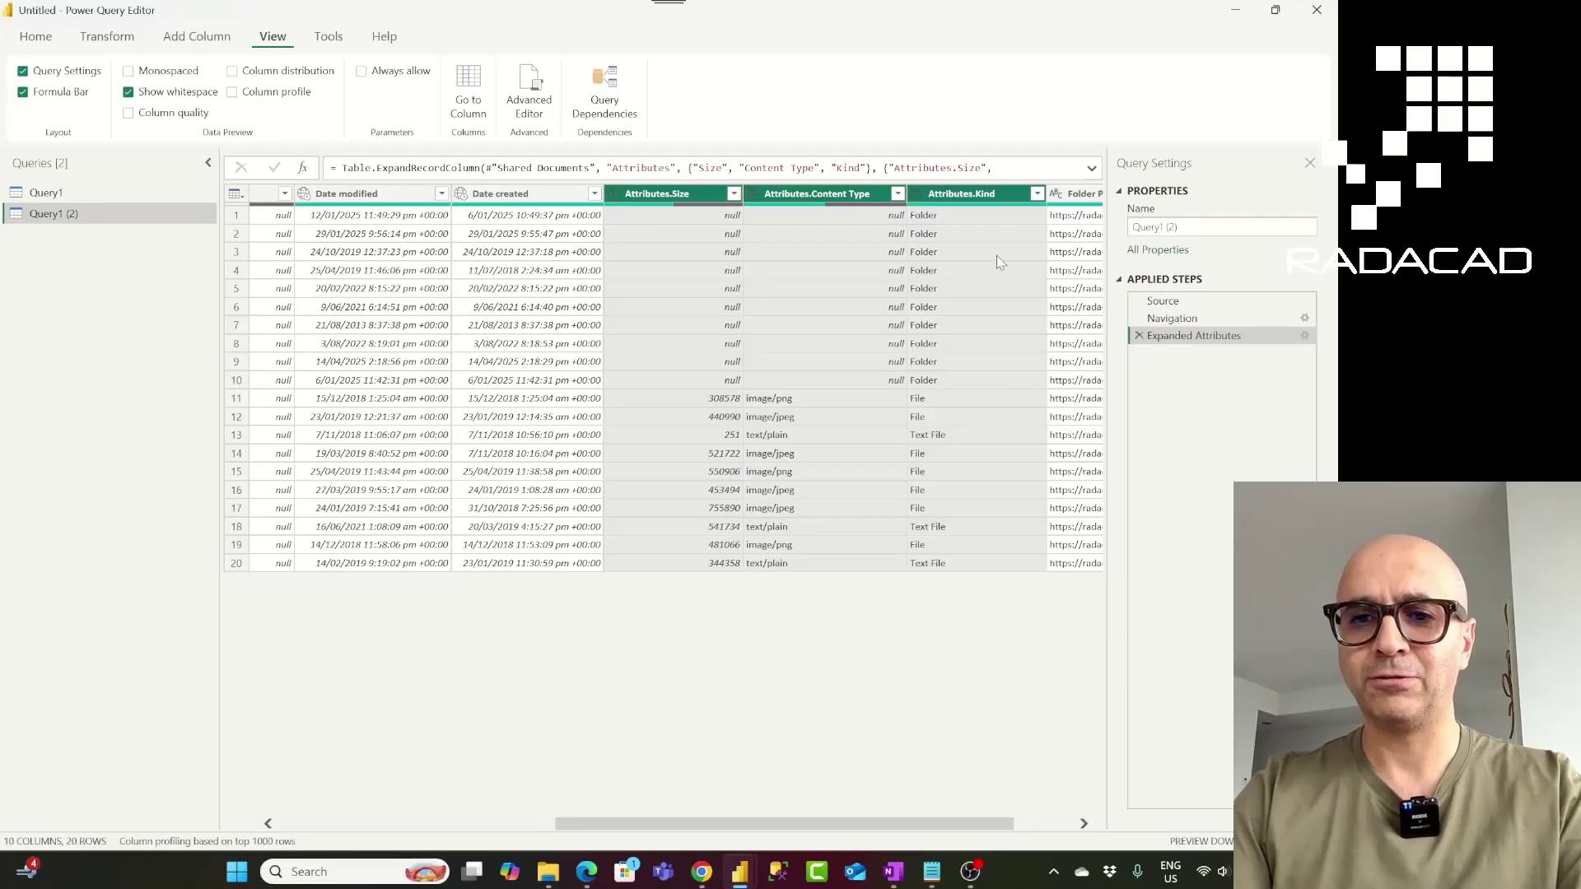
Filter the Attributes.Kind column of Query1 (2) to keep only Folder rows, and review the remaining folder names.
click(1036, 194)
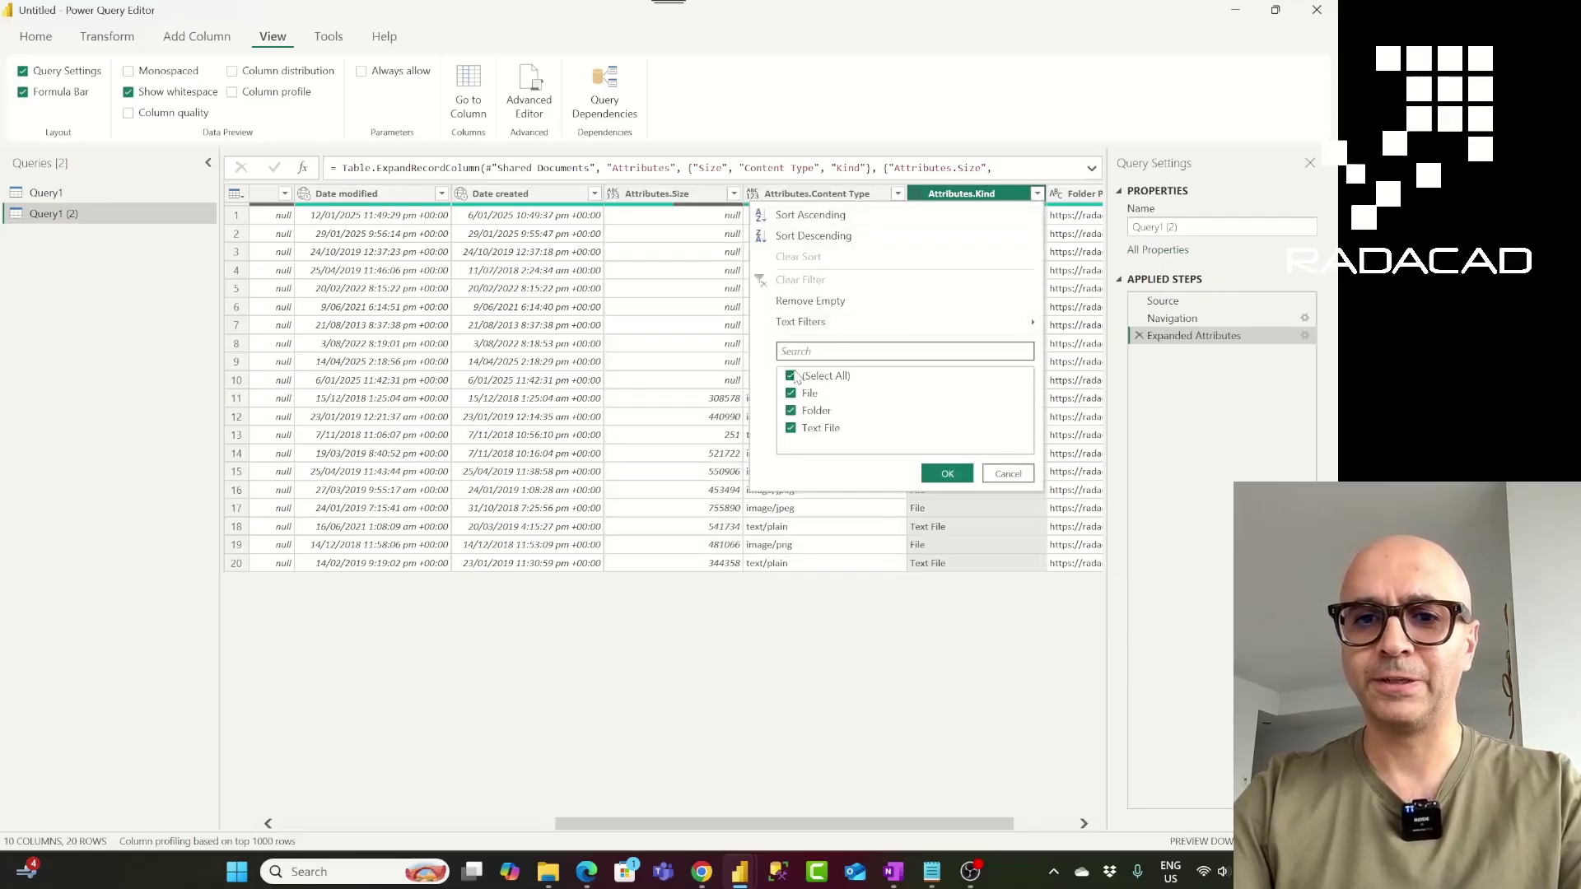
click(792, 376)
click(791, 411)
click(947, 474)
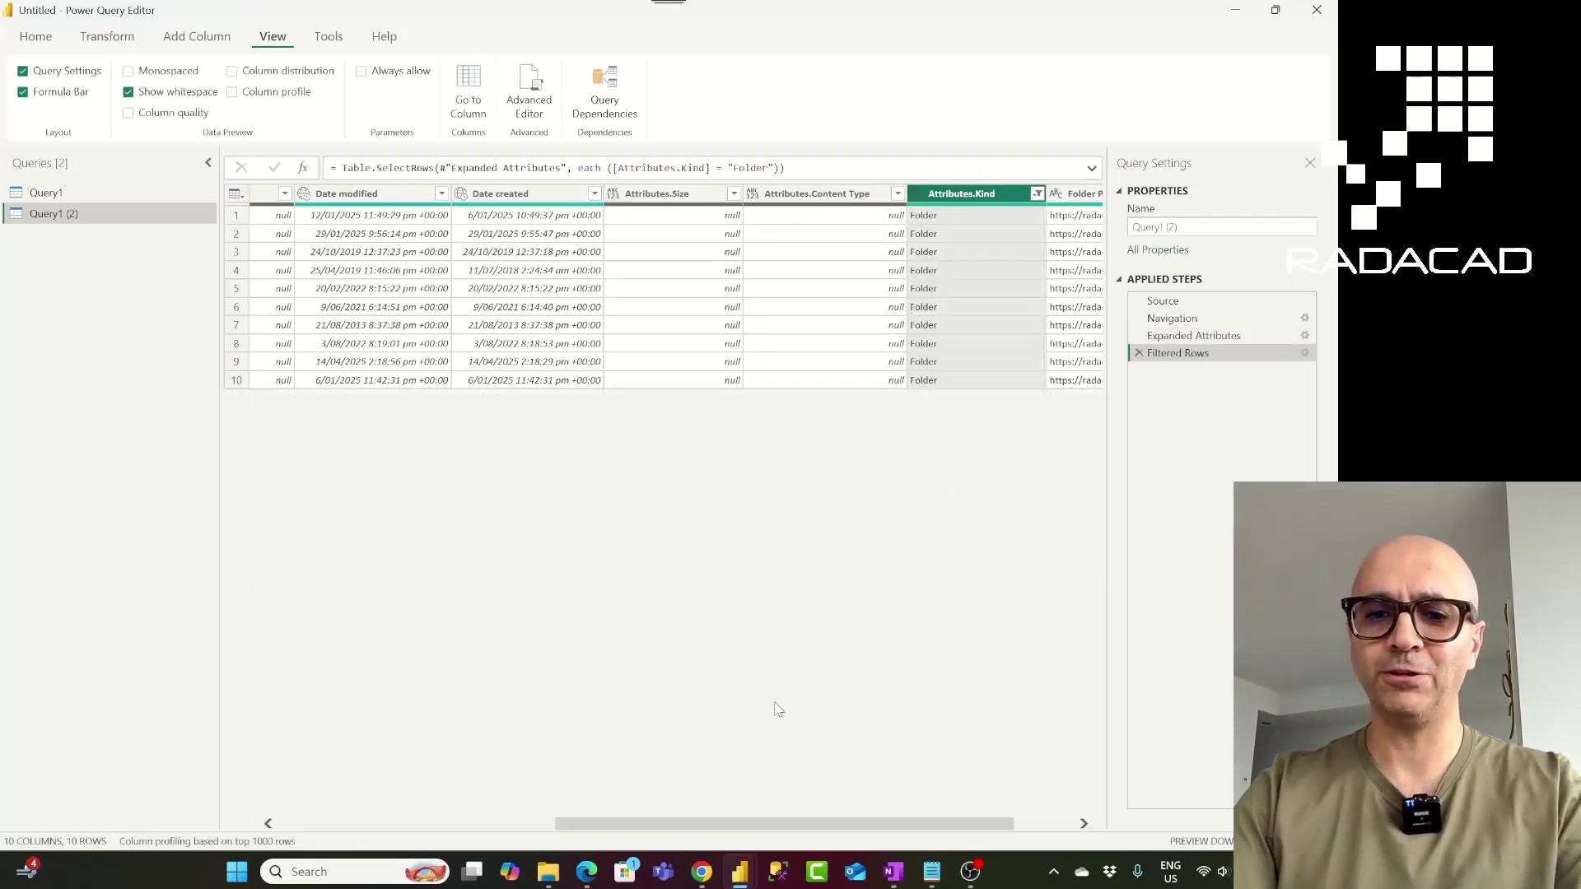
drag(682, 823, 371, 804)
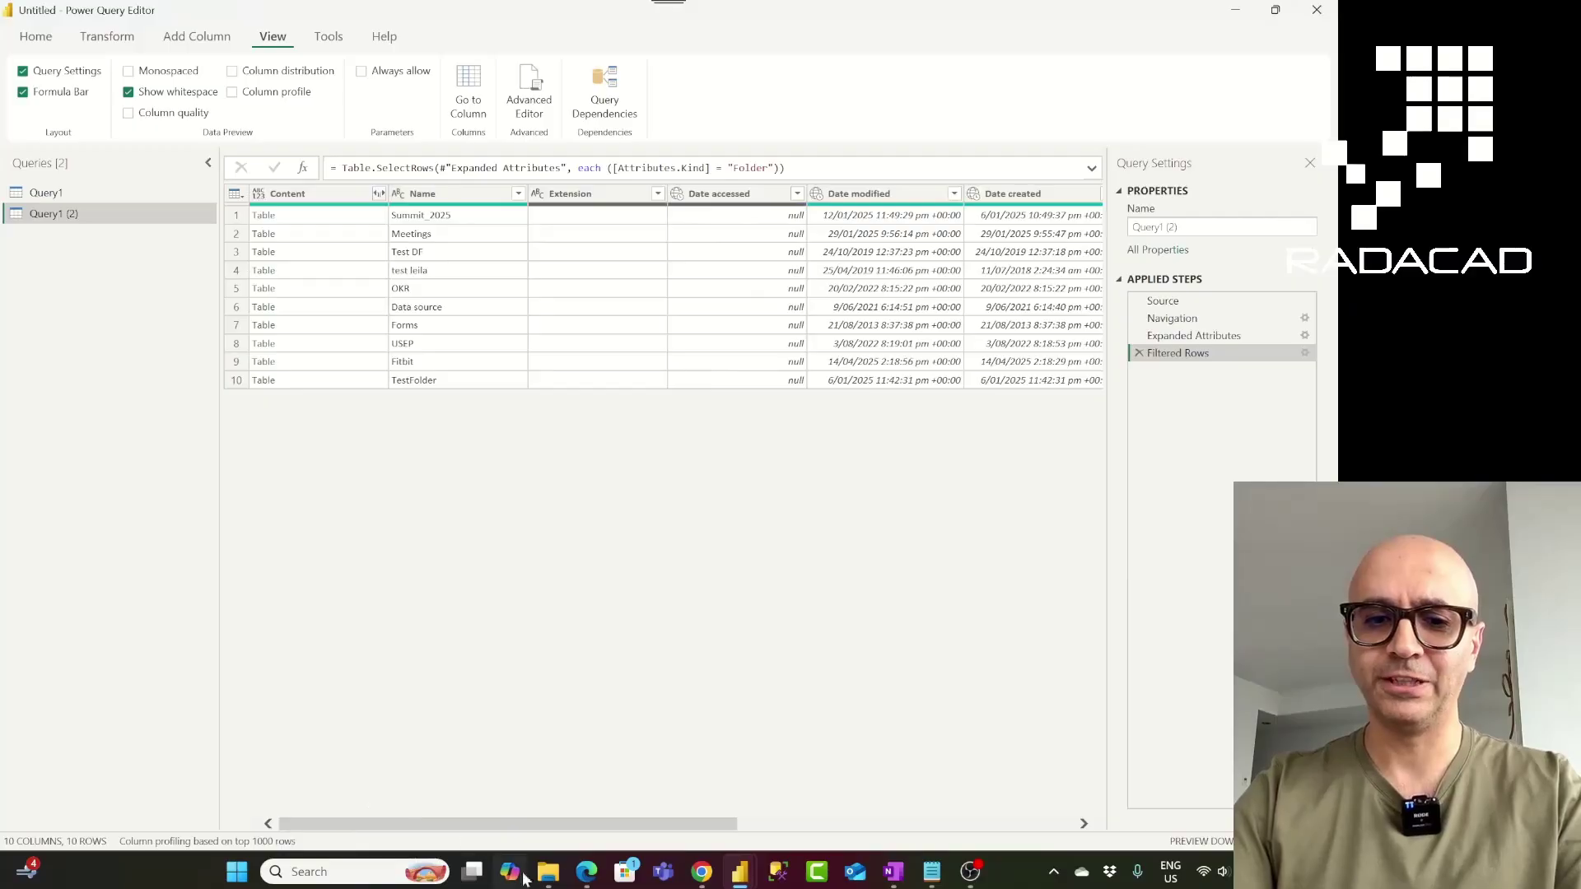
Switch to File Explorer, open the Speaking folder within the personal folder of RADACAD Dropbox, and browse its dated subfolders.
mouse_move(548, 871)
click(603, 765)
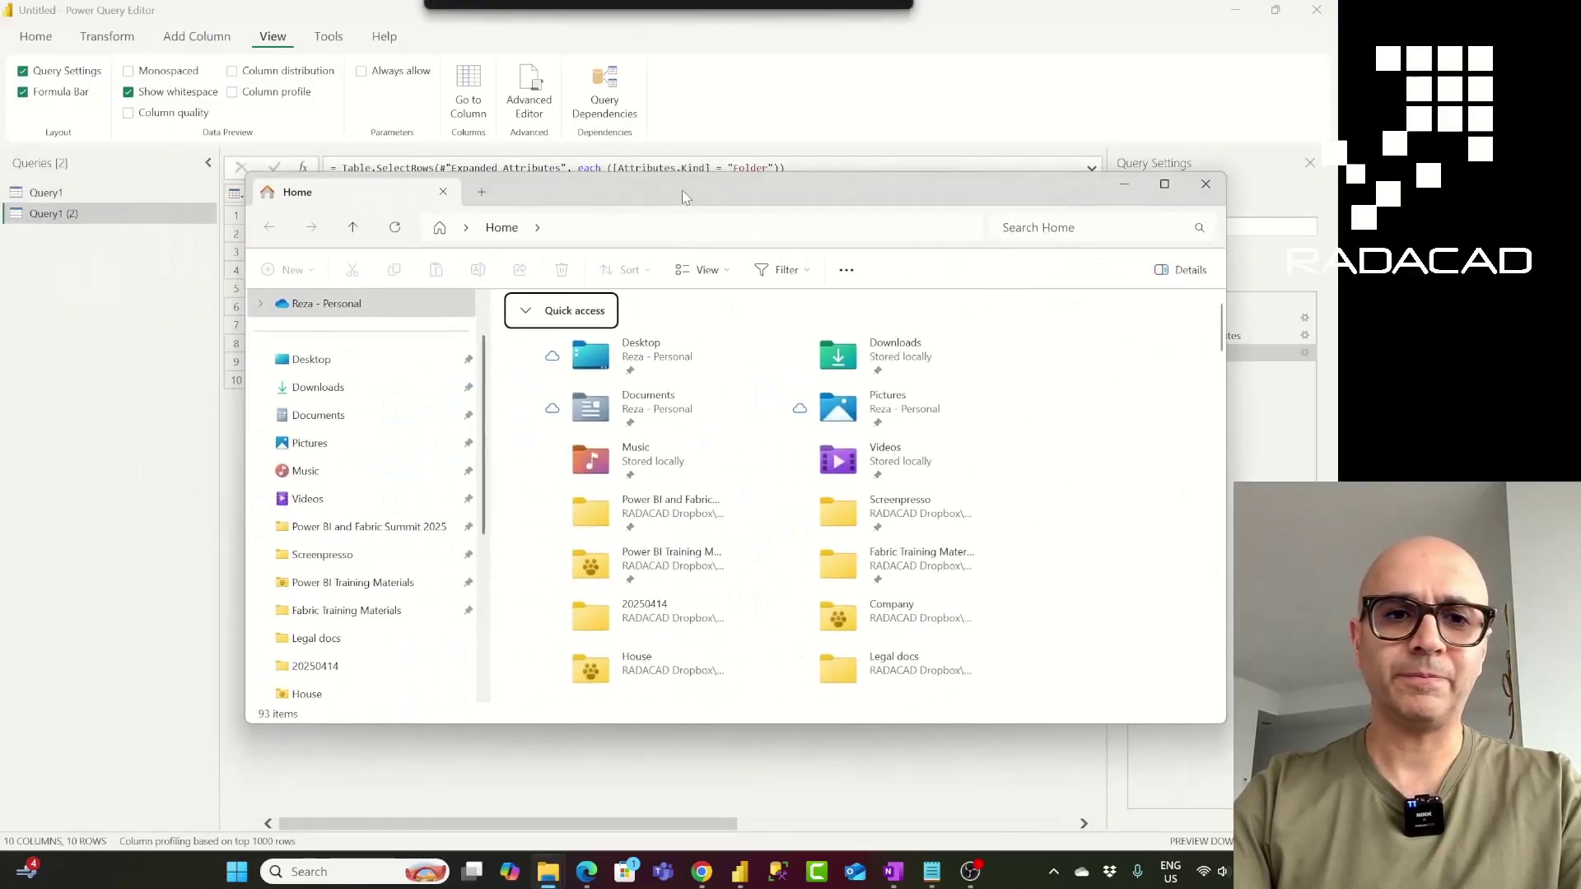
scroll(452, 583, down, 3)
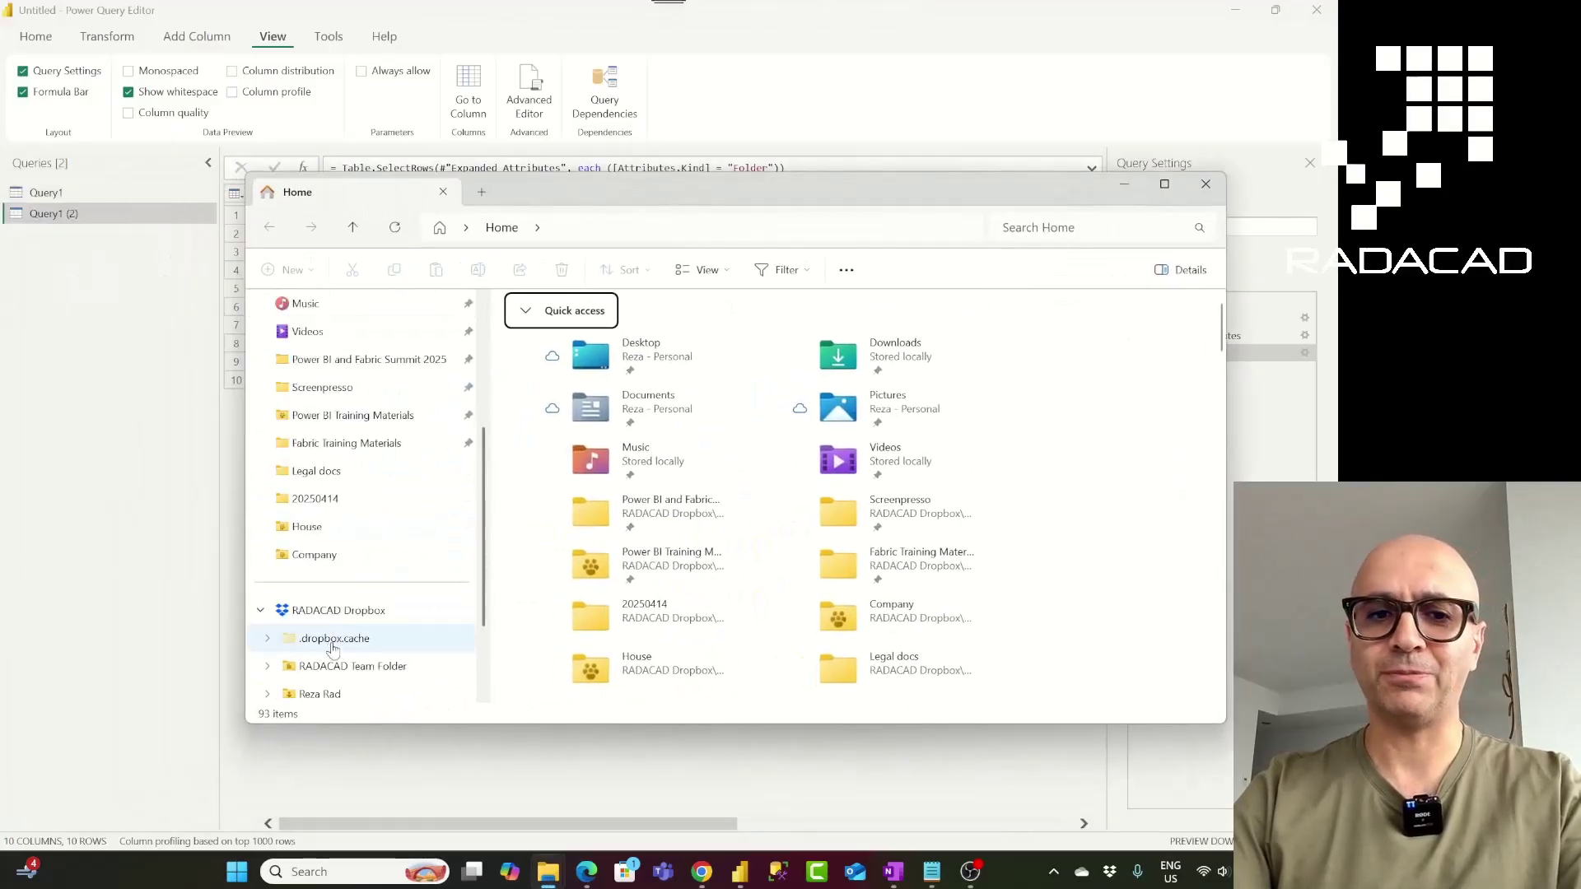
click(321, 694)
click(574, 430)
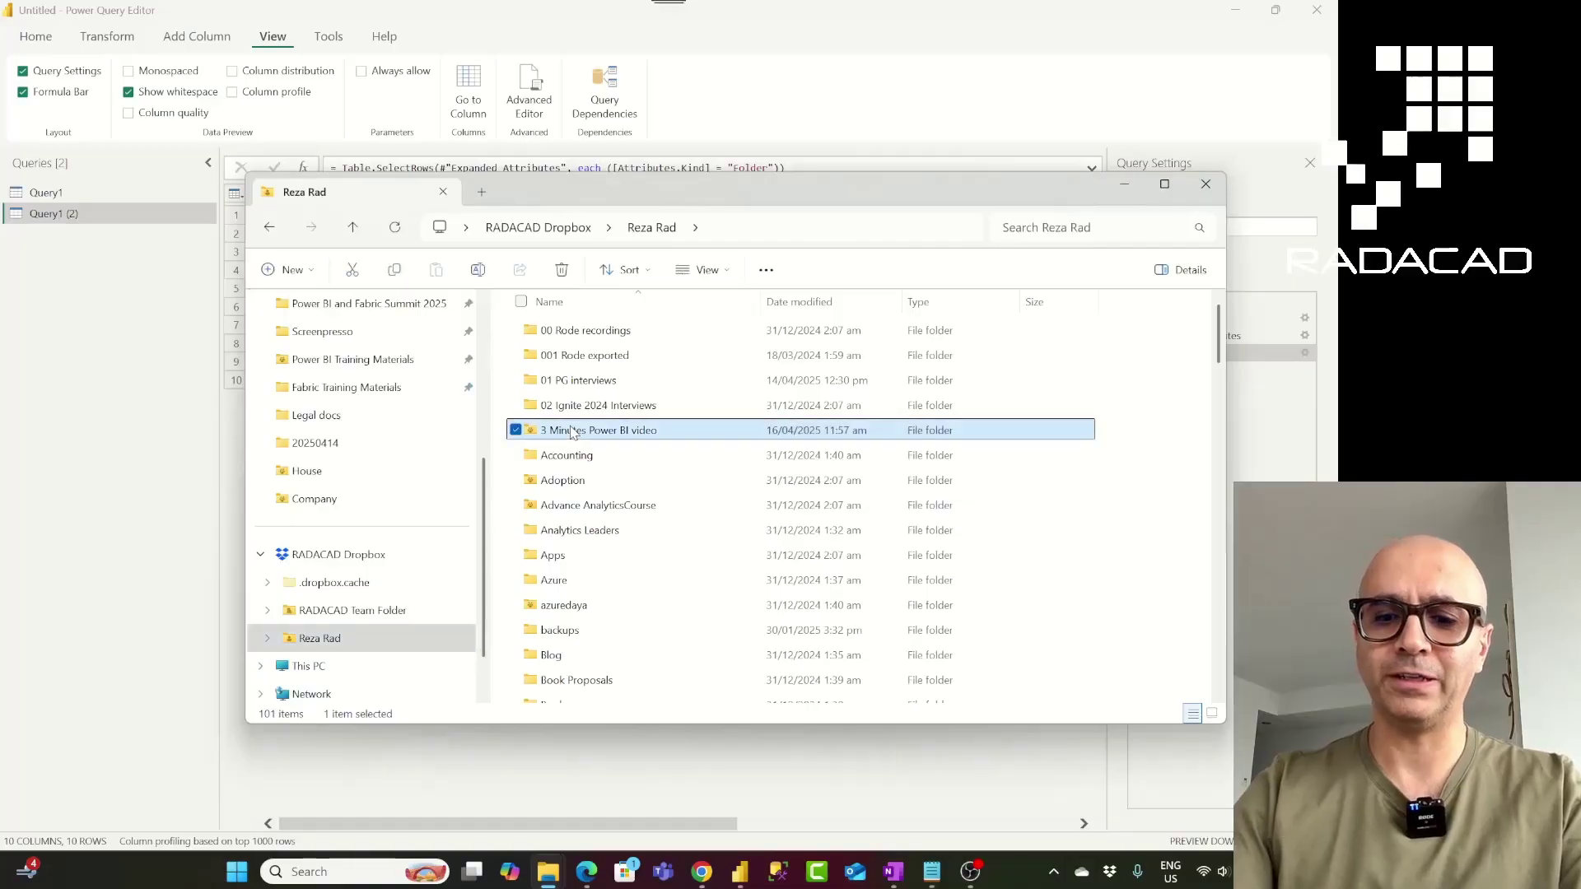
text(sp)
double_click(566, 403)
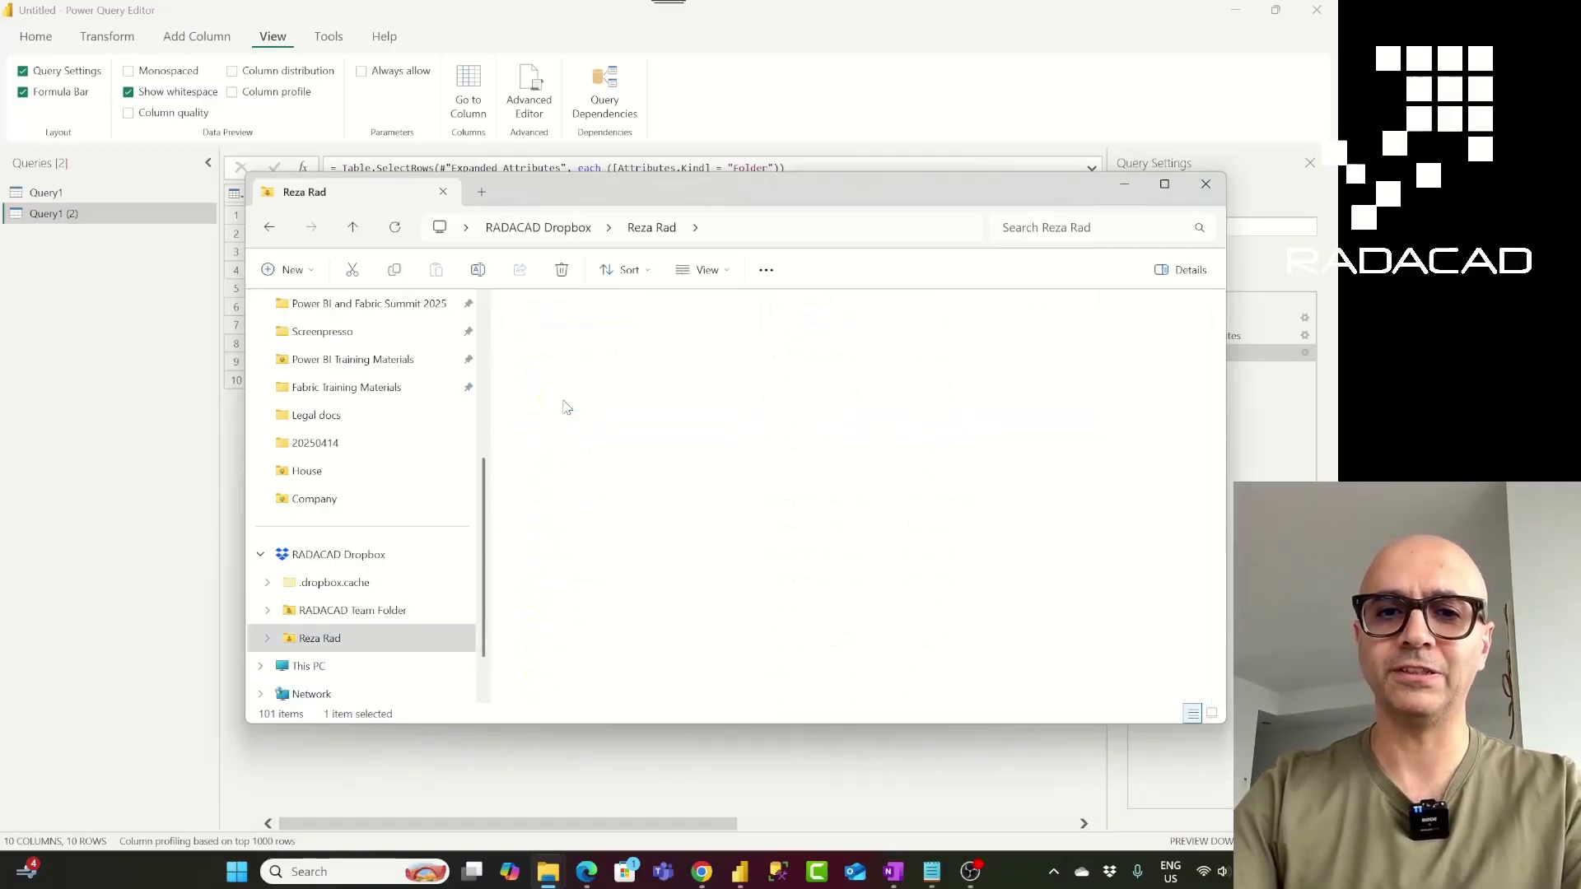
scroll(650, 428, down, 1)
scroll(674, 465, down, 10)
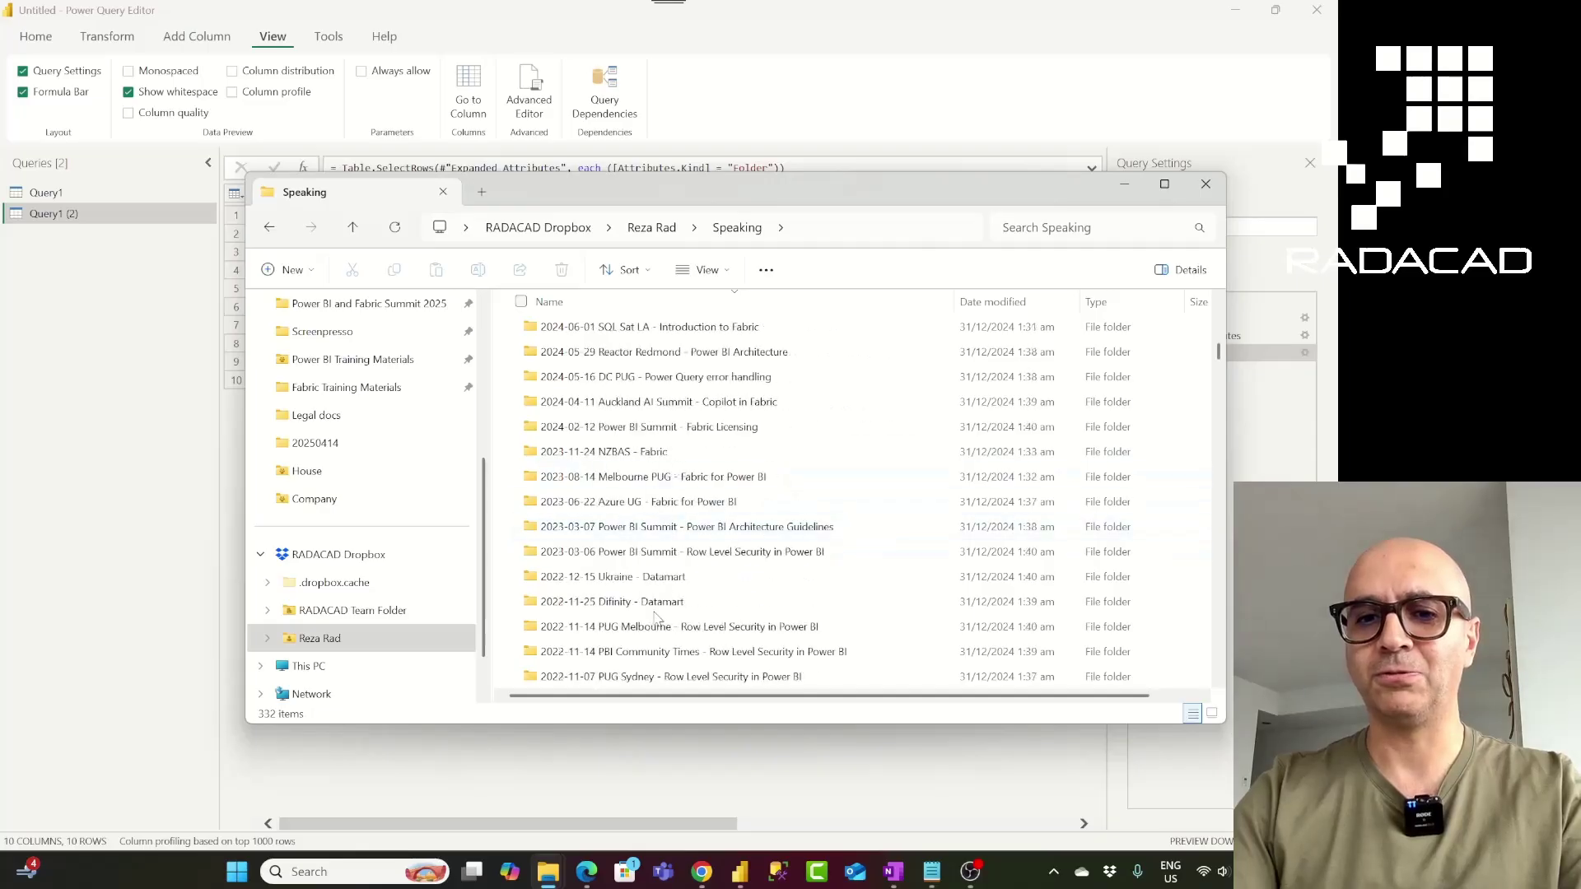
scroll(658, 576, up, 4)
scroll(656, 617, up, 2)
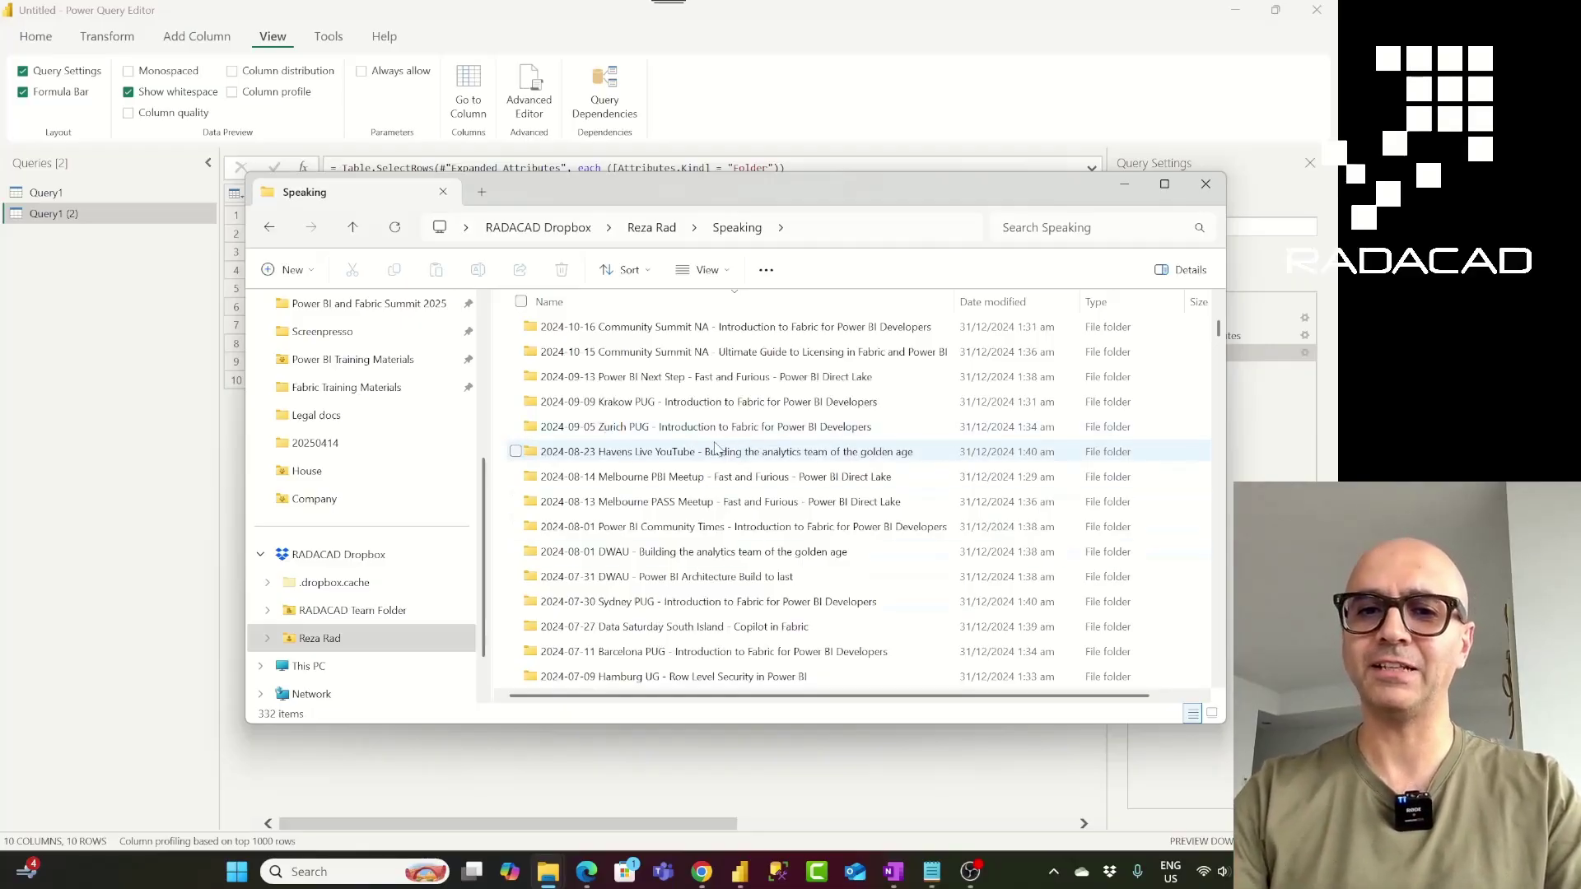
Return to the Power Query Editor to review Query1's .csv file list, and switch to Dataflow 20250416 in Chrome.
key(alt+Tab)
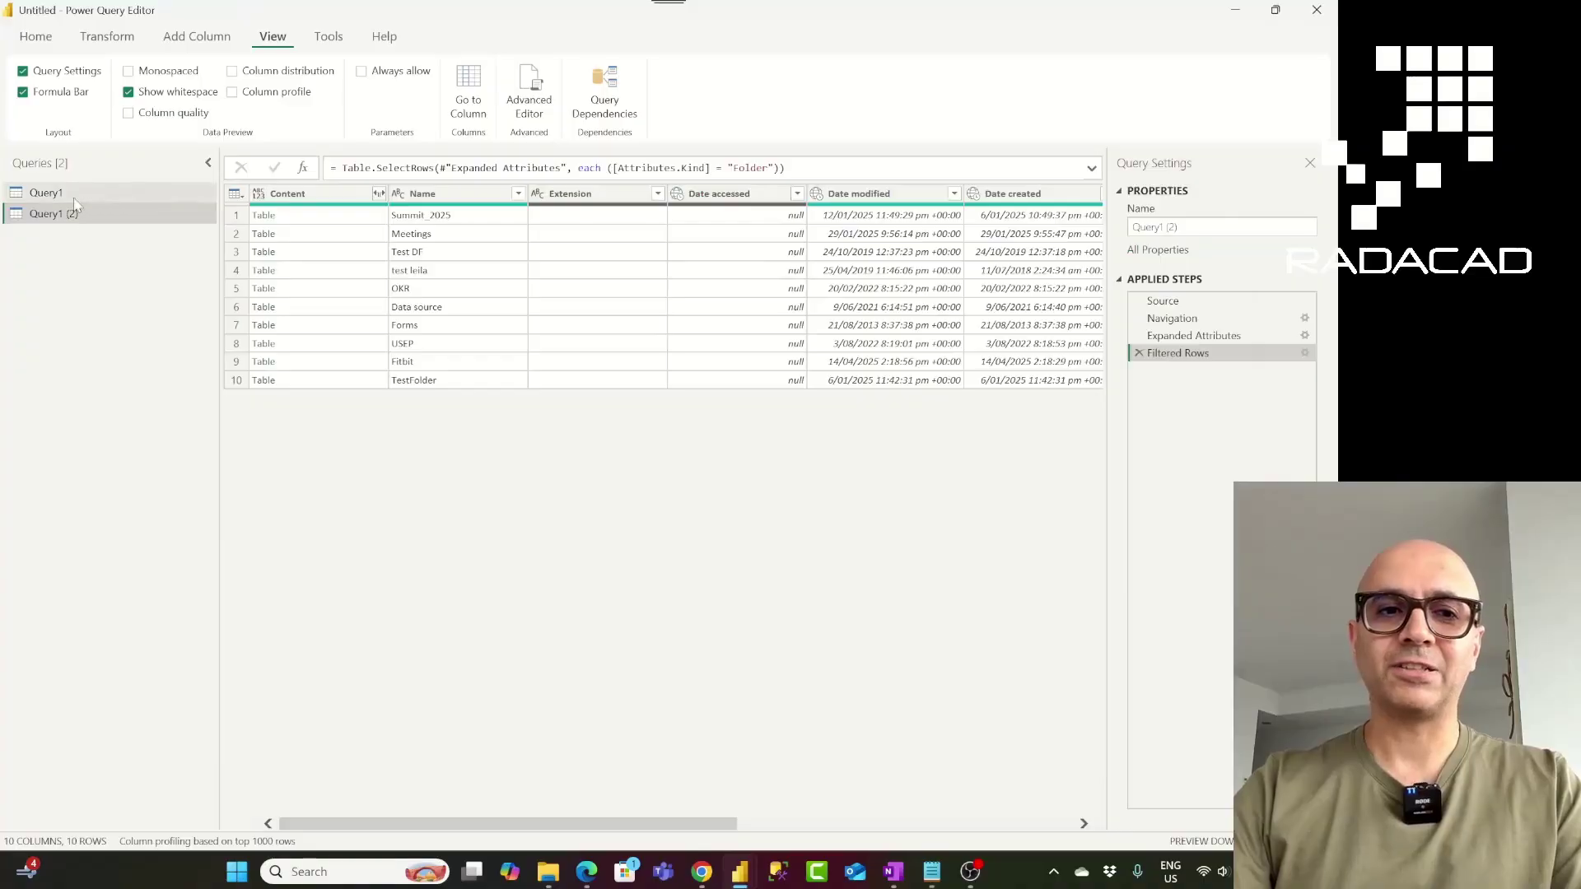
click(46, 194)
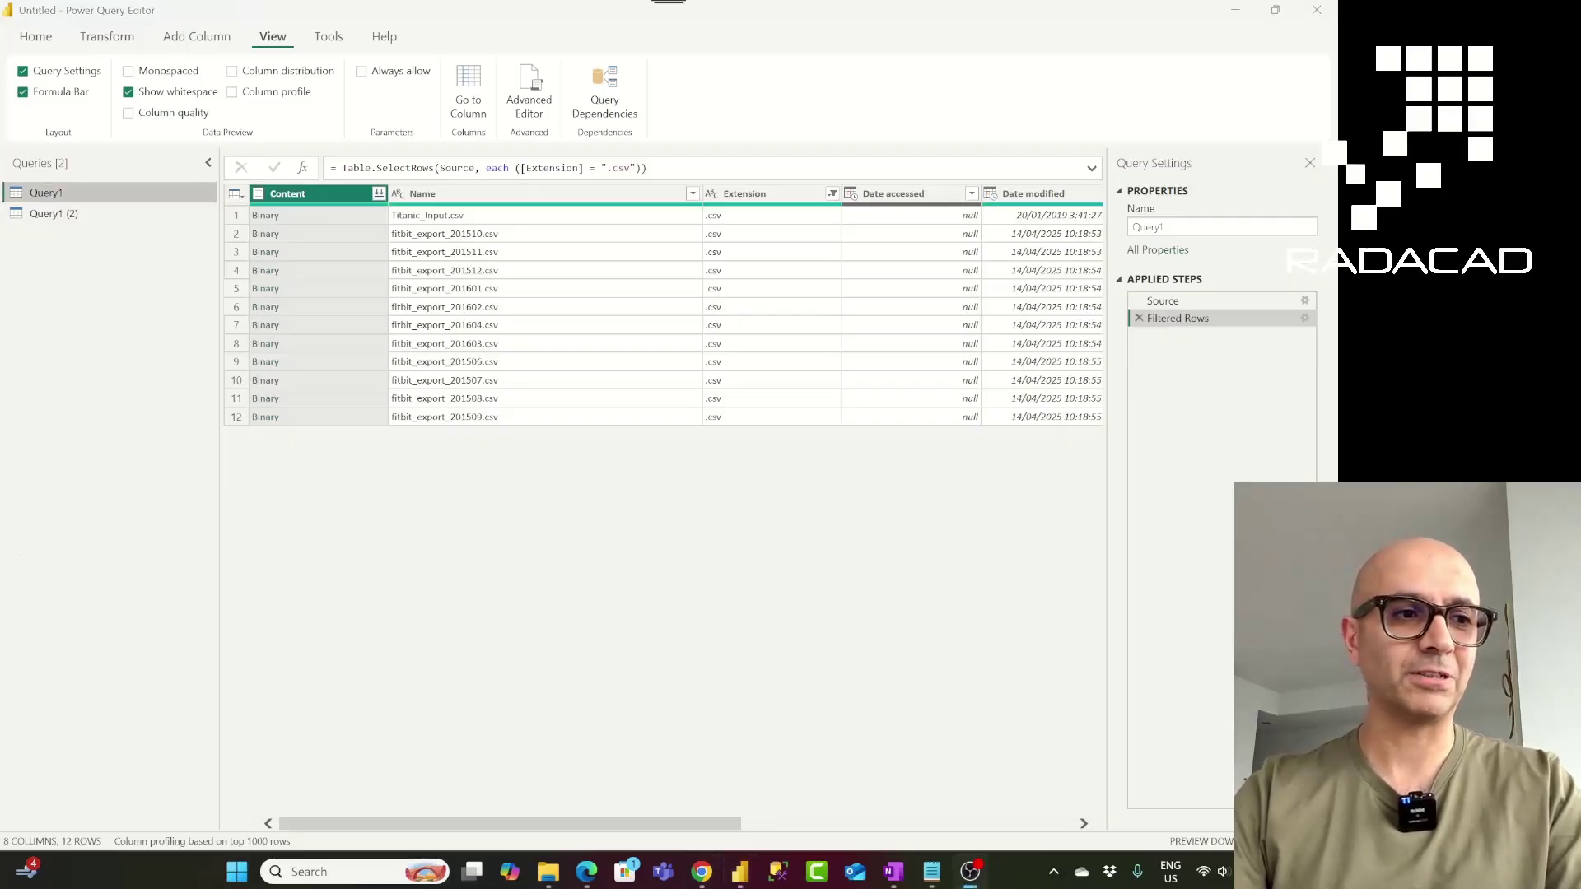
click(705, 862)
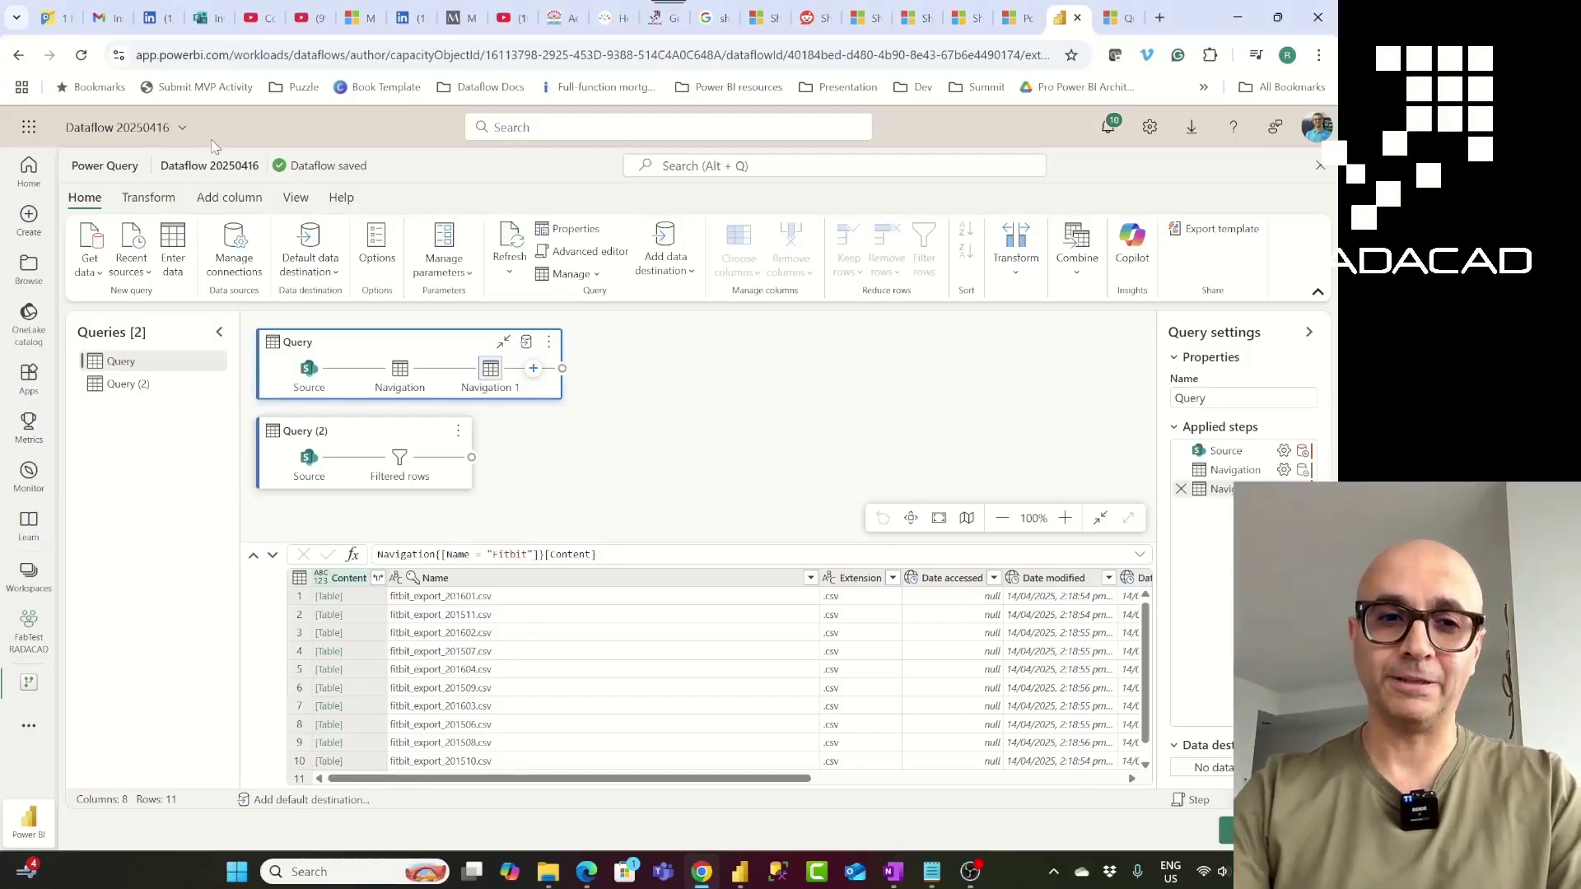
right_click(148, 446)
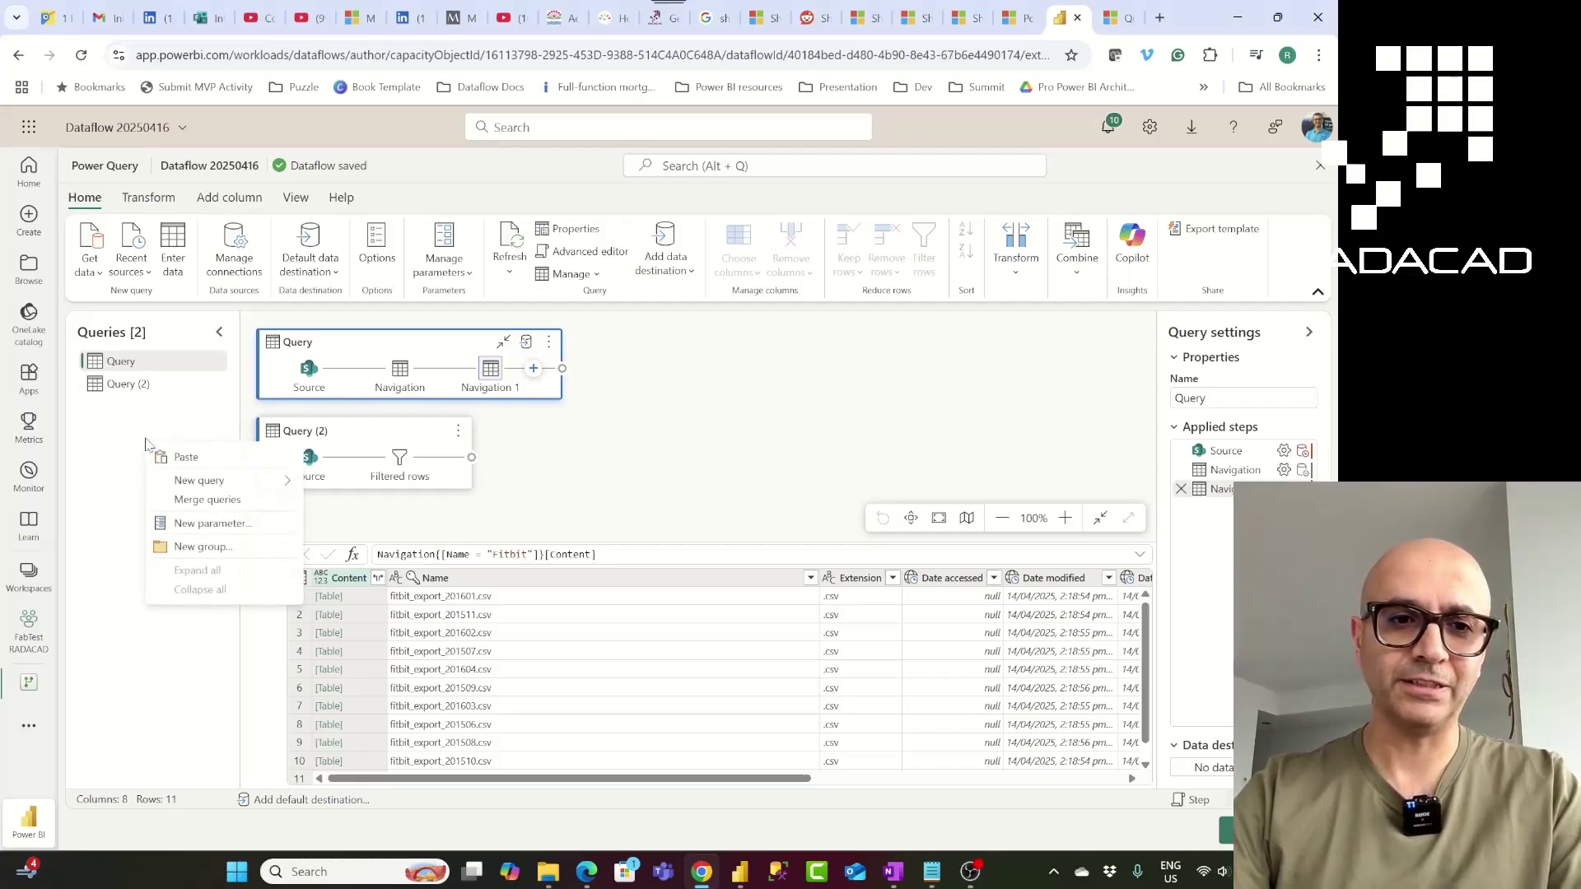
click(123, 429)
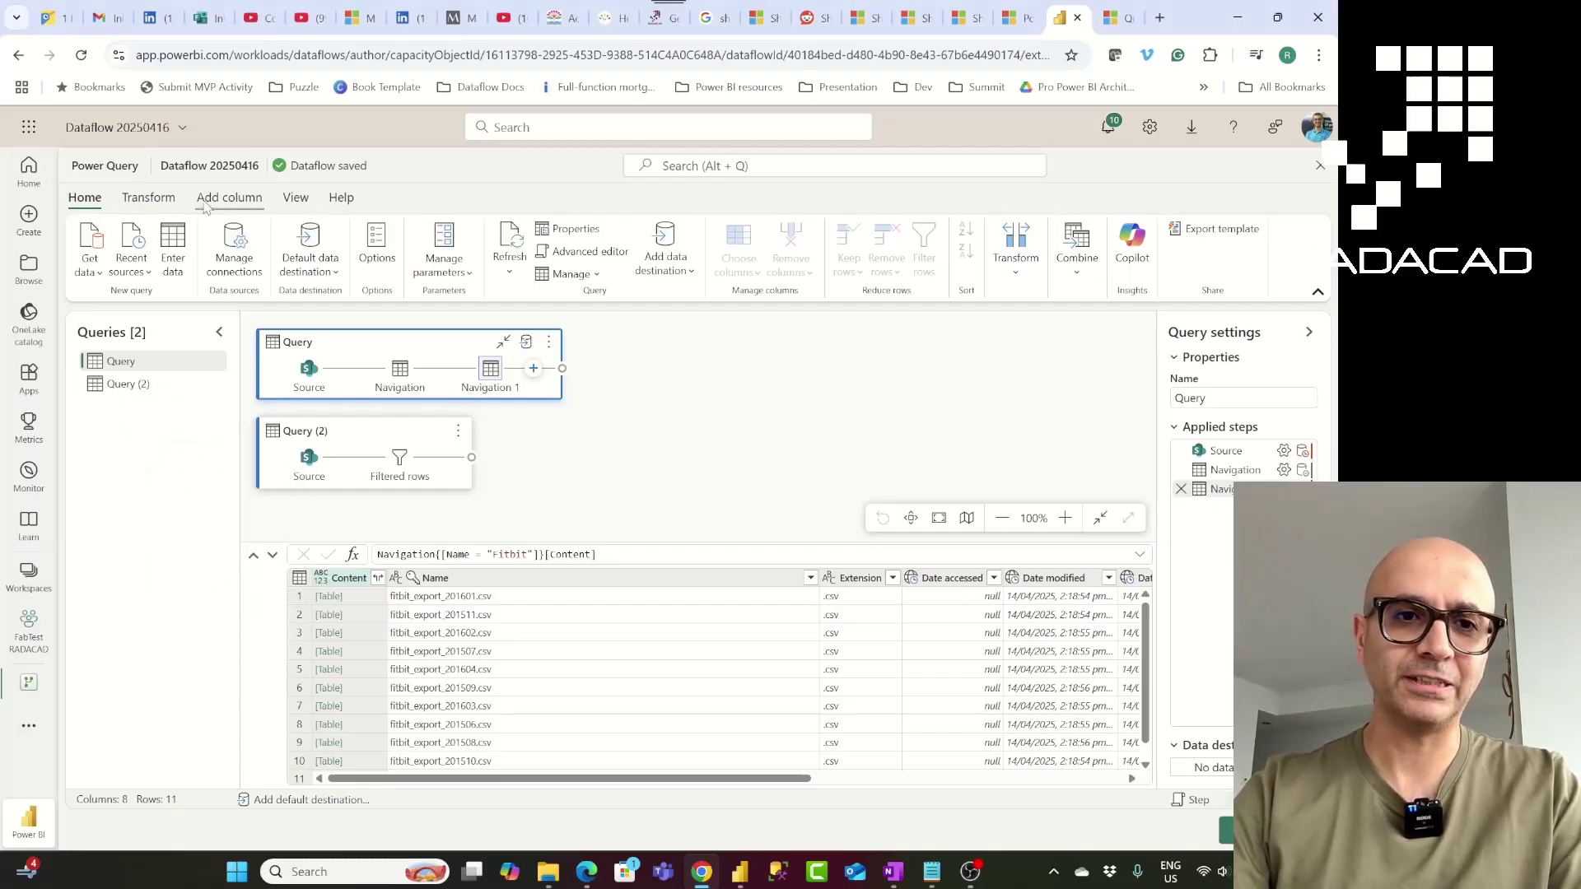
click(89, 265)
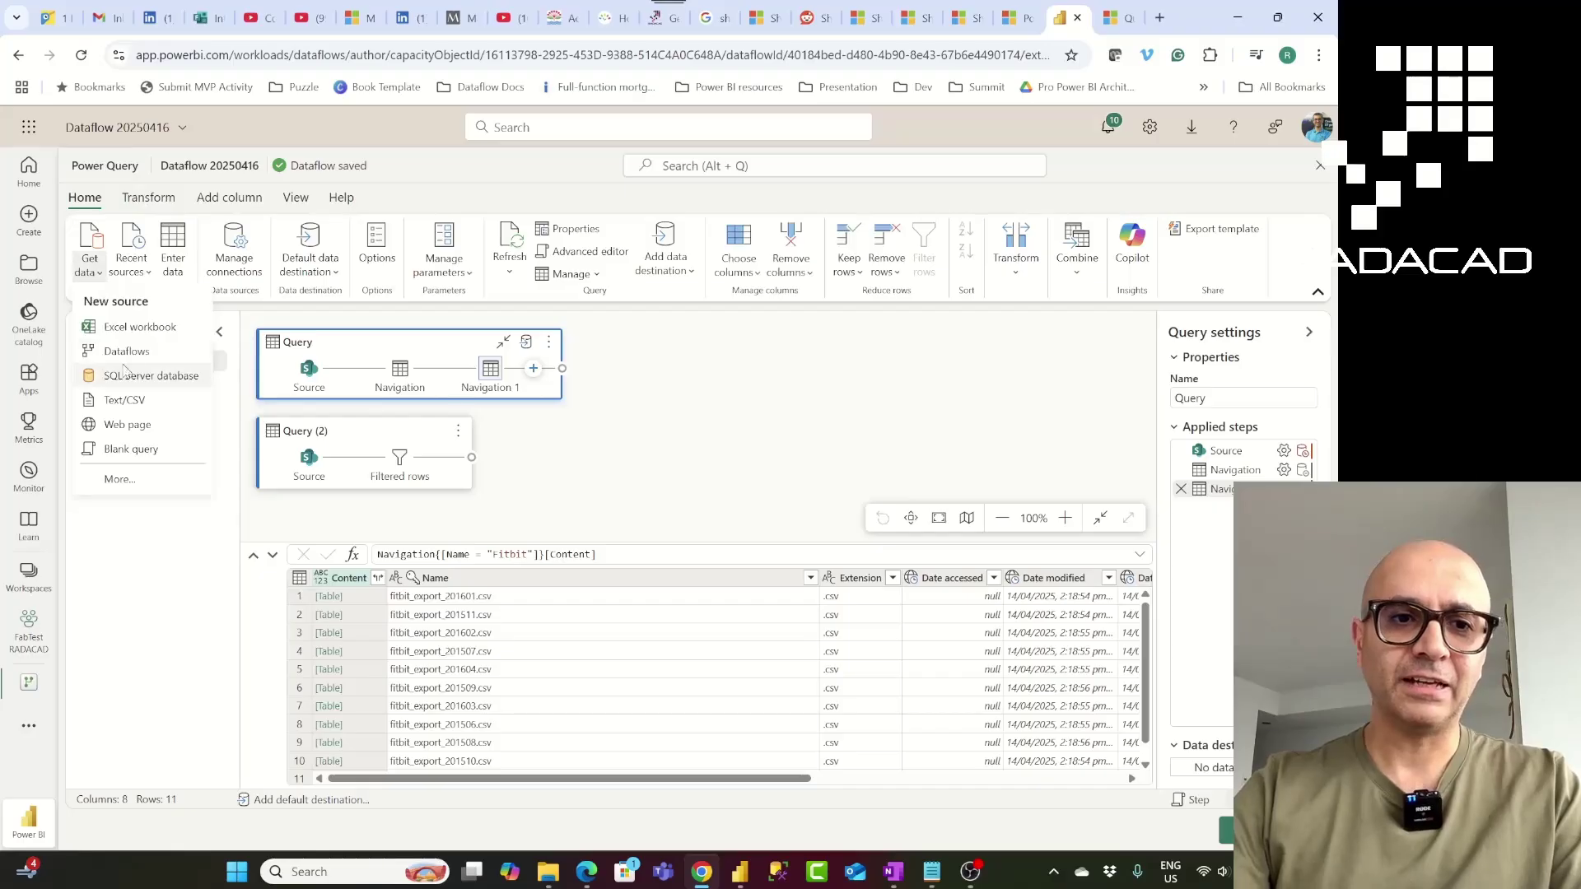
click(108, 481)
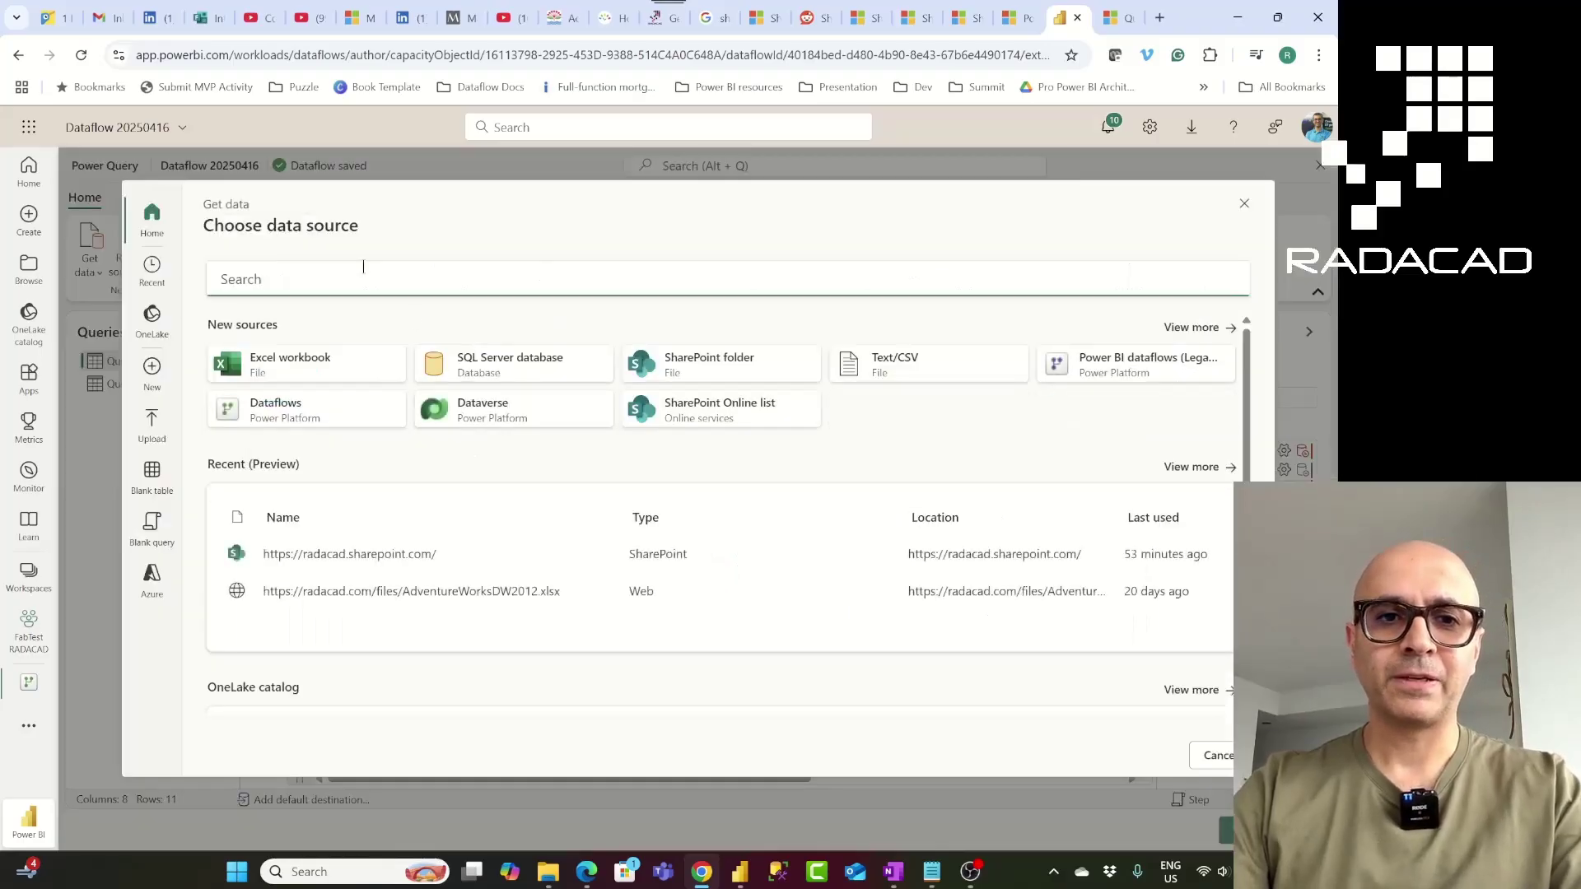
text(sharepoint)
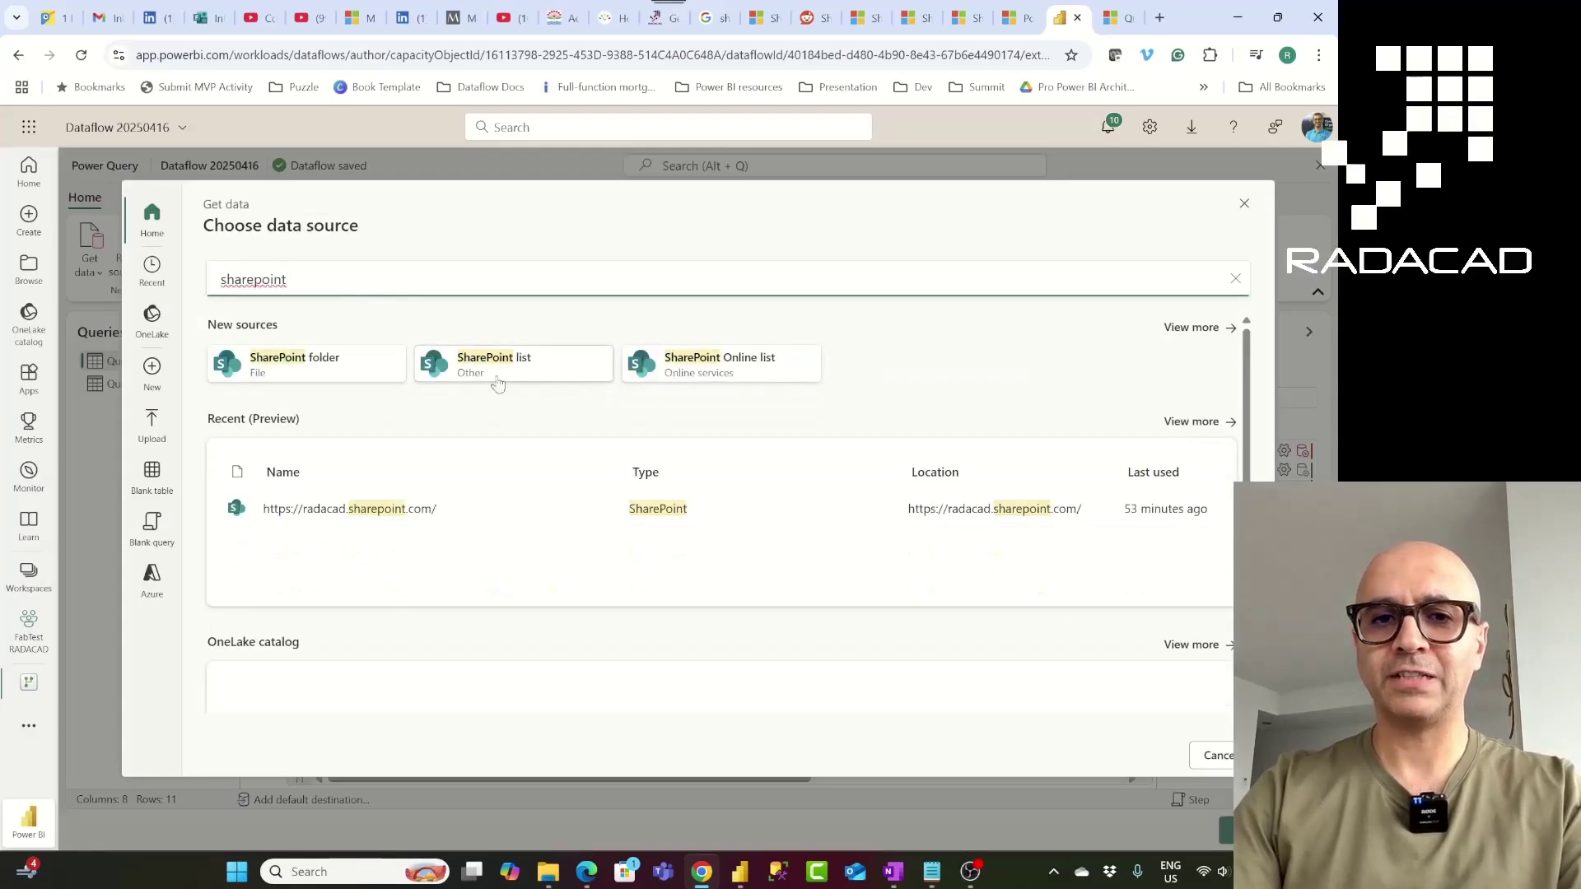
click(288, 372)
text(https://radacad.sharepoint.com/)
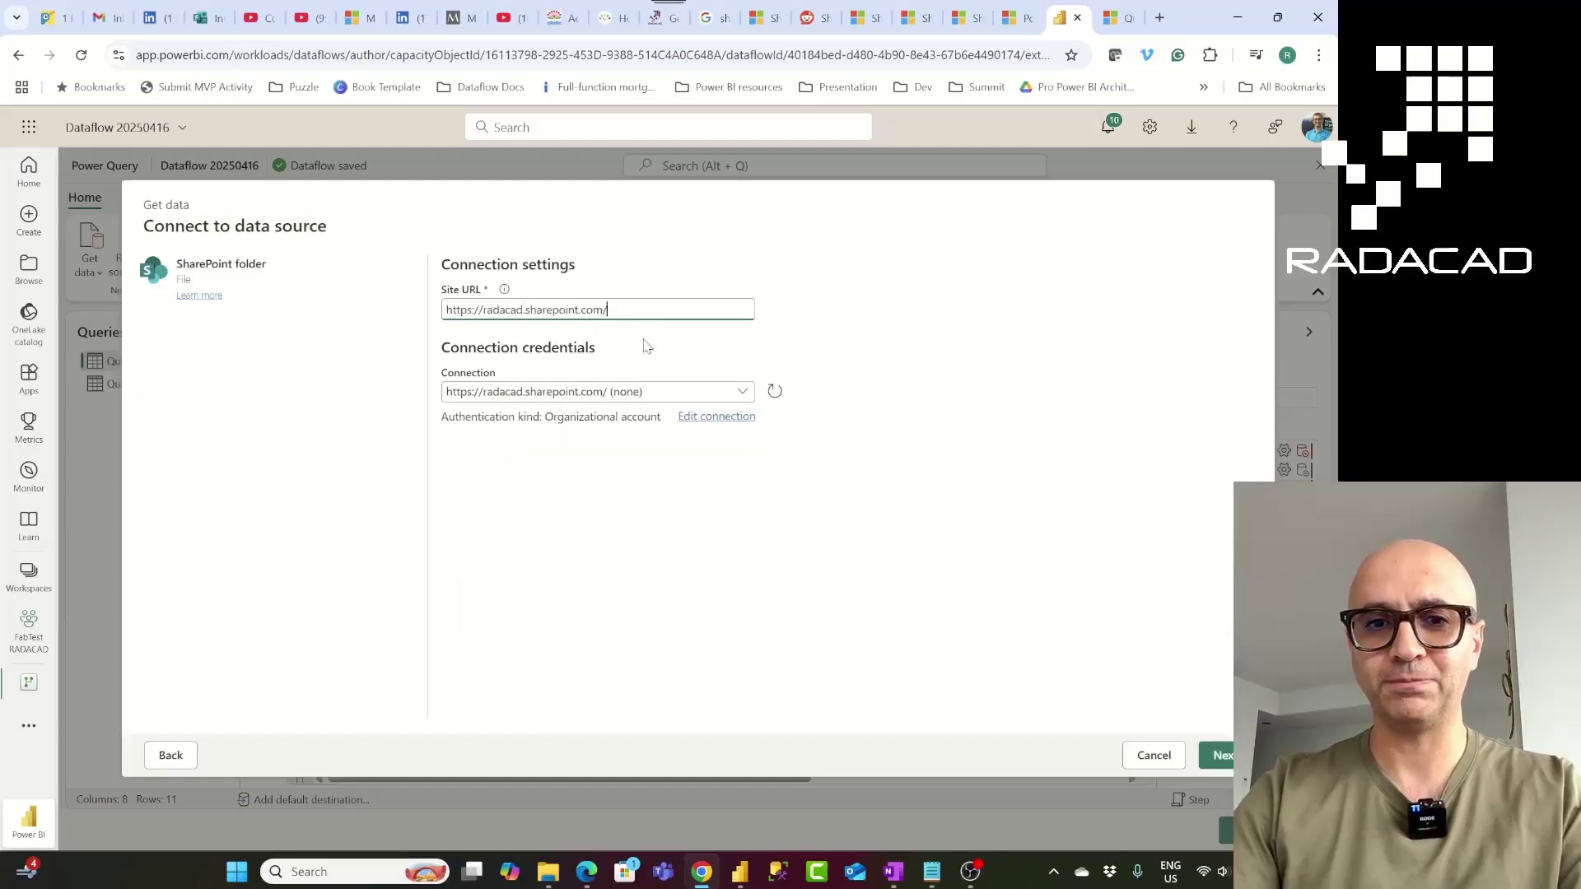
click(1221, 765)
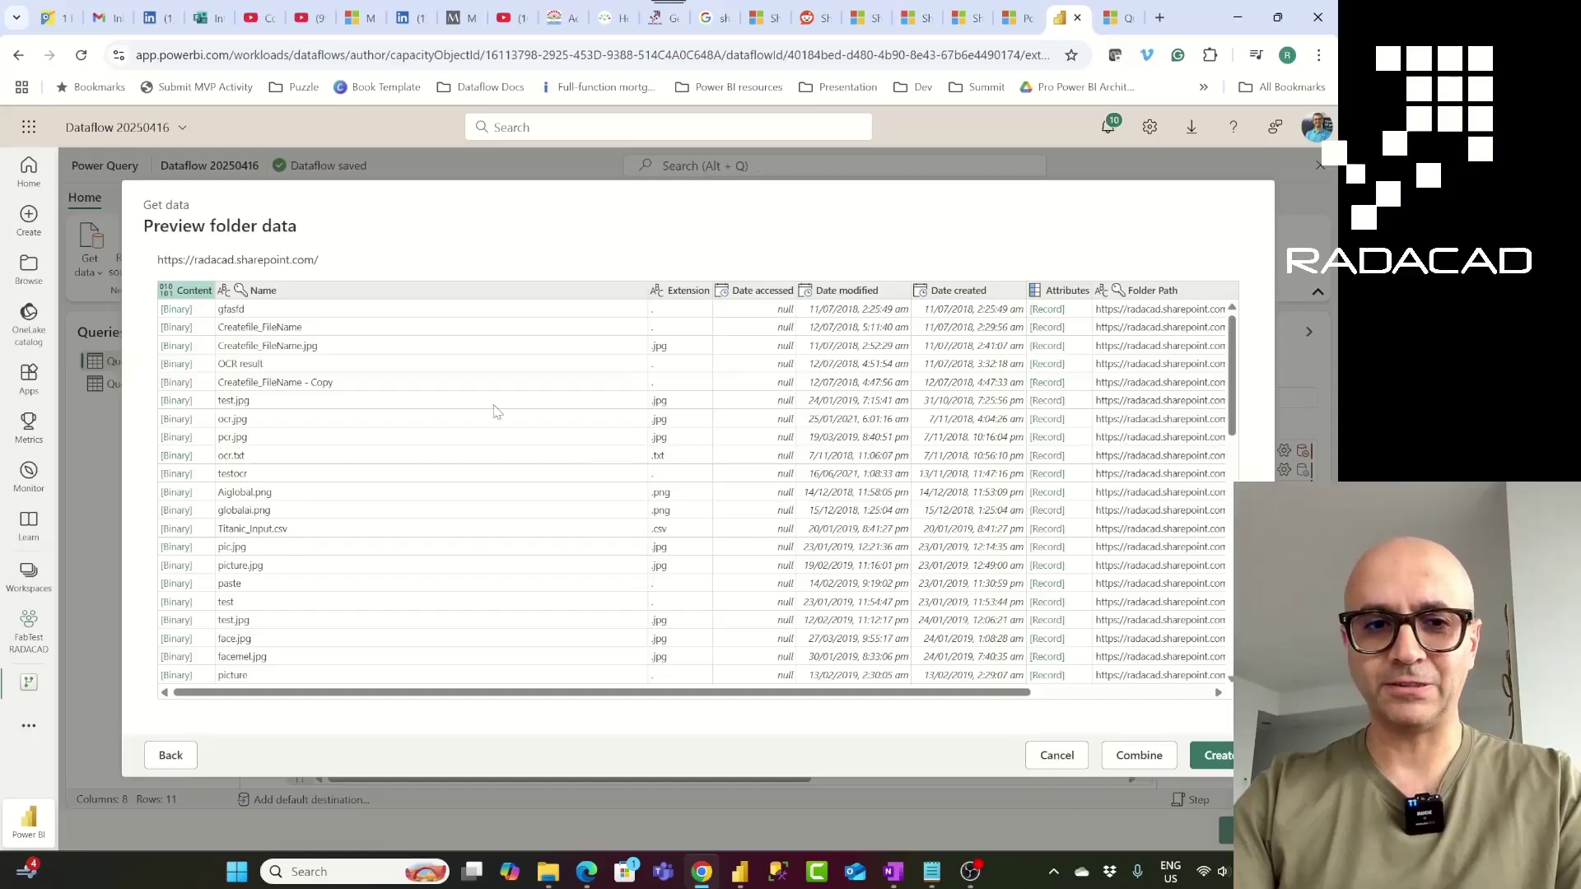
click(1218, 753)
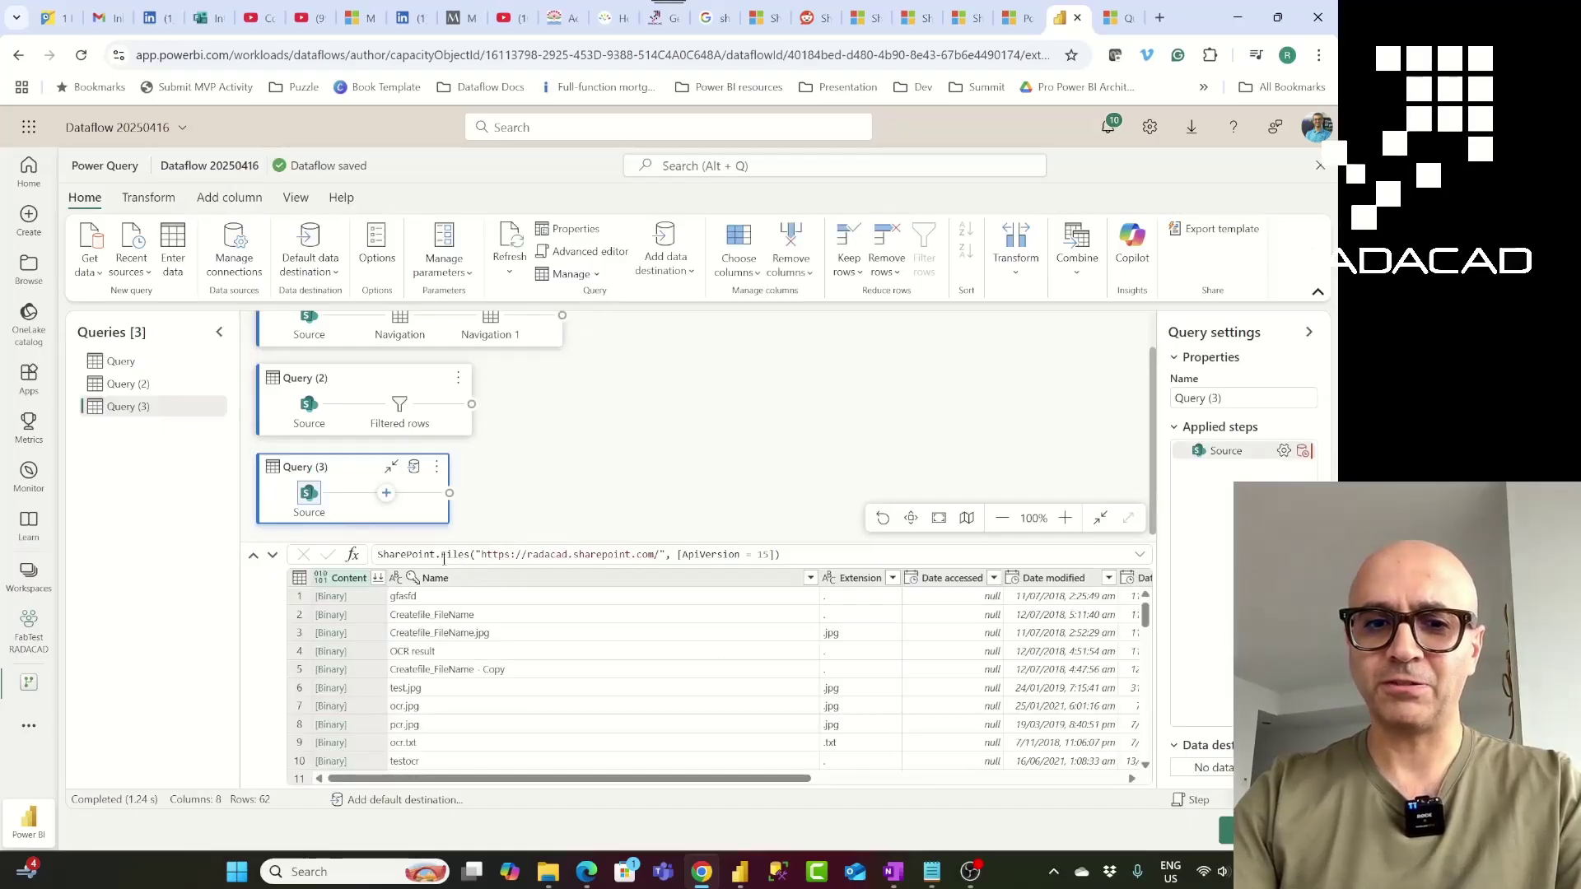
Change the Source formula of Query (3) to use SharePoint.Contents in place of SharePoint.Files.
double_click(453, 559)
text(Content)
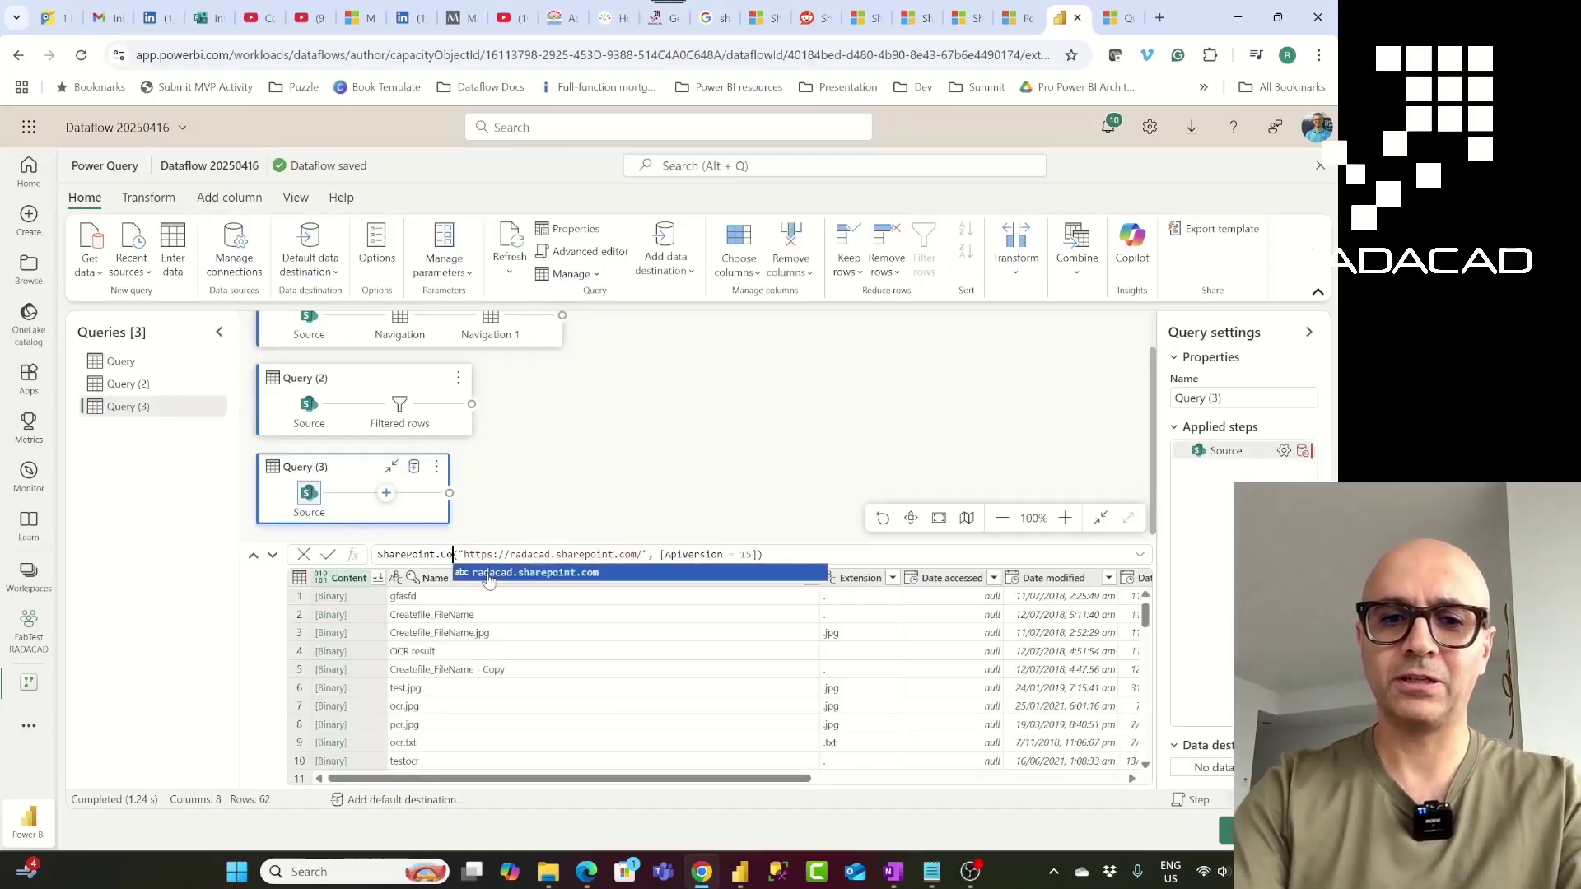
text(s)
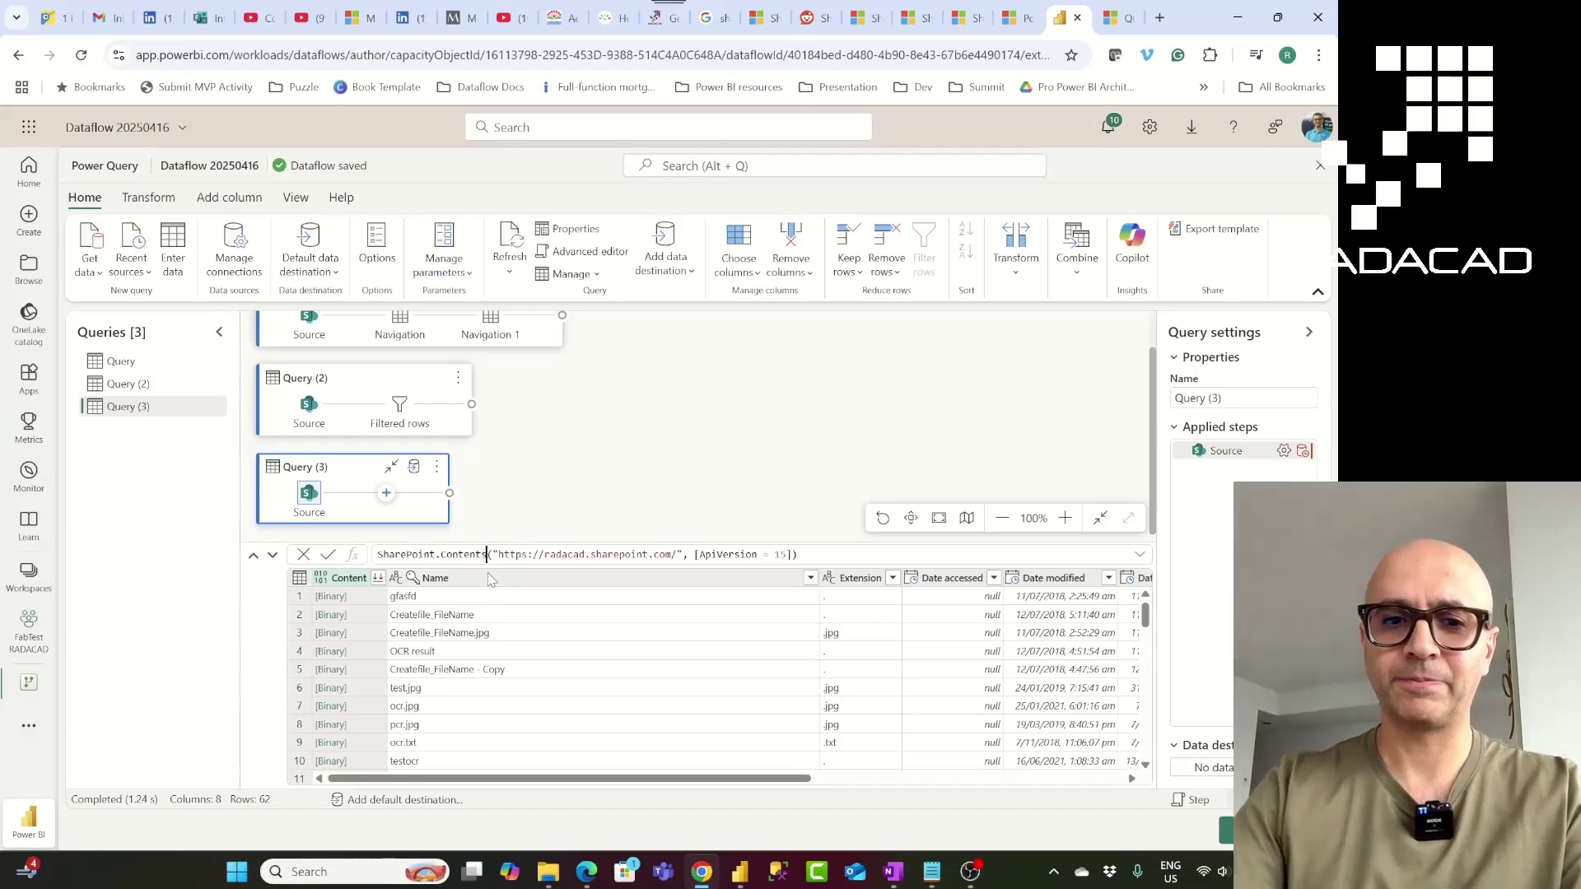
click(327, 559)
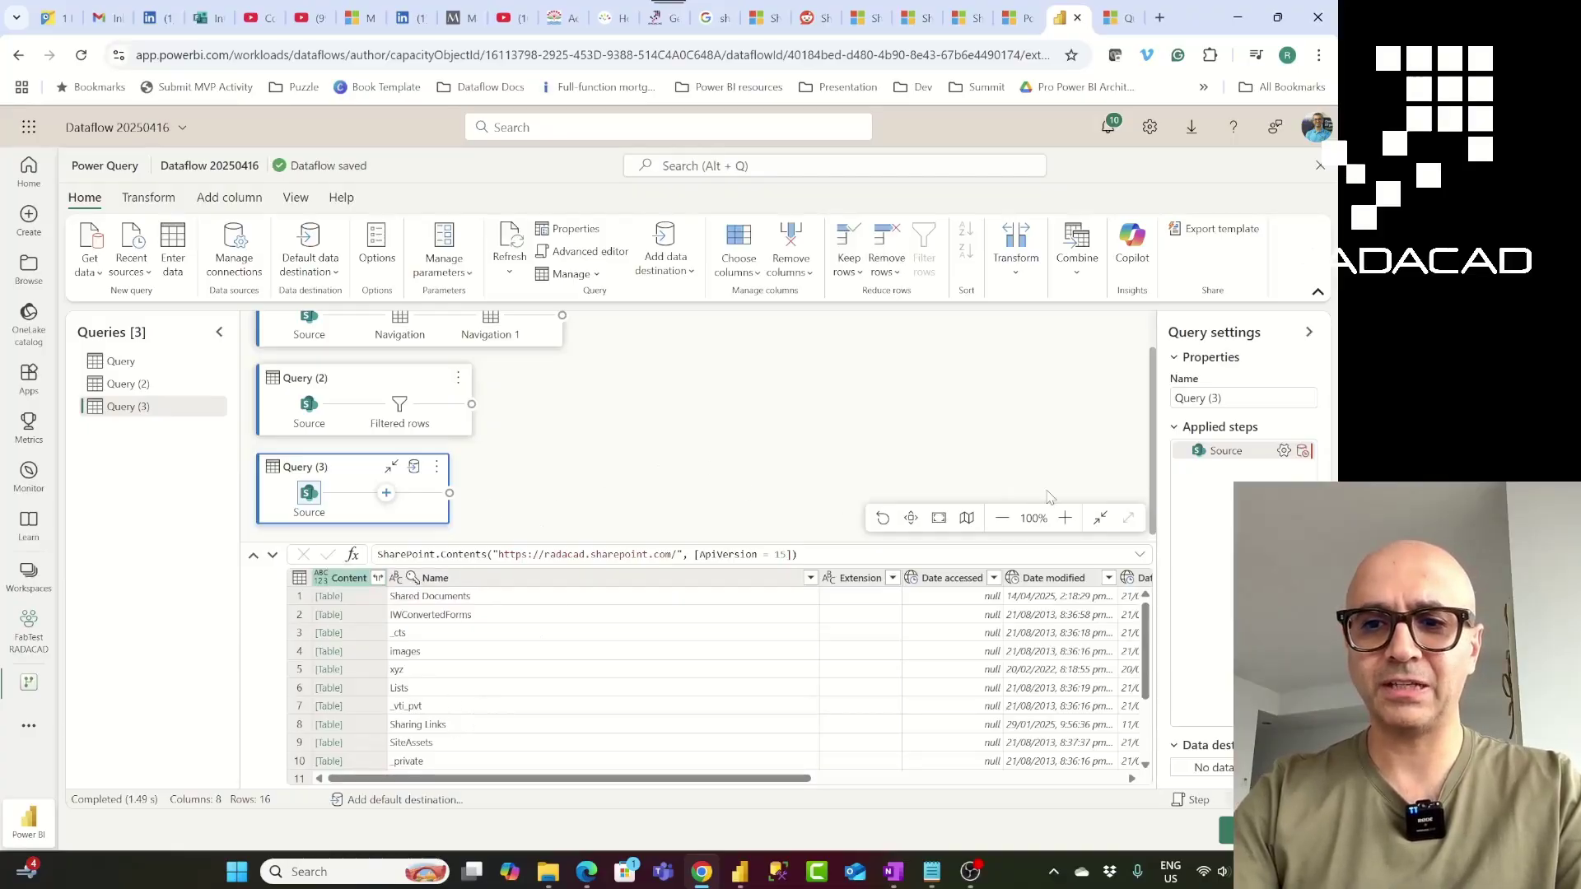
Compare the applied steps of Query and Query (2), examining their Source, navigation and folder filter formulas.
scroll(708, 478, up, 2)
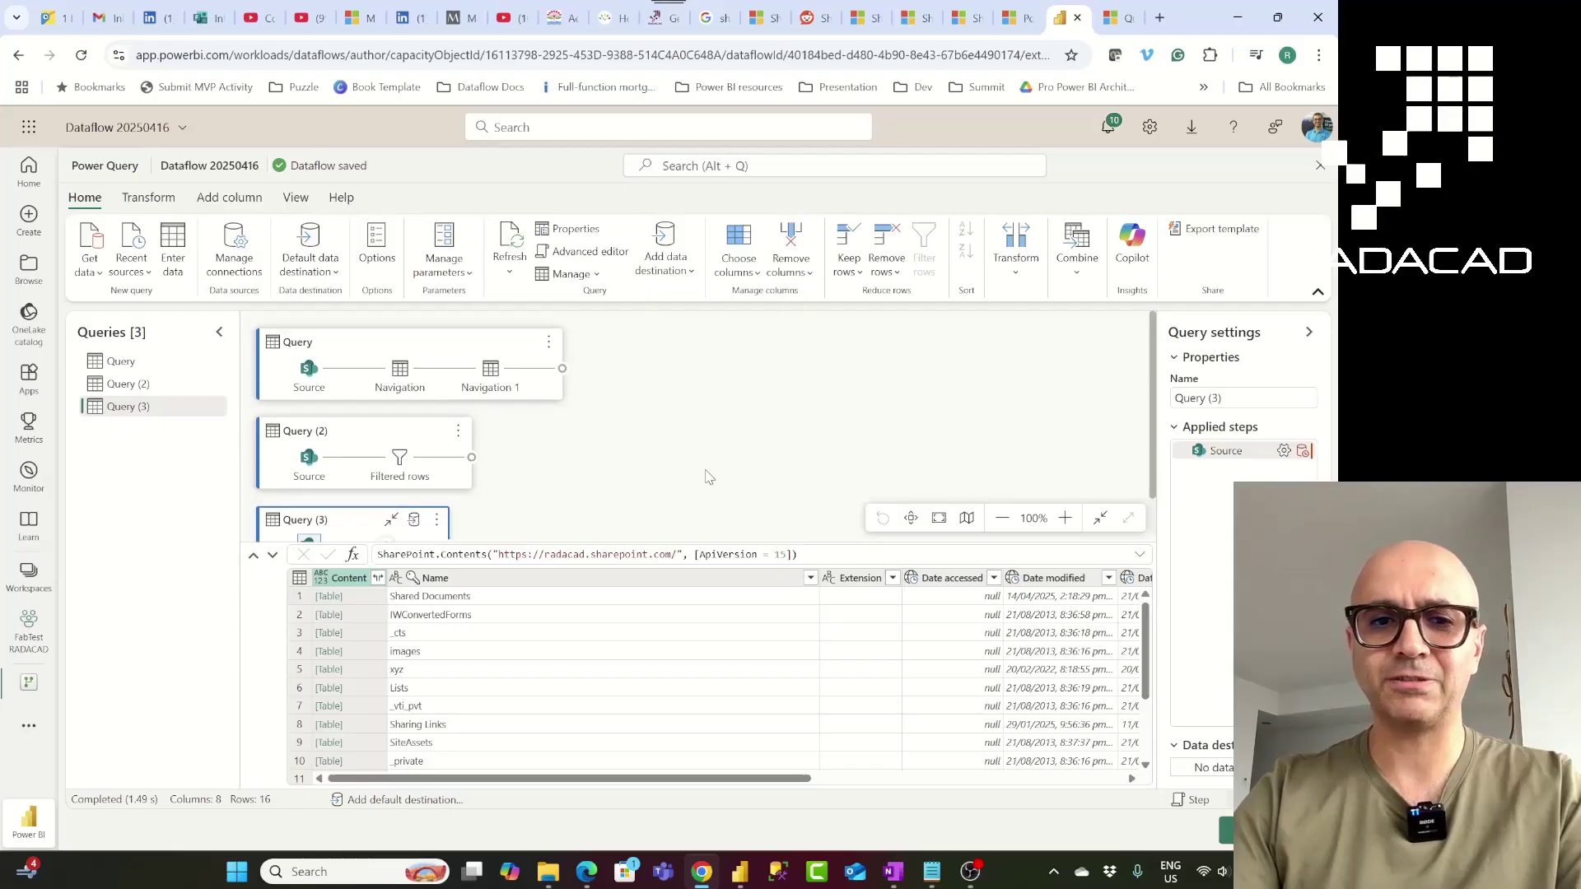
click(128, 370)
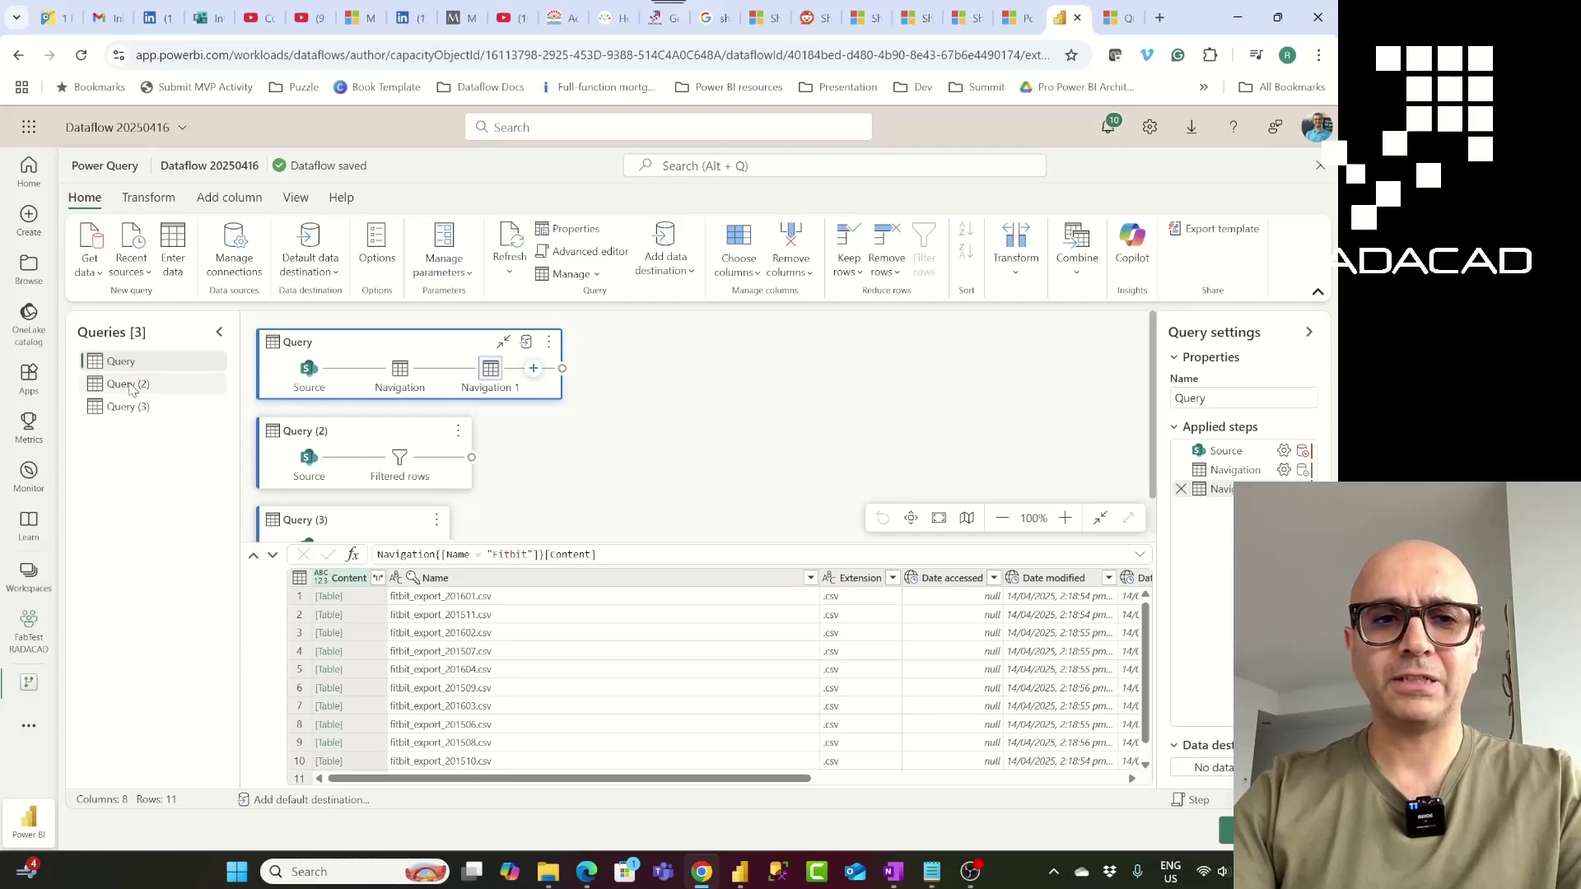
click(1230, 452)
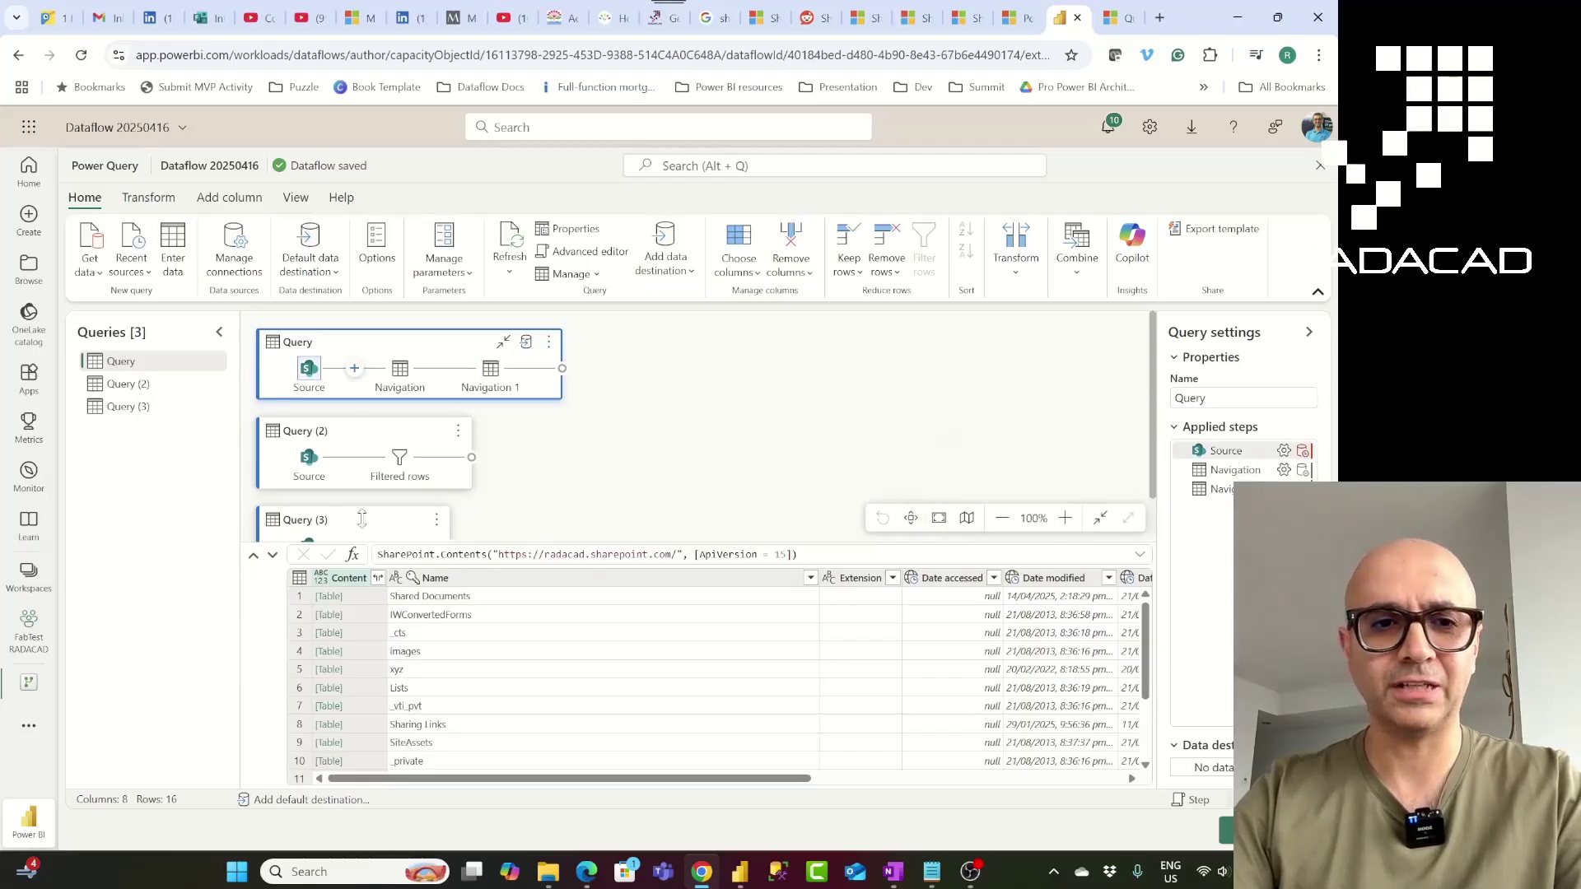
click(138, 390)
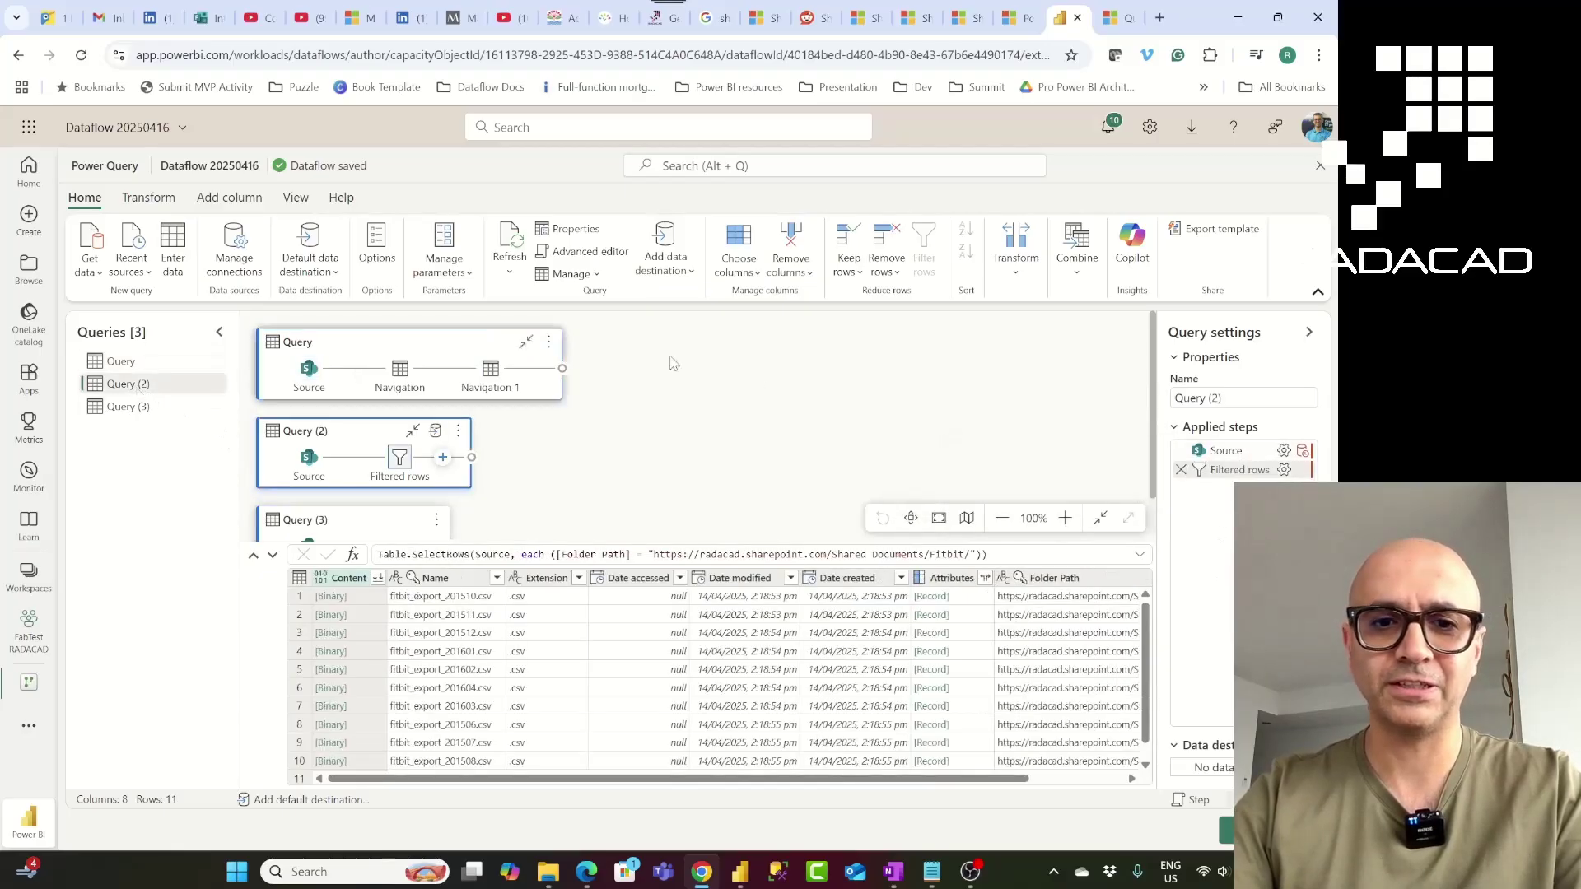
click(1231, 455)
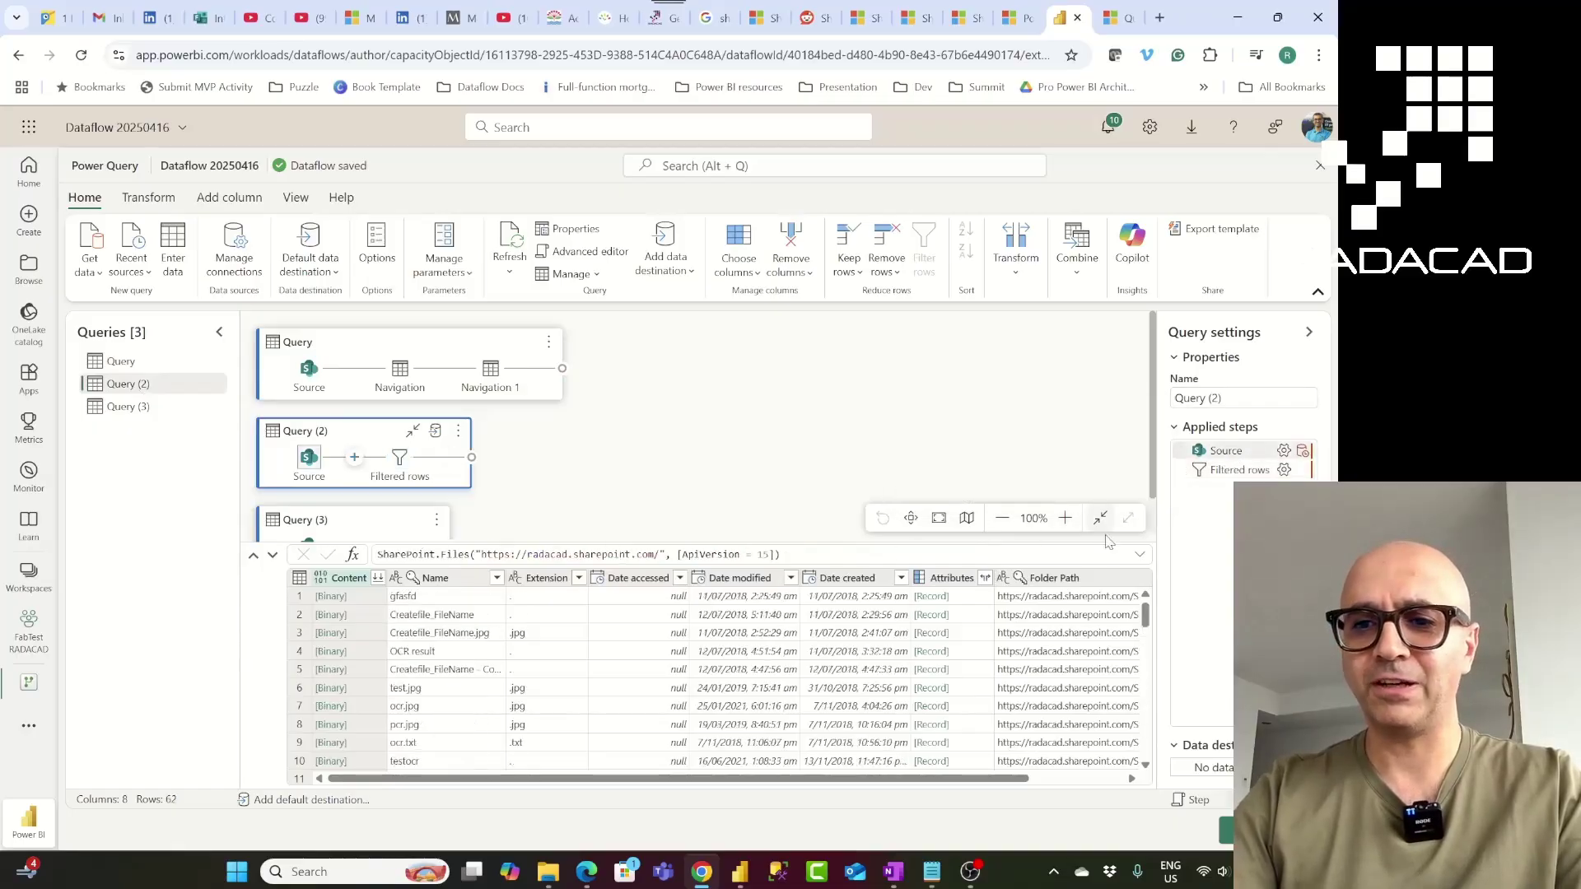
click(1237, 470)
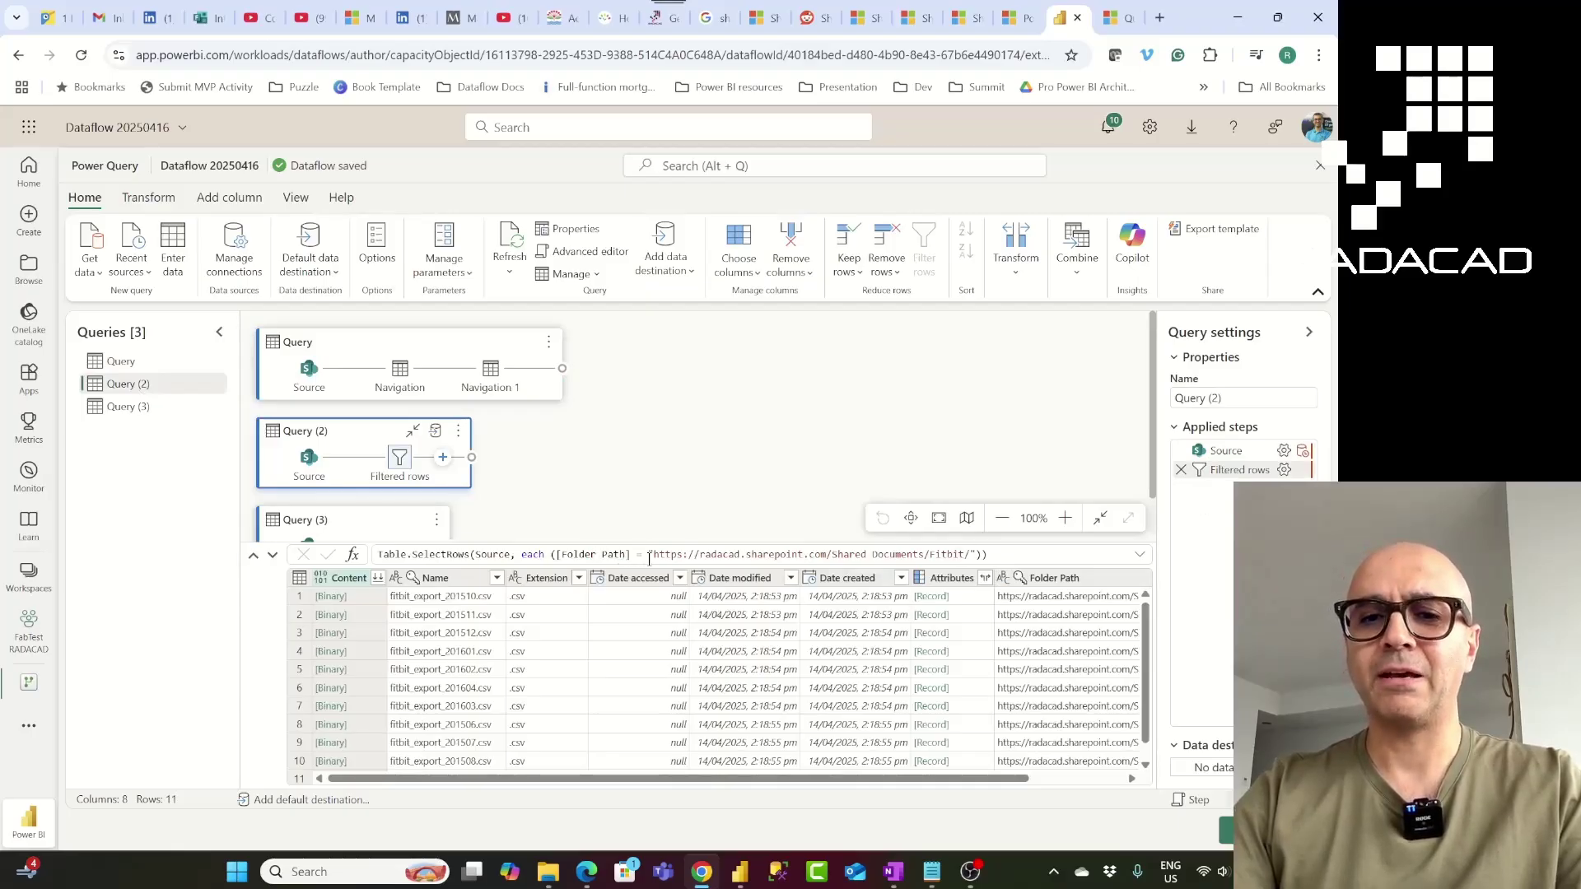
click(116, 362)
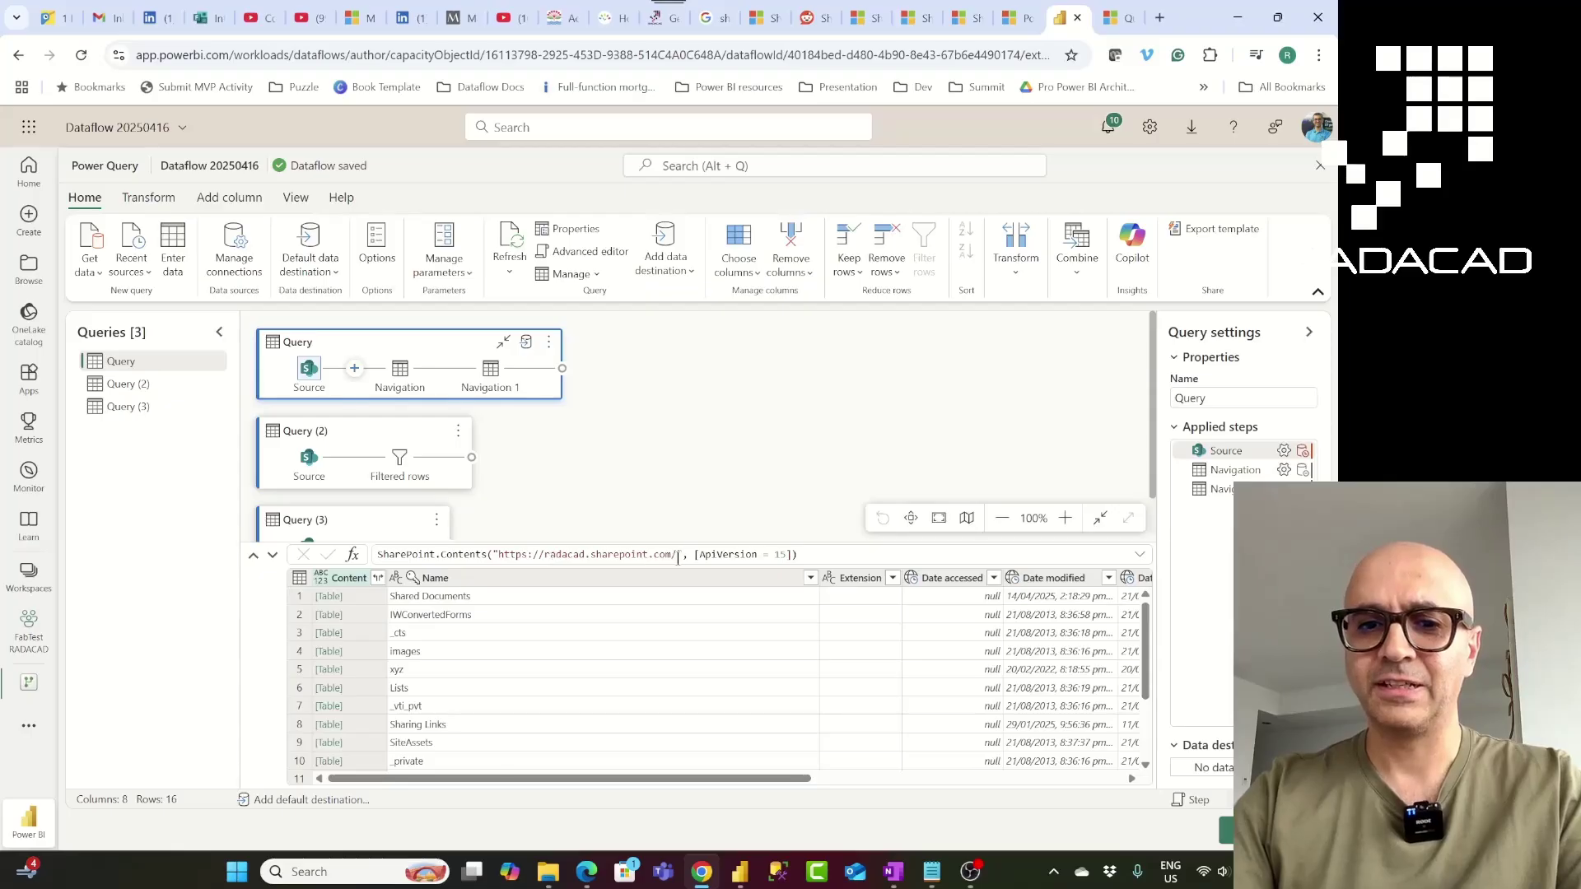
click(1250, 471)
click(1250, 489)
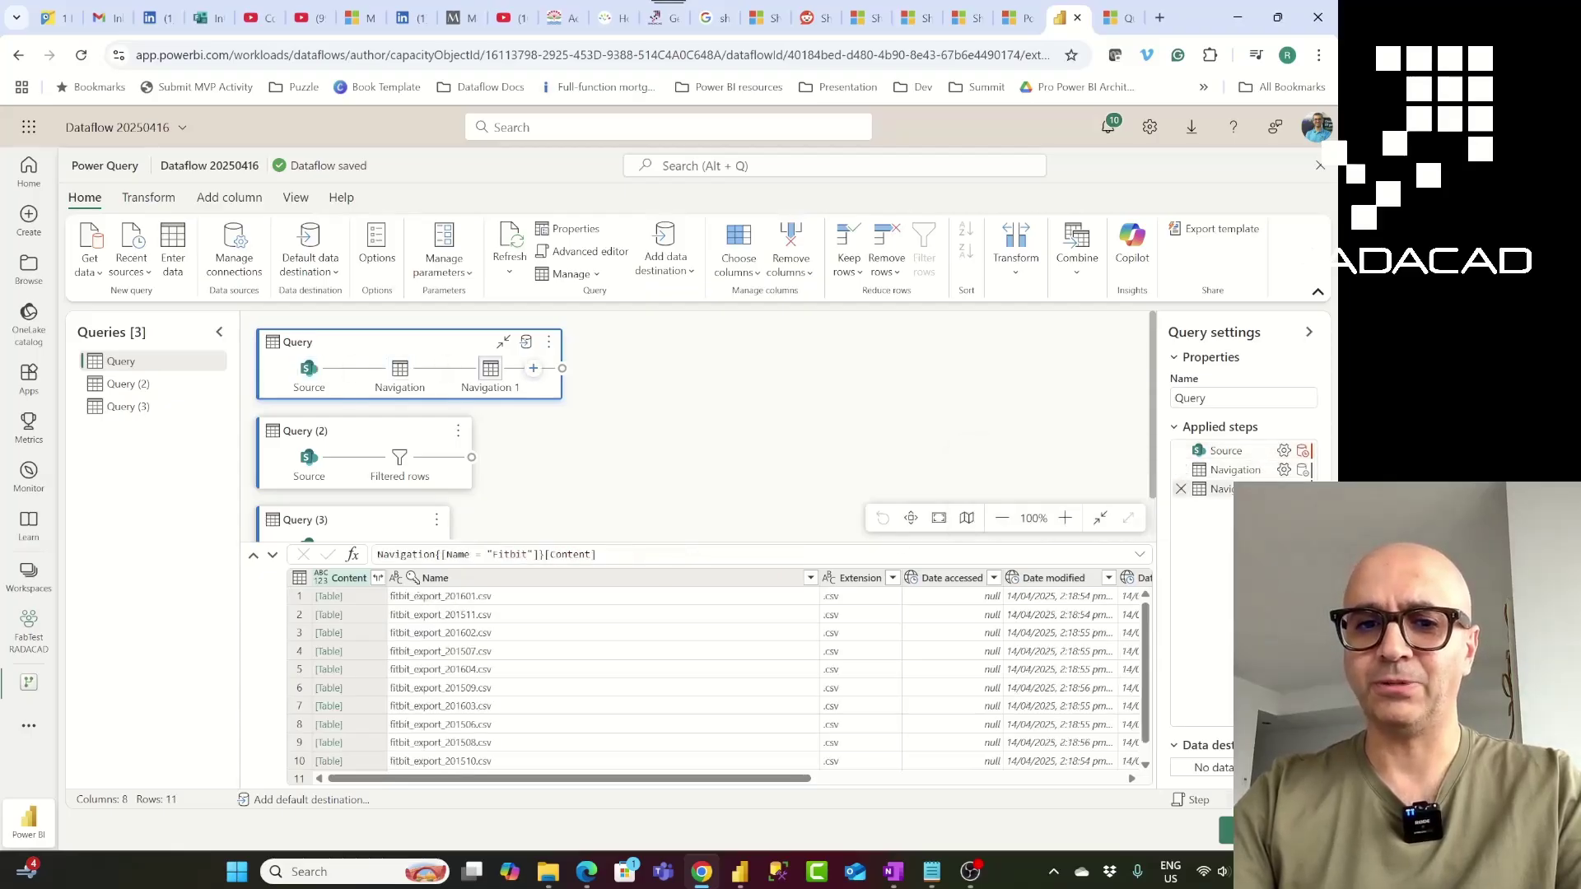